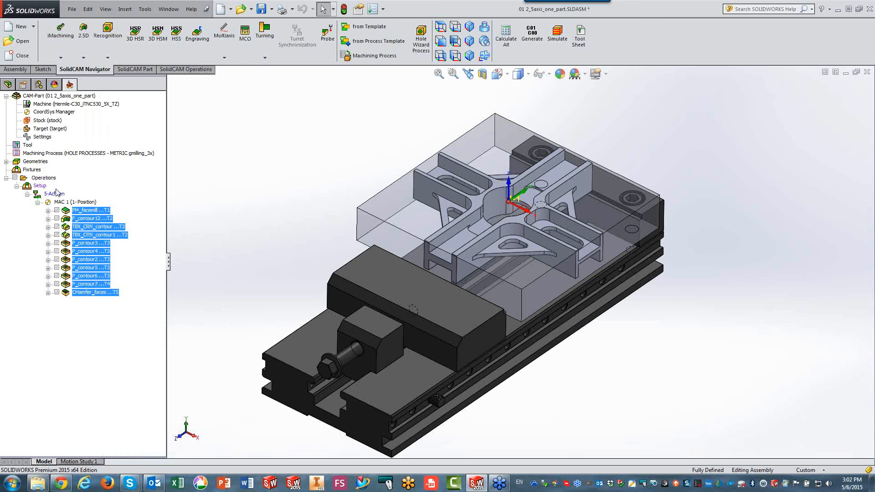
Select the Operations group in the CAM tree and dismiss the unsaved-document notification.
click(44, 178)
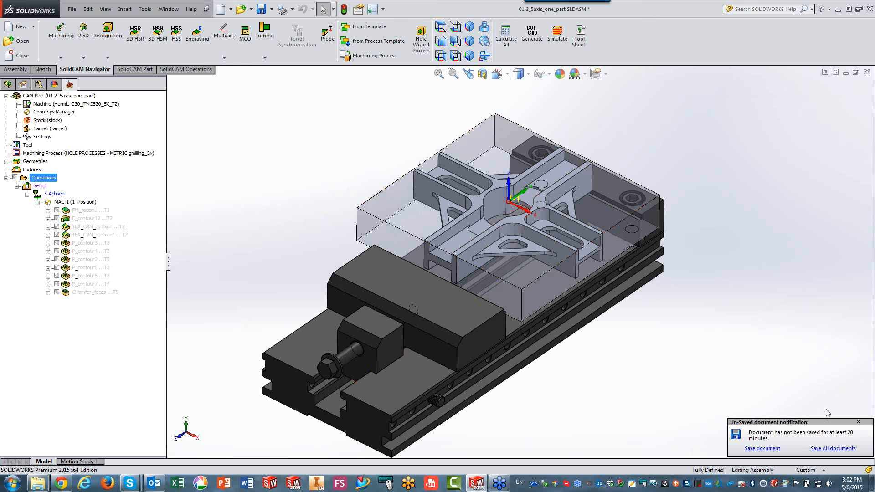
click(858, 422)
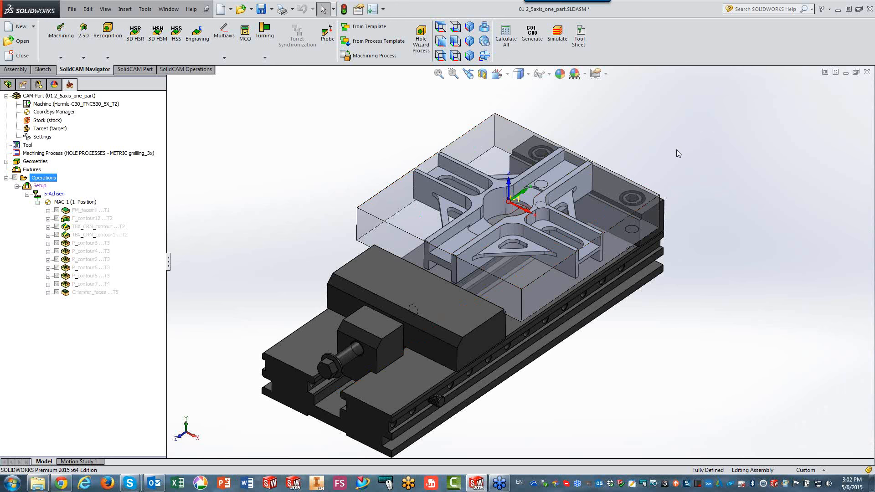
scroll(676, 149, up, 1)
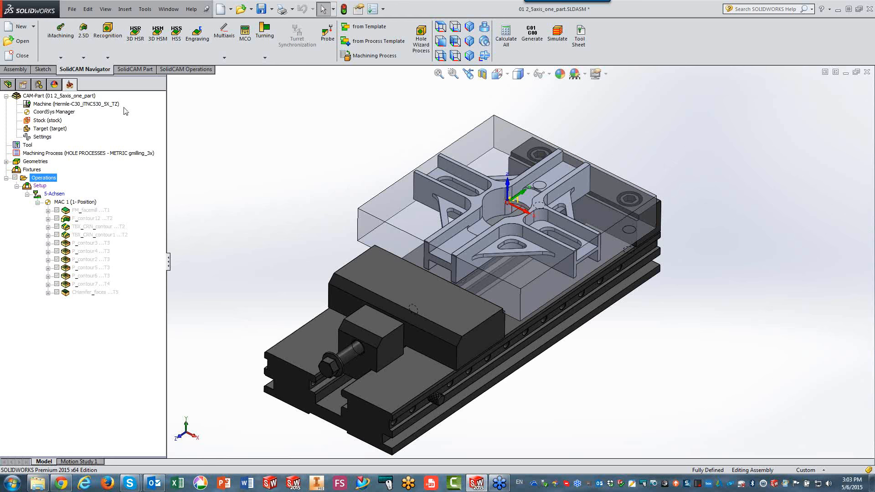
Add a 2.5D Face milling operation on the existing facemill geometry and preview its boundary on the model.
click(85, 58)
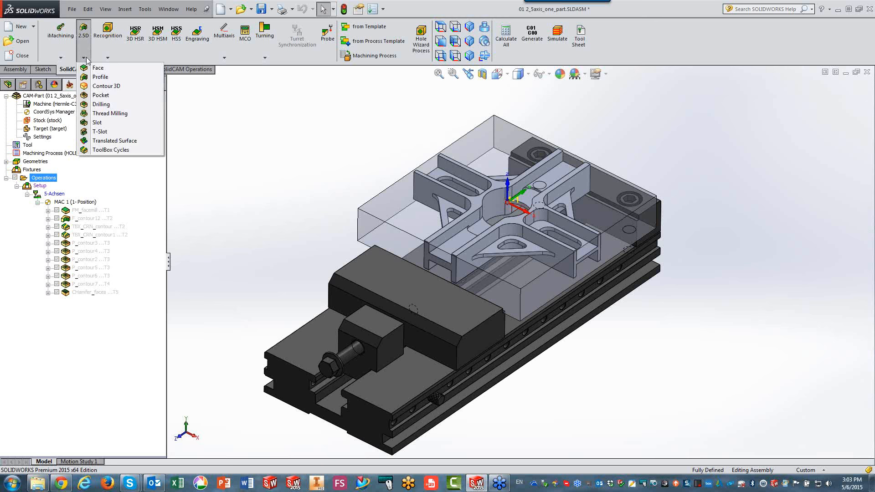
click(91, 68)
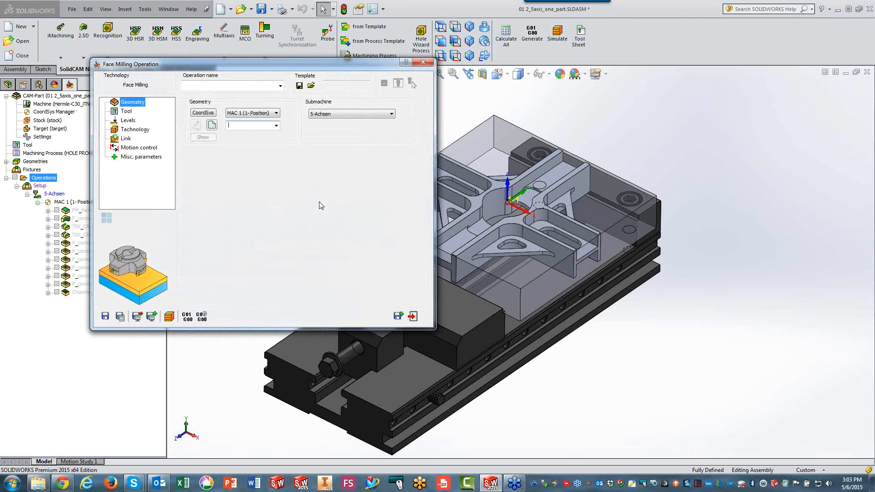
click(277, 125)
click(269, 135)
click(202, 137)
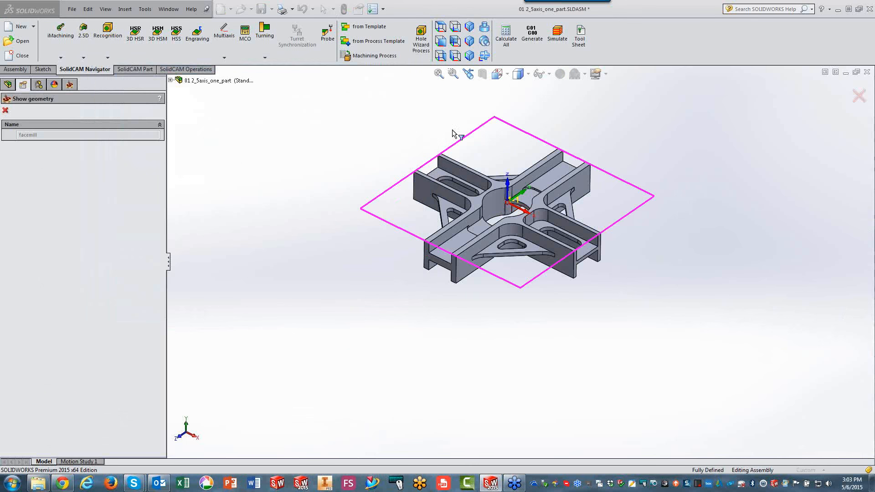
click(6, 111)
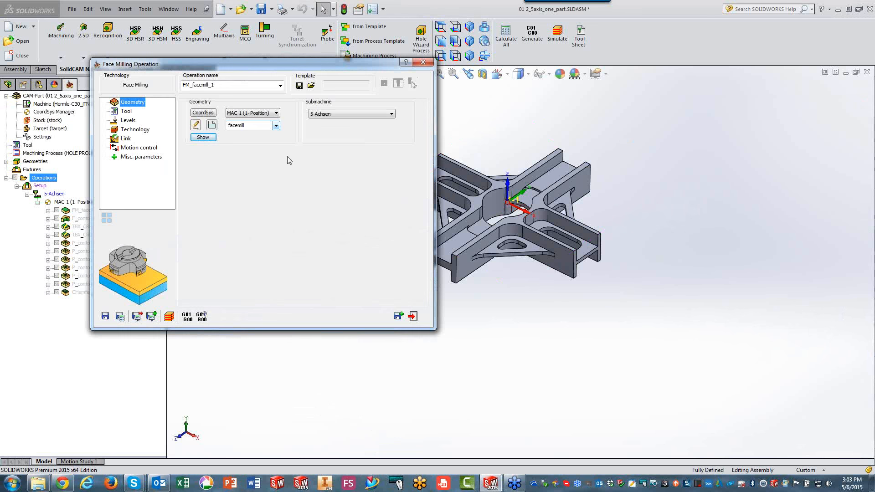
Assign tool 1, the 40 mm face mill, to the face milling operation.
click(127, 112)
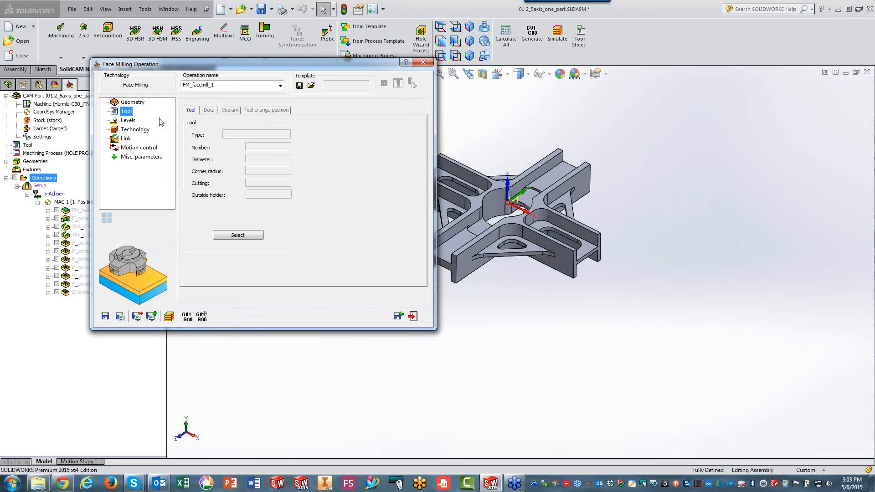
click(235, 239)
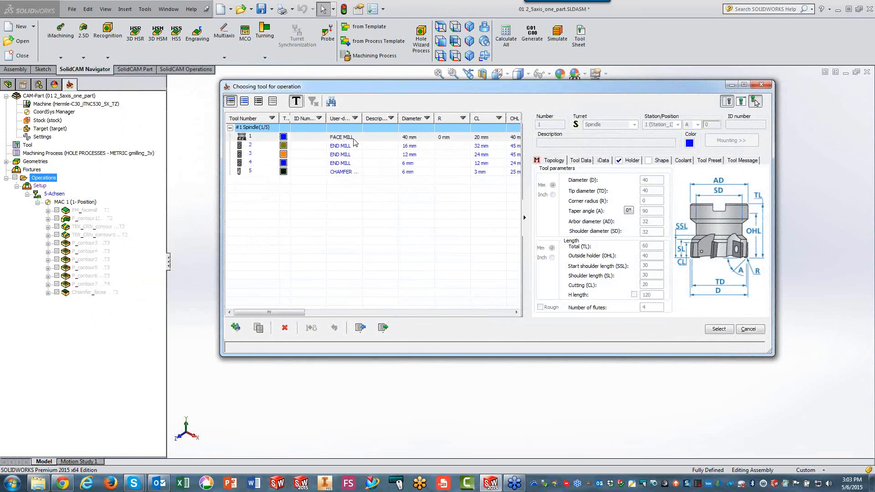
click(355, 139)
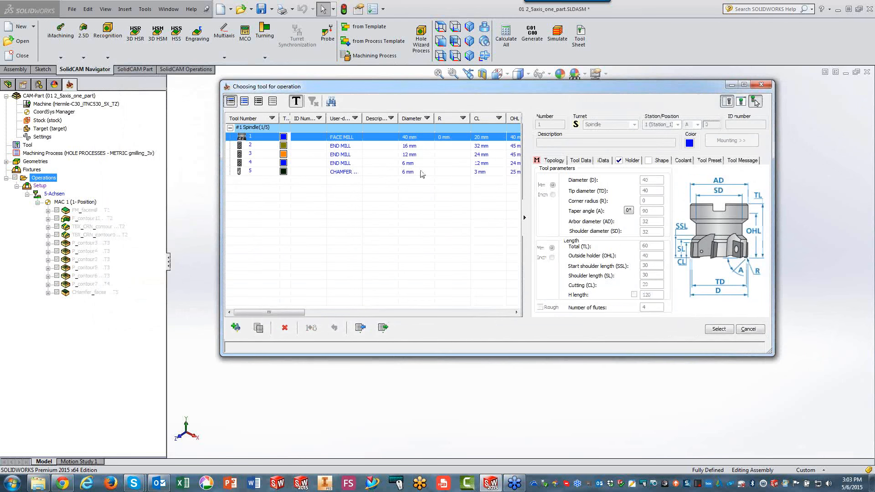
click(719, 329)
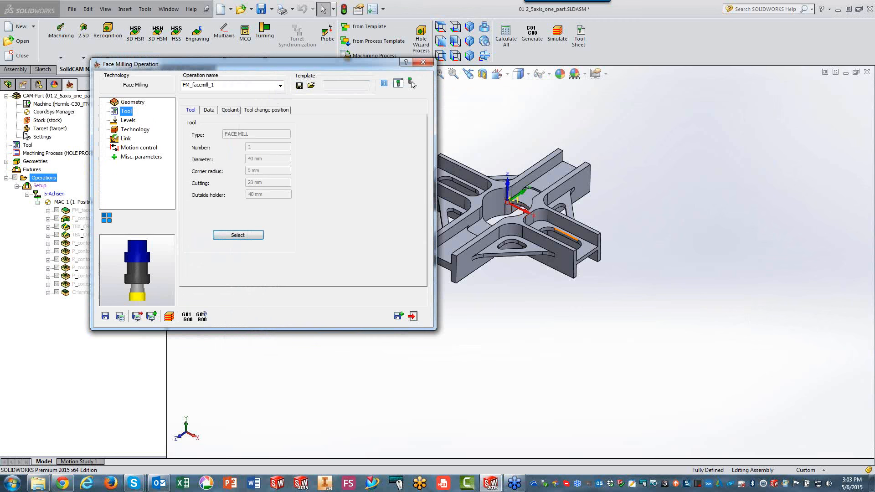
Set the face milling technology to Spiral, keeping the default levels, and save and calculate the operation before closing it.
click(129, 123)
mouse_move(253, 204)
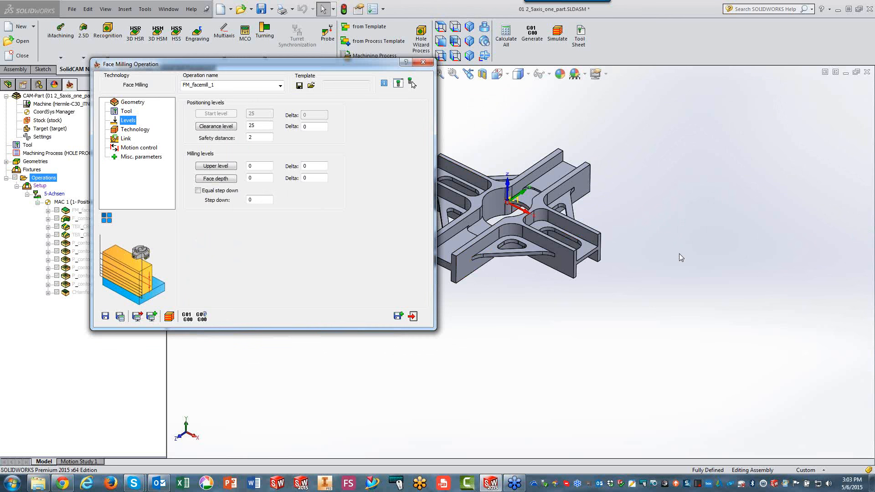
mouse_move(243, 133)
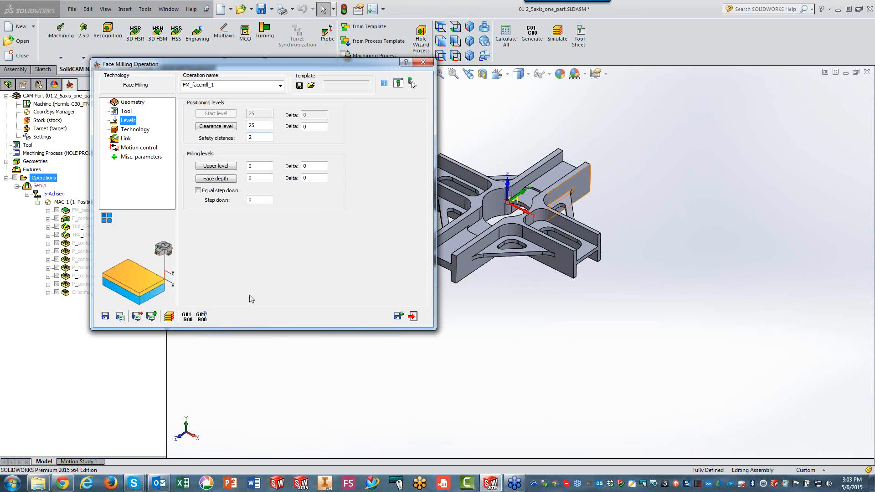
click(140, 130)
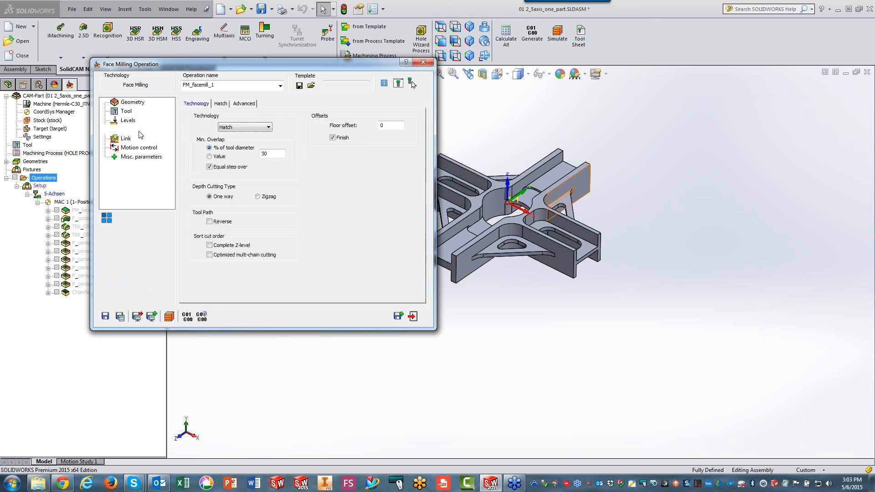
click(237, 127)
click(240, 160)
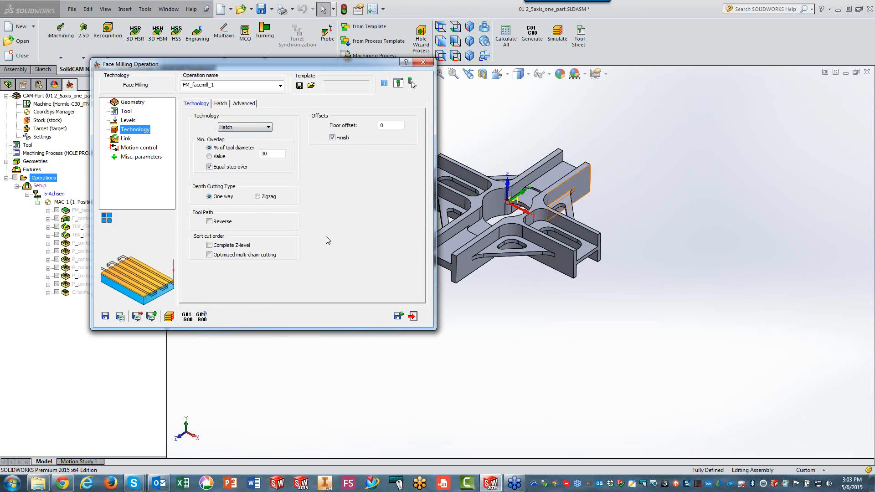
click(242, 127)
click(233, 156)
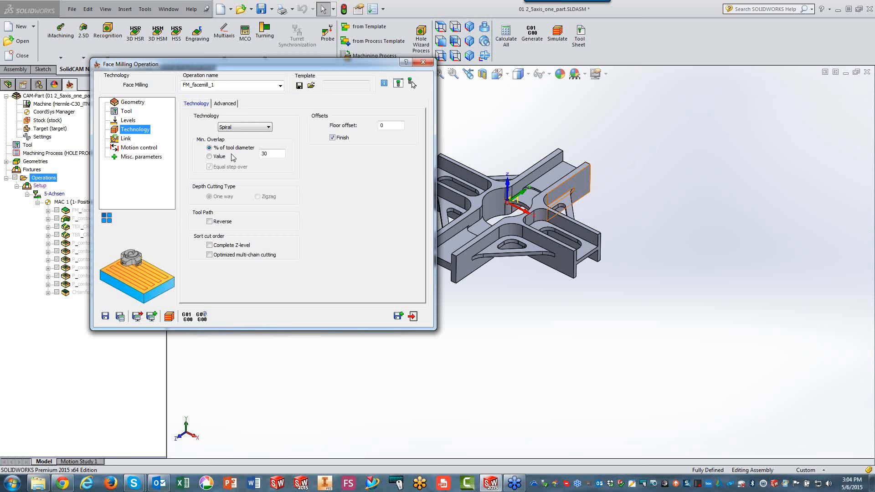
click(119, 317)
click(413, 316)
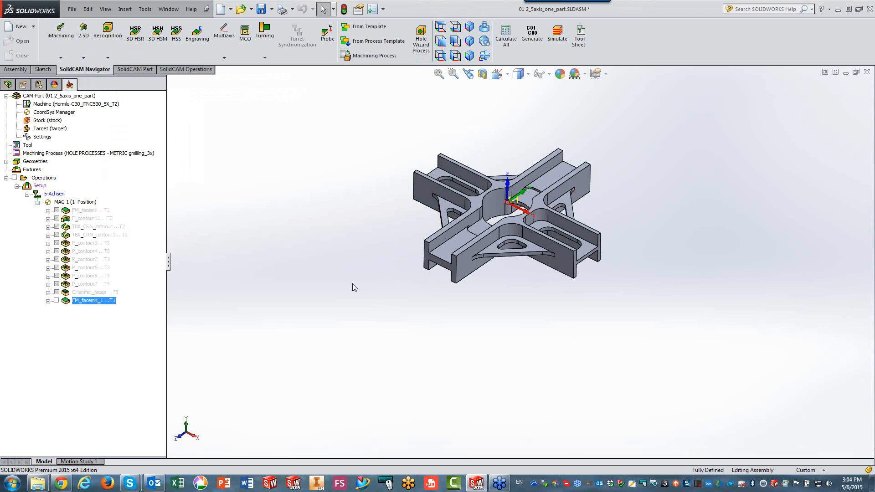
Activate the "stock with vise" configuration of the assembly and return to the CAM tree.
click(39, 84)
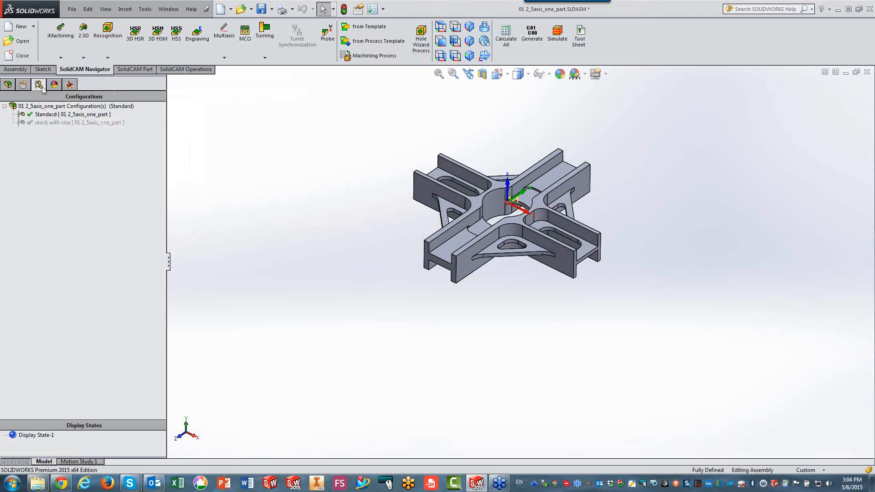
click(50, 123)
double_click(49, 124)
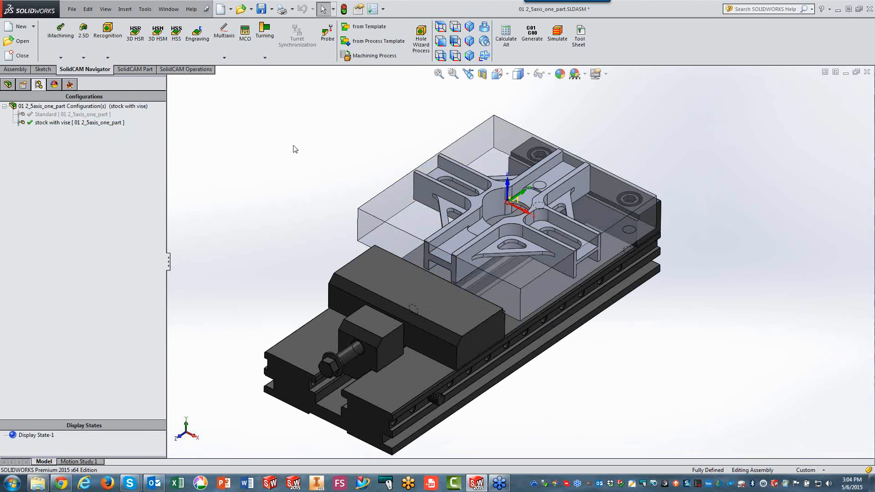
click(71, 86)
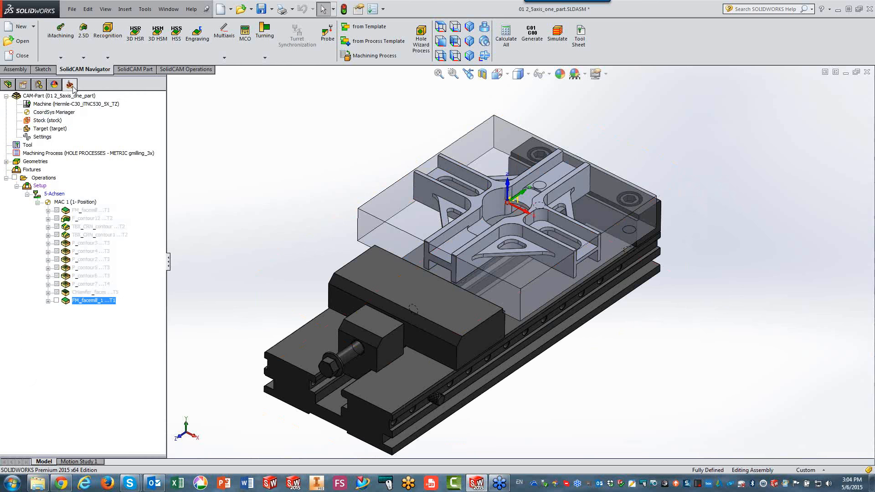
Simulate the new face milling operation in SolidVerify and close the simulation.
click(560, 37)
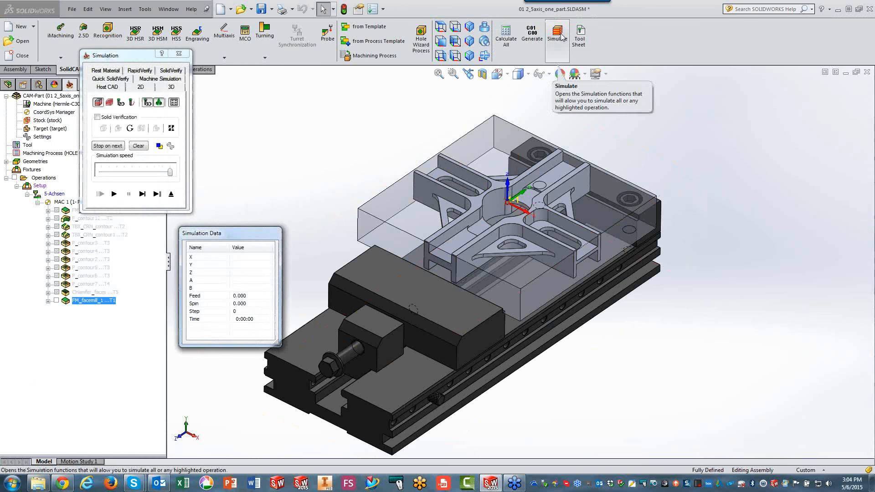
click(171, 70)
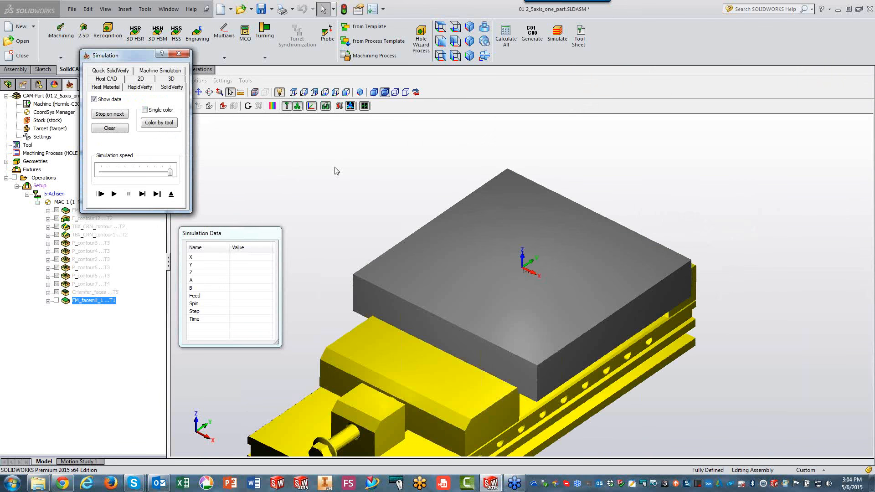
click(138, 194)
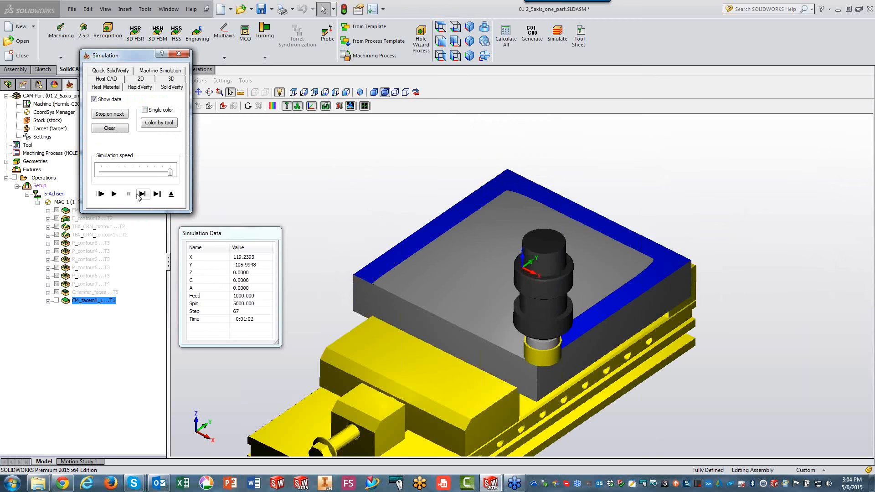
click(157, 194)
click(170, 195)
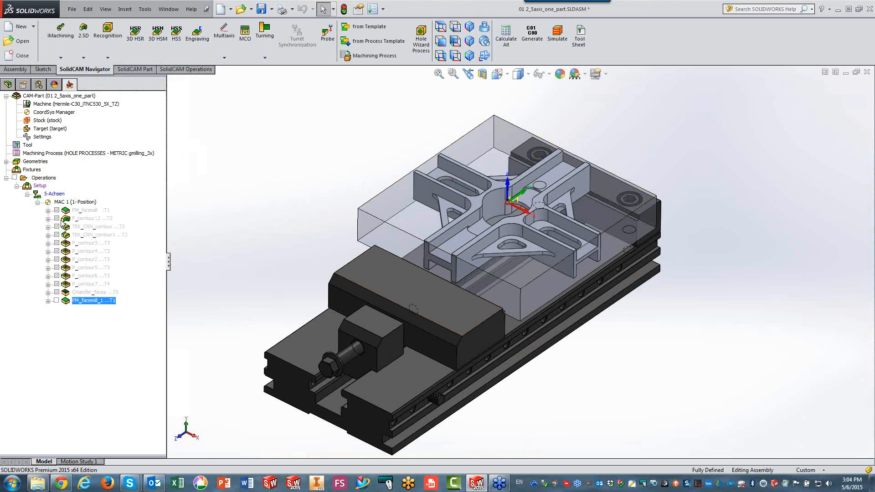
Add a 2.5D Profile operation using the existing contour12 geometry.
click(83, 45)
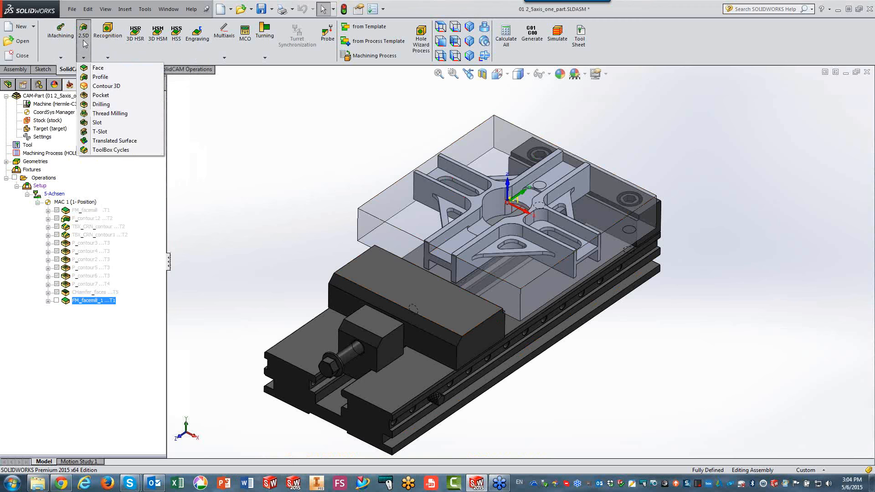
click(97, 80)
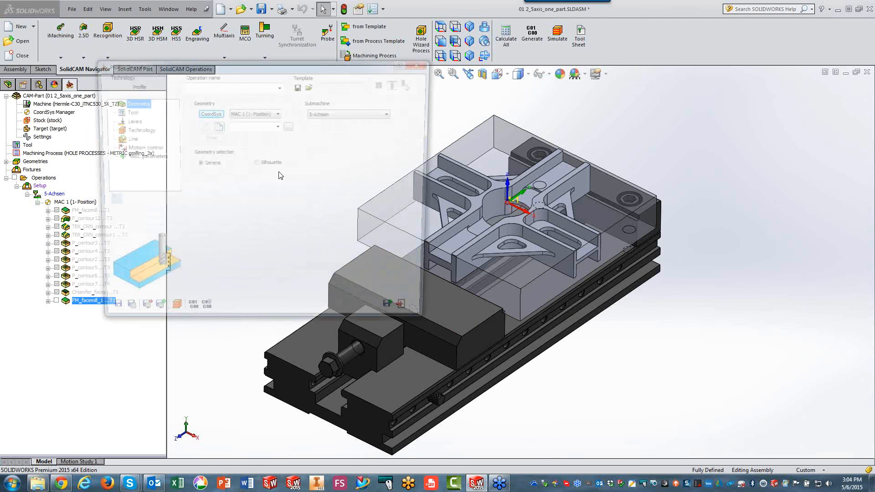
click(289, 126)
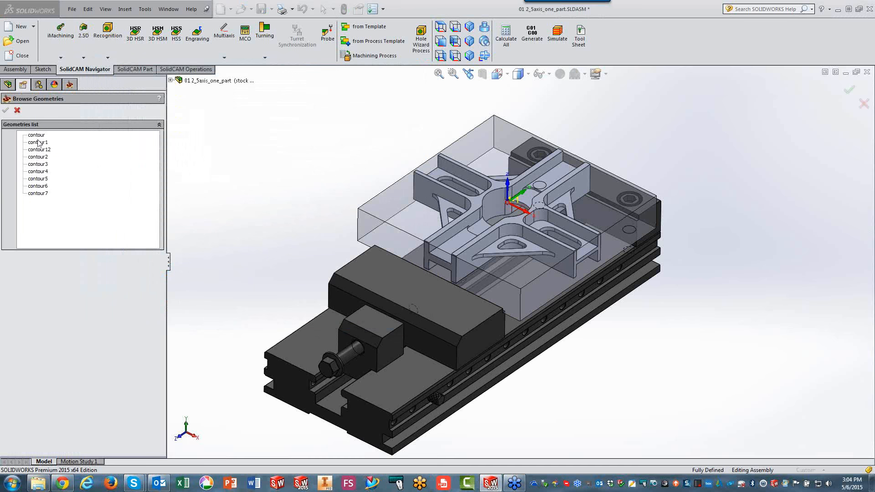
click(36, 150)
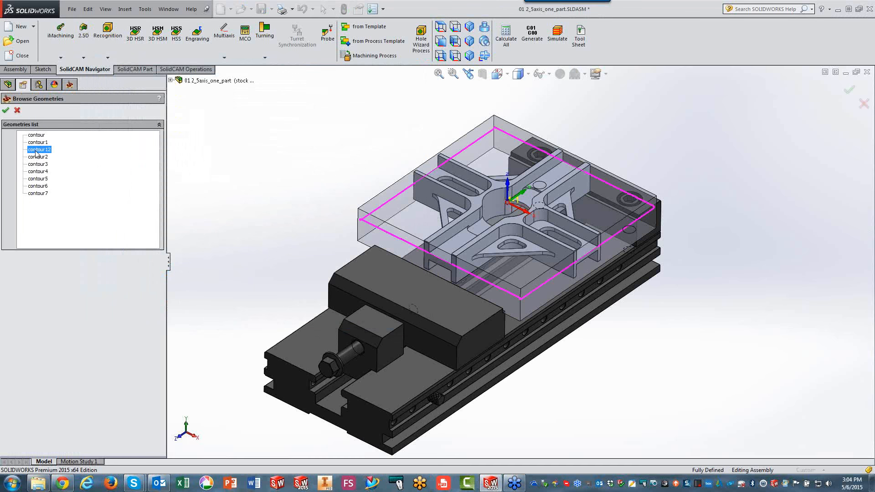
click(9, 112)
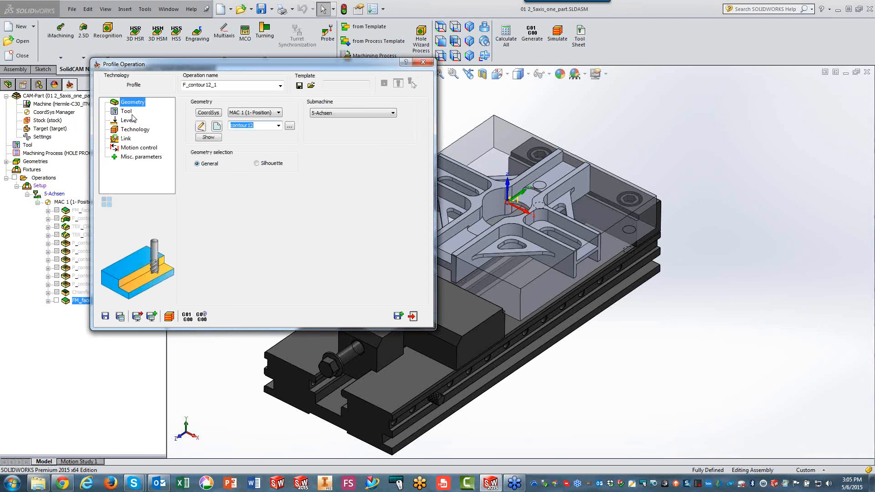
Assign tool 2, the 16 mm end mill, to the profile operation.
click(126, 111)
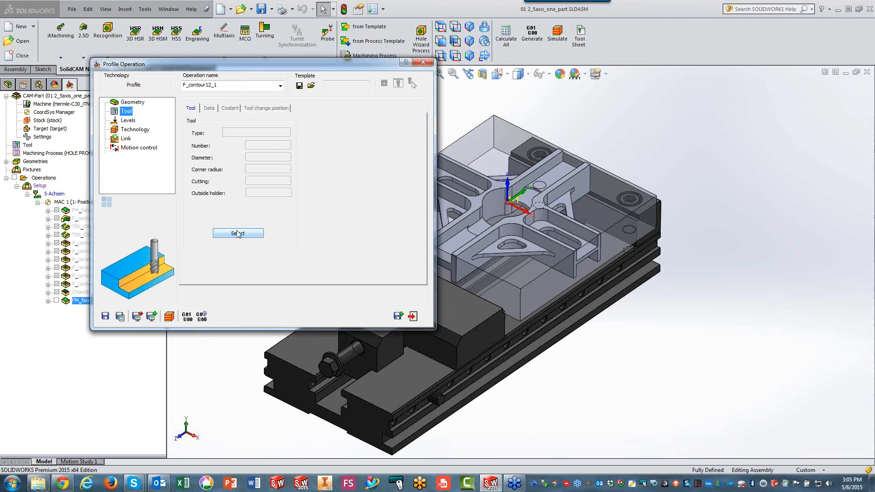
click(237, 233)
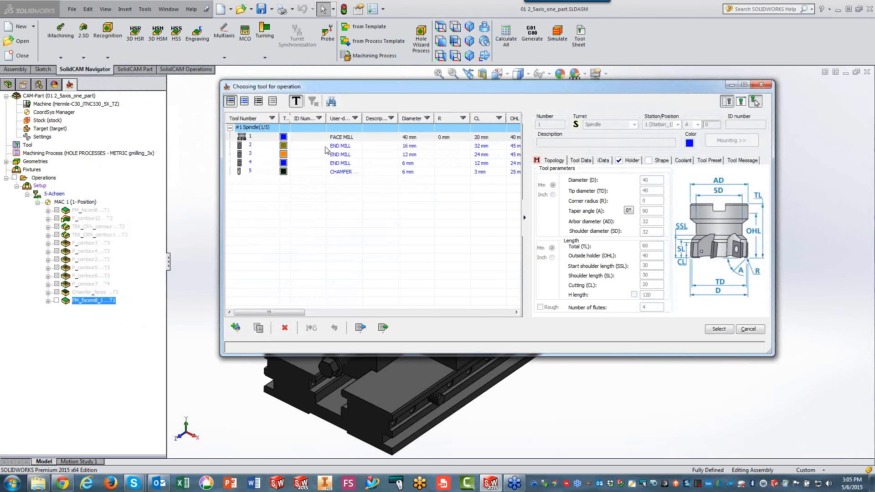
click(337, 146)
drag(309, 89, 372, 83)
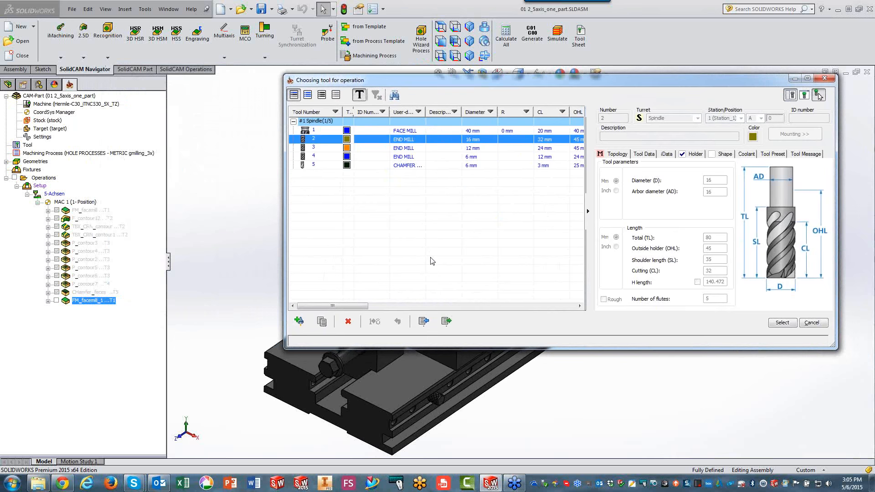
click(782, 323)
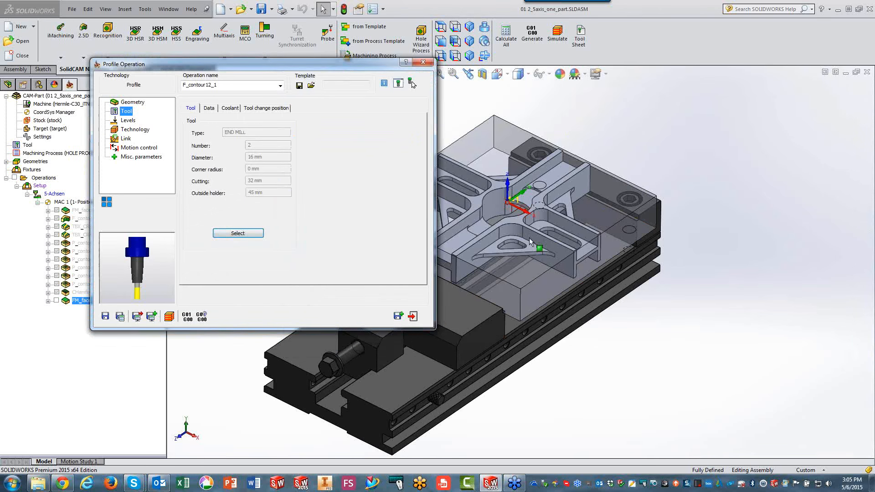
Define the profile's milling levels from the model: upper level 0 on the part's top face and profile depth 40 at its lower corner.
click(129, 120)
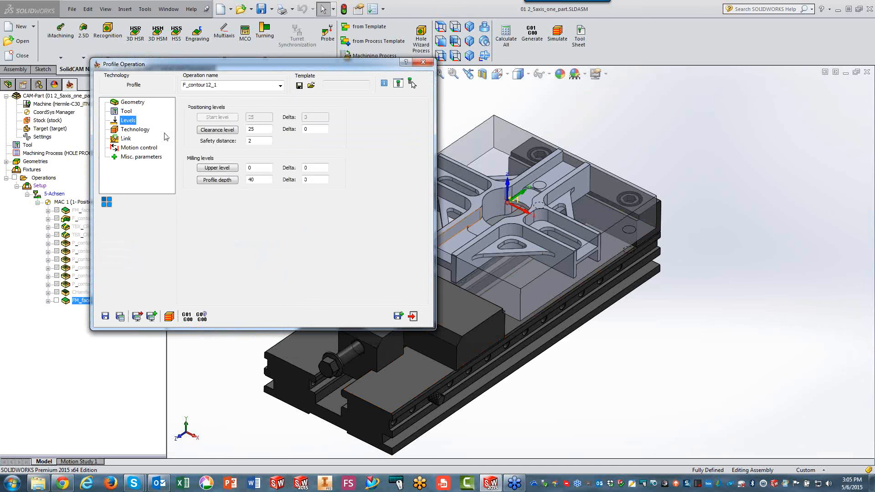
click(231, 168)
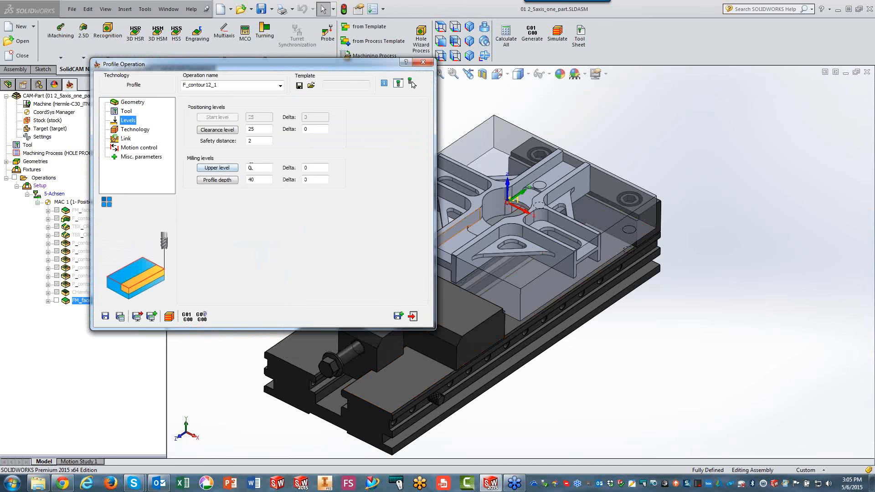
click(498, 189)
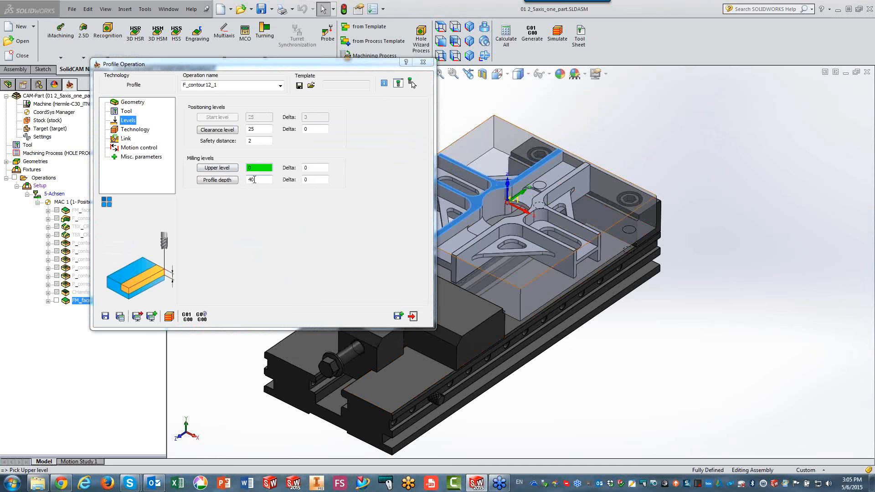
click(217, 179)
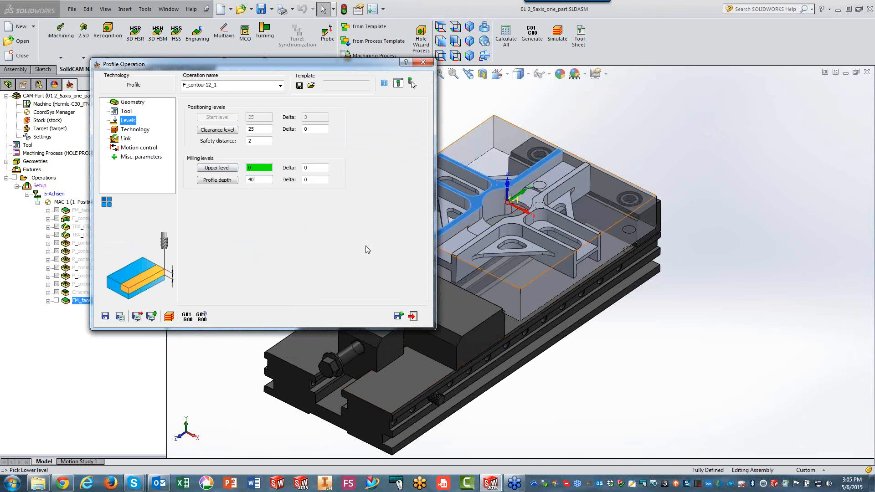
click(573, 277)
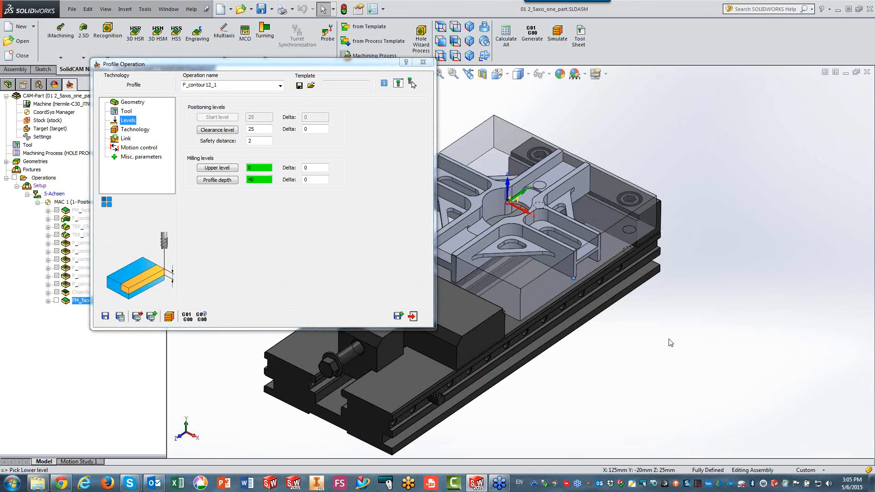
Enable roughing with an 8 mm step down and 0.5 mm wall offset, and set the finish step down to 12 mm.
click(132, 130)
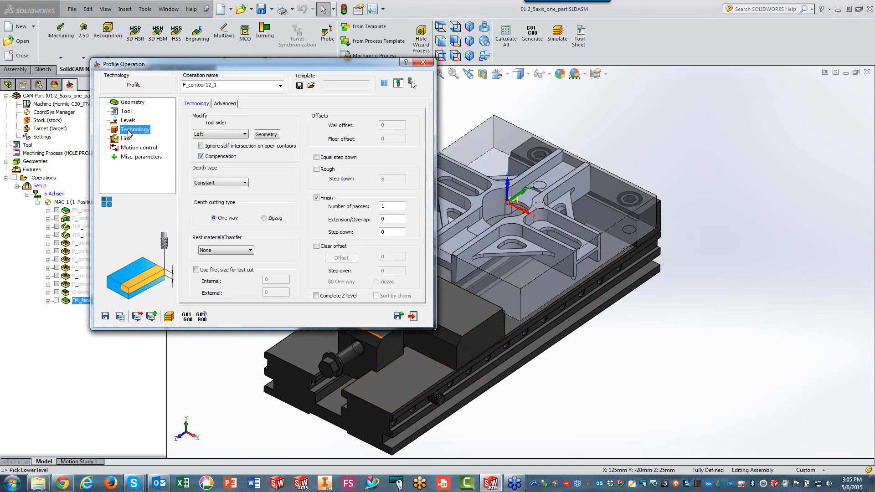
click(317, 169)
click(392, 232)
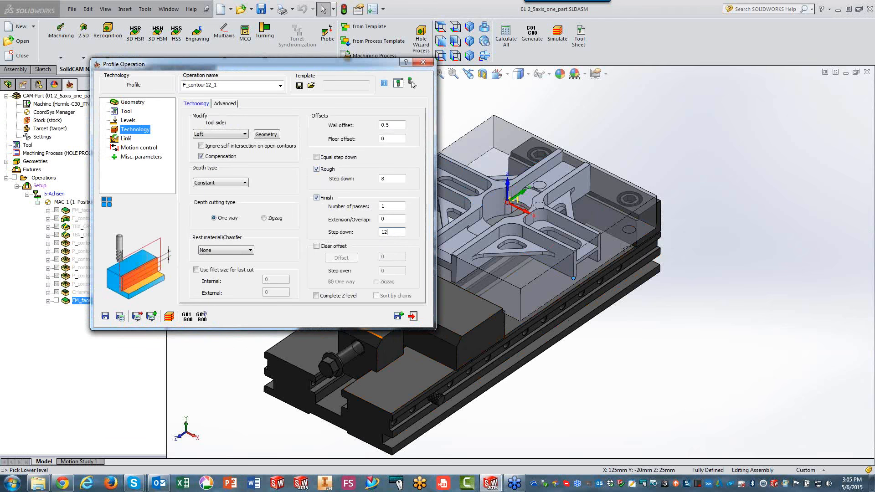
Save and calculate the profile operation, simulate its toolpath in Host CAD mode, and exit the operation.
click(125, 138)
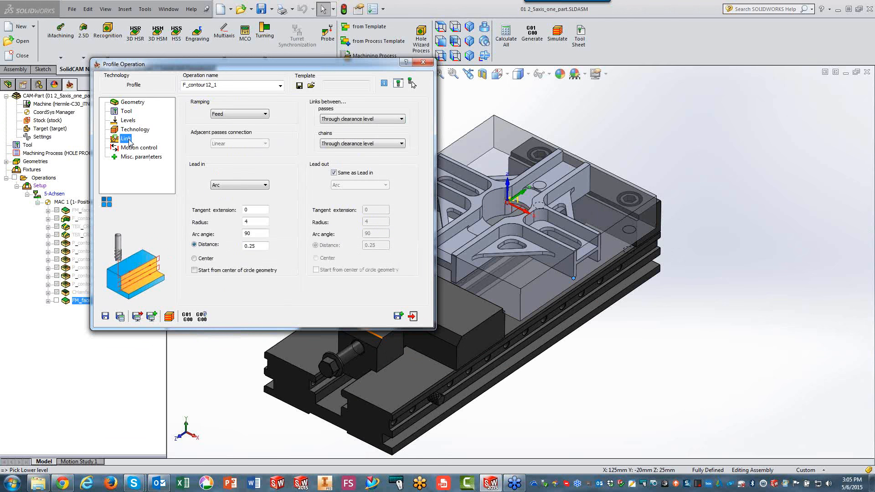
click(121, 318)
click(169, 316)
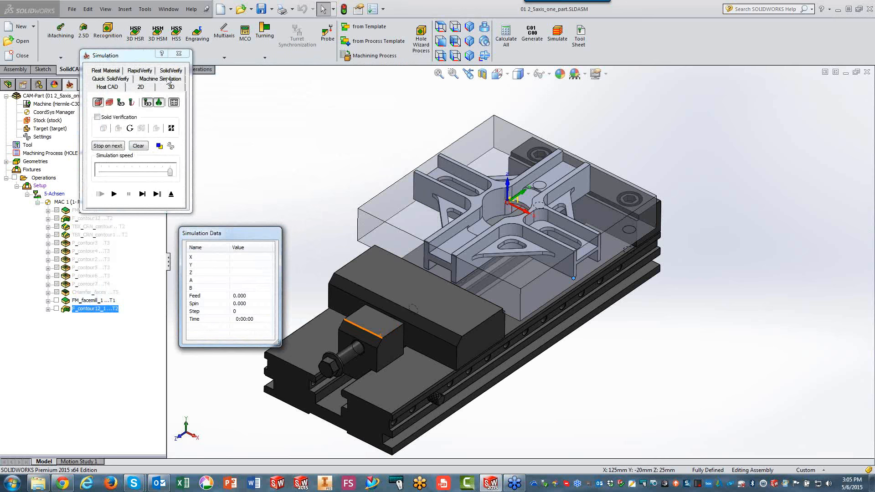
click(114, 194)
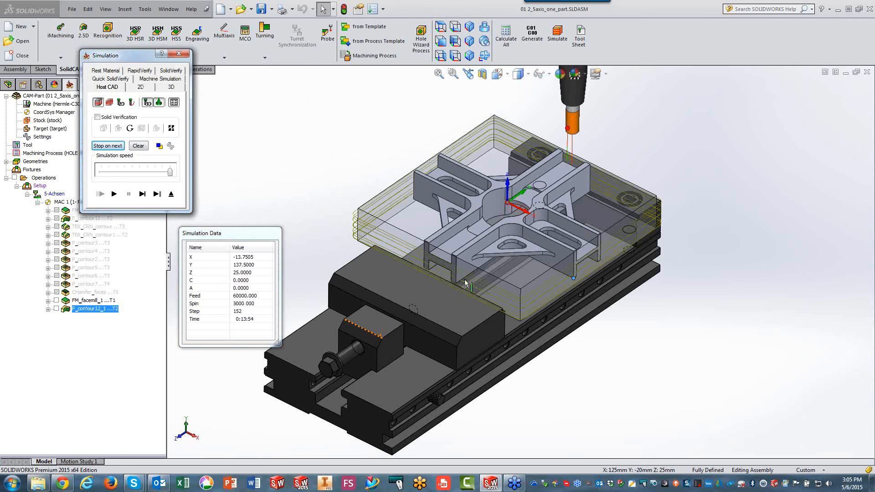
click(171, 194)
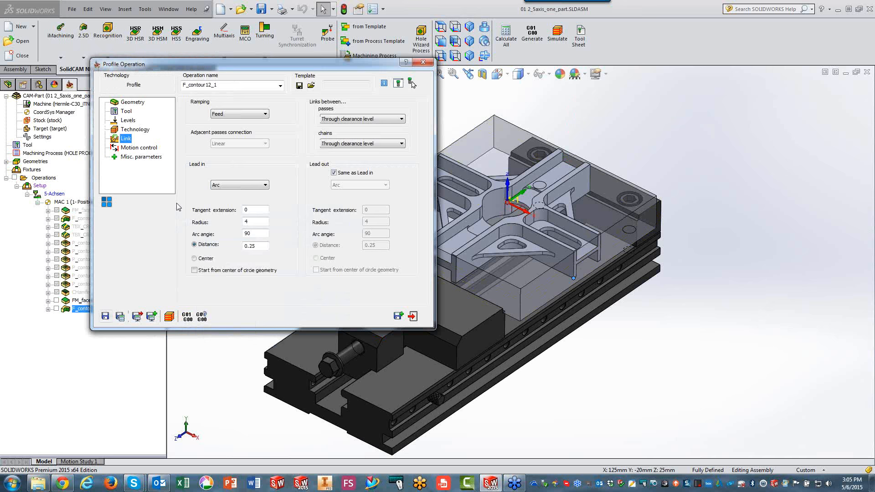
click(413, 316)
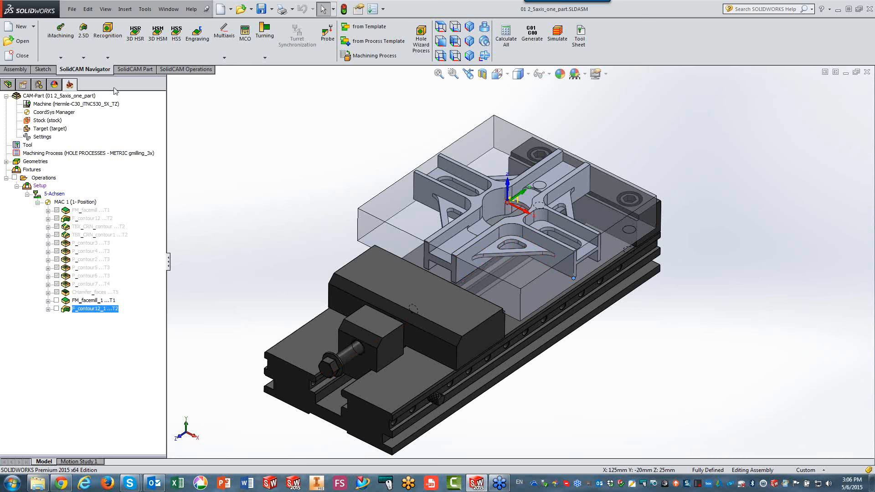
Add a 2.5D ToolBox cycle operation of the Simple Corner type using the existing geometry named contour.
click(86, 56)
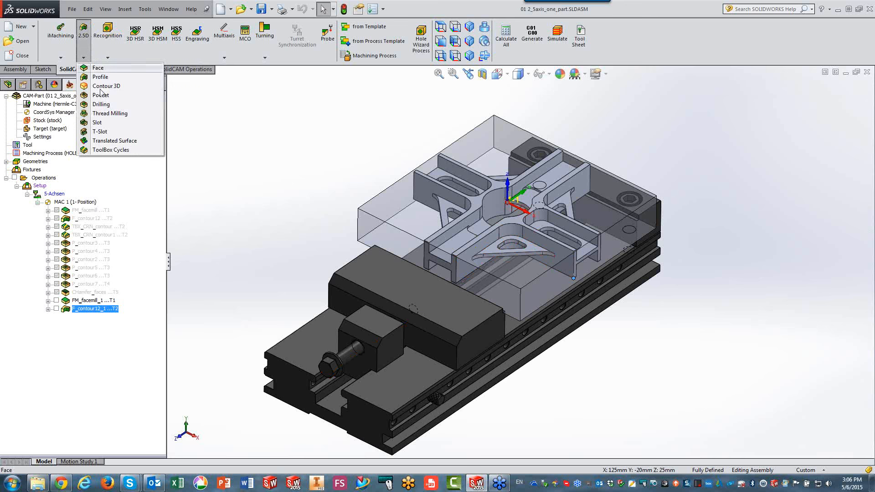
click(120, 150)
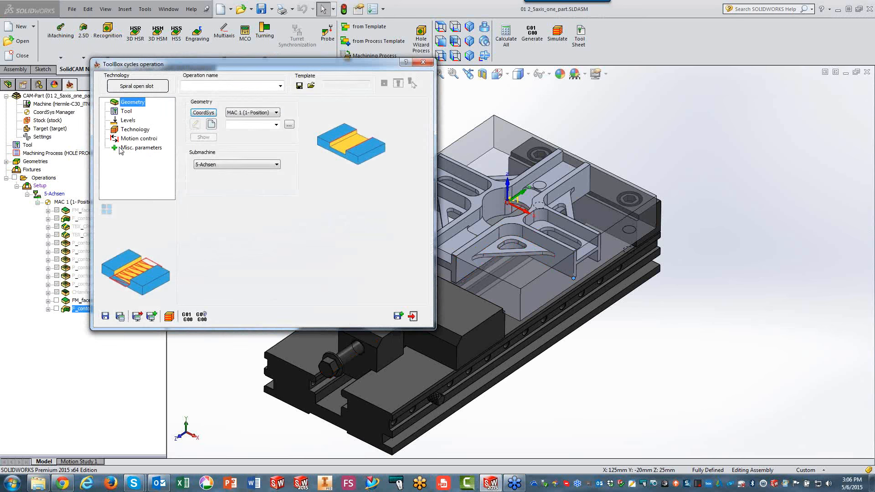
click(144, 90)
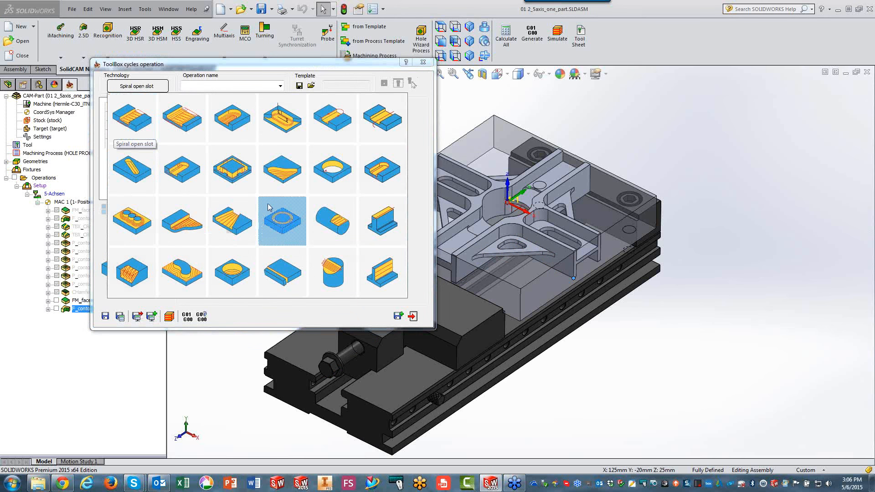
click(282, 186)
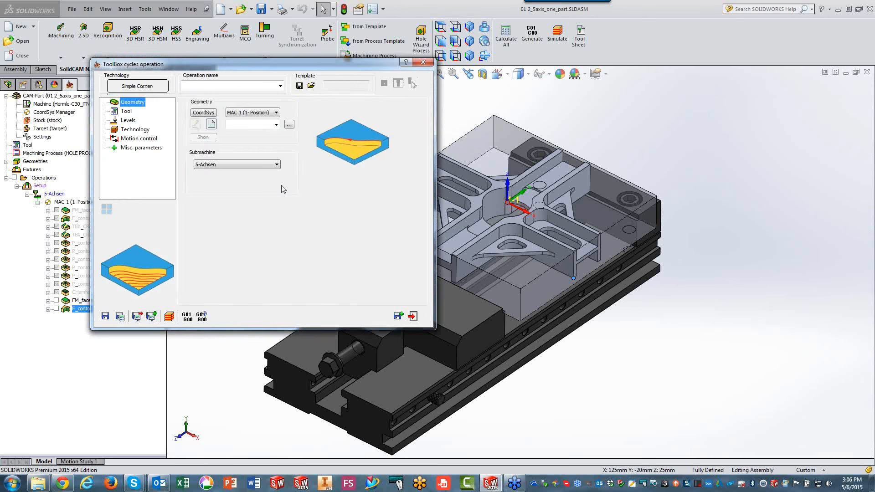
click(289, 125)
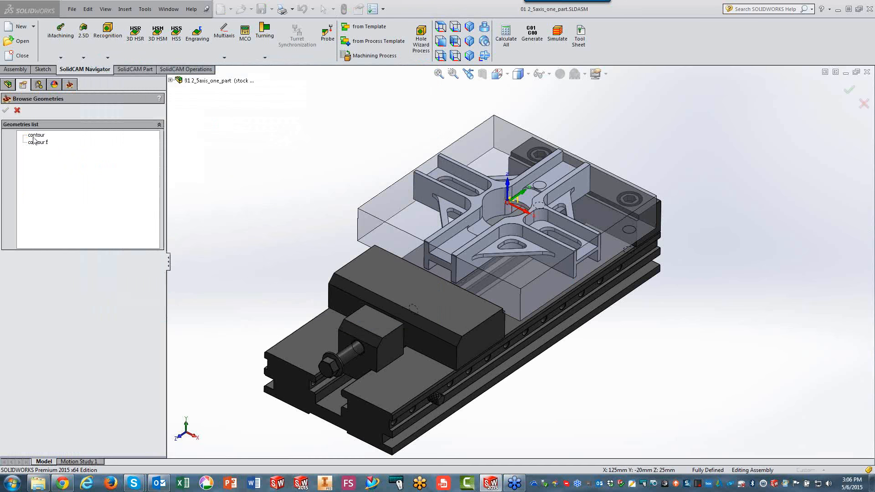
click(35, 135)
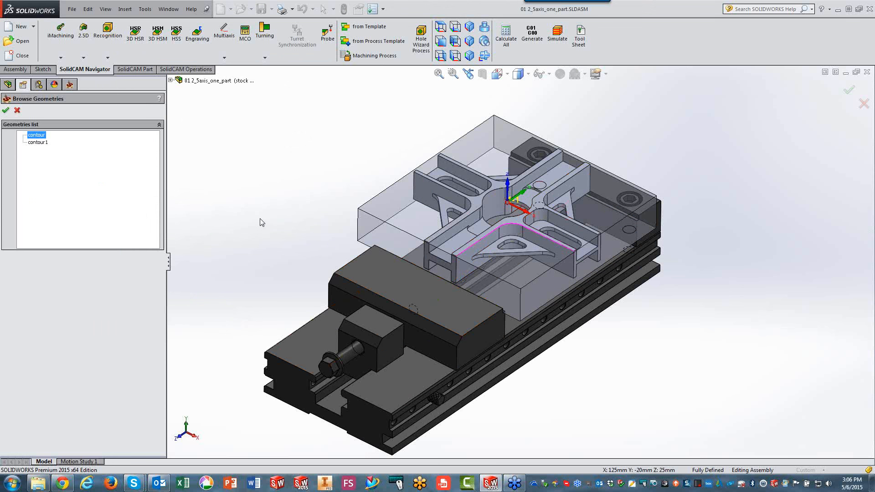
click(5, 110)
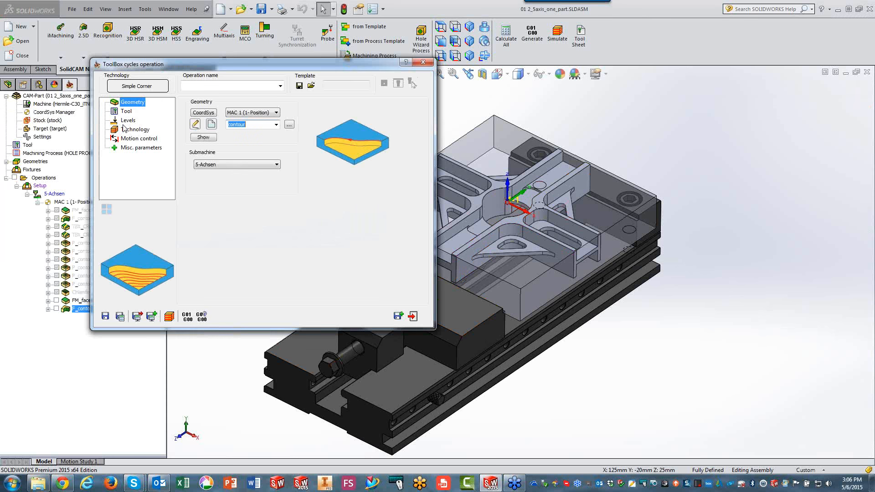
Assign tool 2, the 16 mm end mill, to the Simple Corner operation.
drag(196, 65, 303, 76)
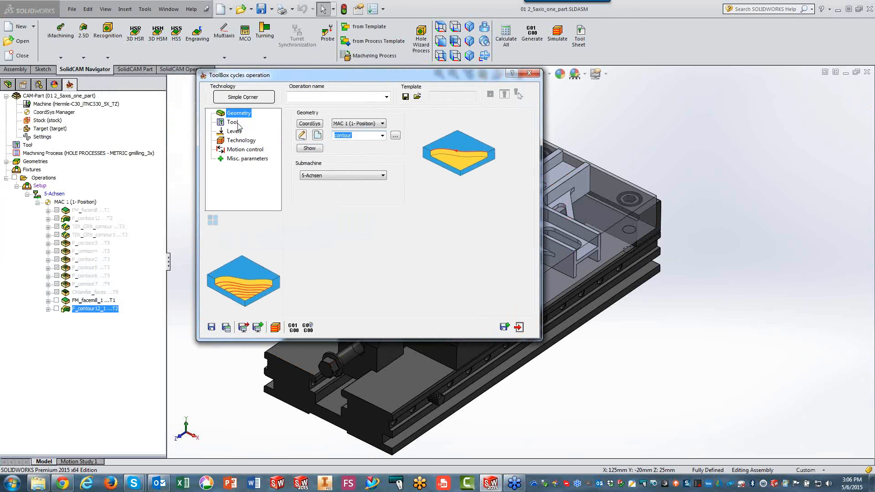
click(233, 122)
click(361, 244)
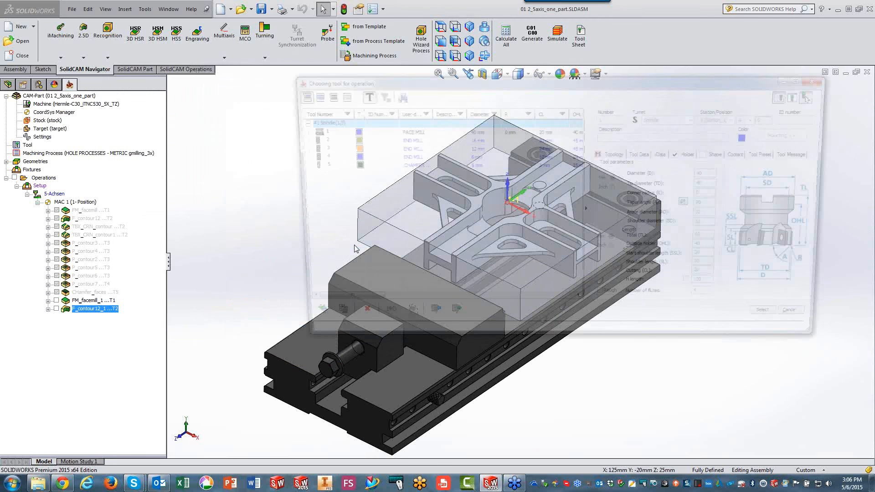
click(349, 142)
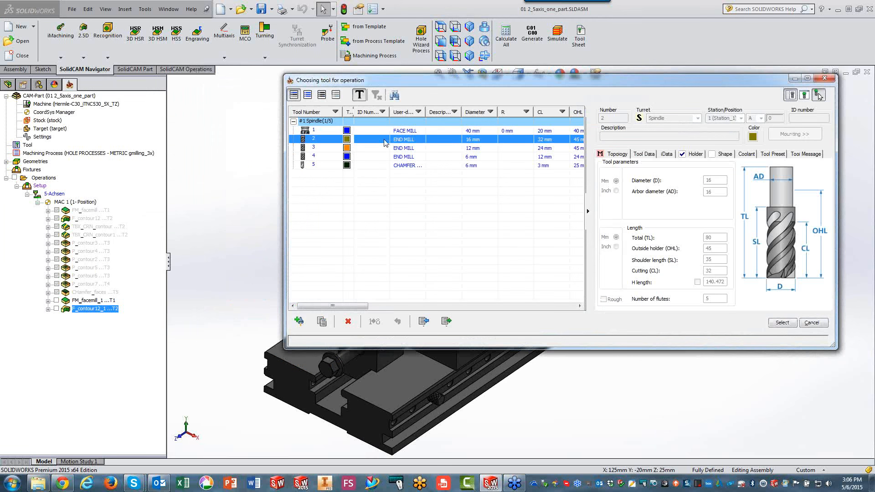
click(782, 322)
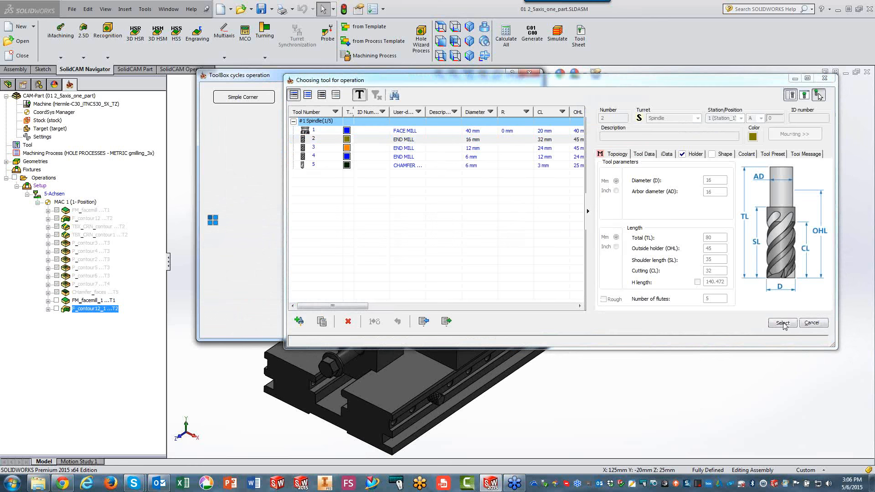
Define the corner's upper level 0 from the part's top face and its depth 17.5 from the triangular web face.
click(234, 132)
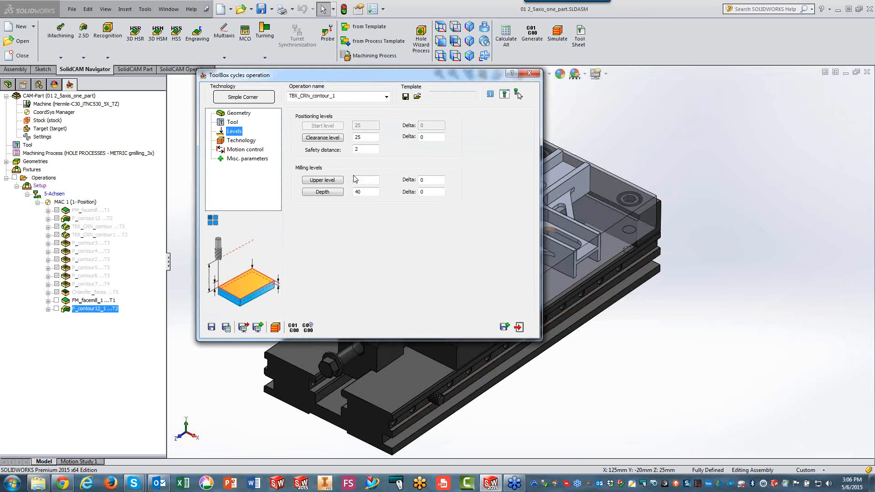
drag(433, 80, 303, 88)
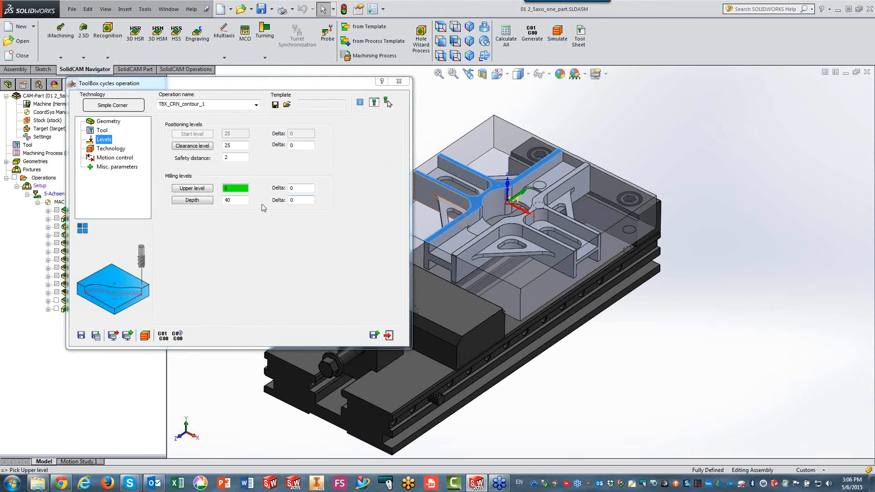
click(238, 199)
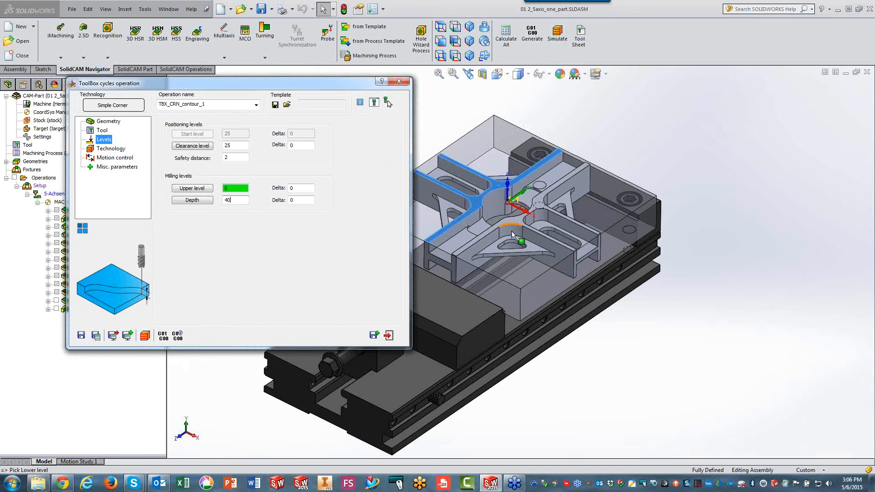
click(490, 250)
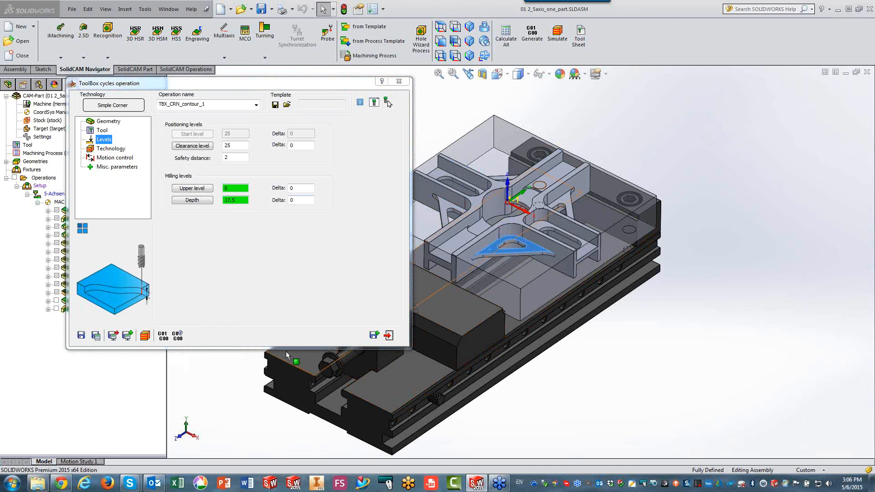
Save and calculate the Simple Corner operation with its existing technology settings, and simulate its toolpath in Host CAD mode.
click(111, 151)
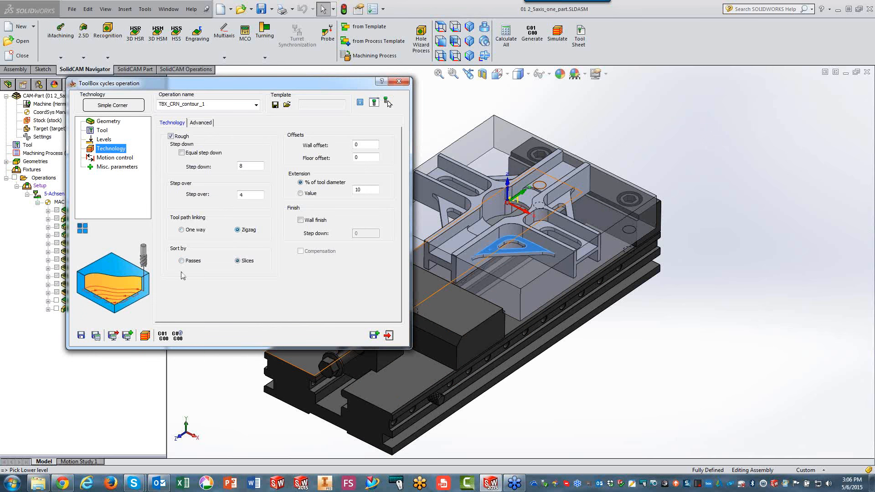
click(96, 335)
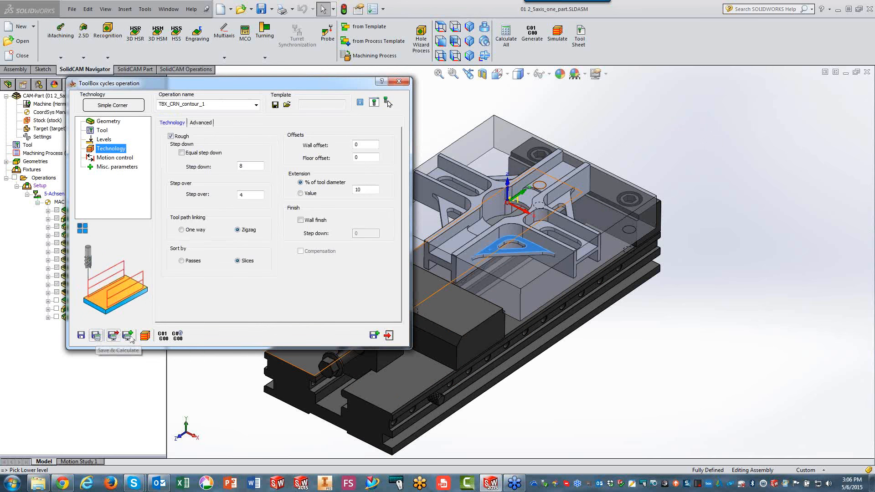
click(145, 336)
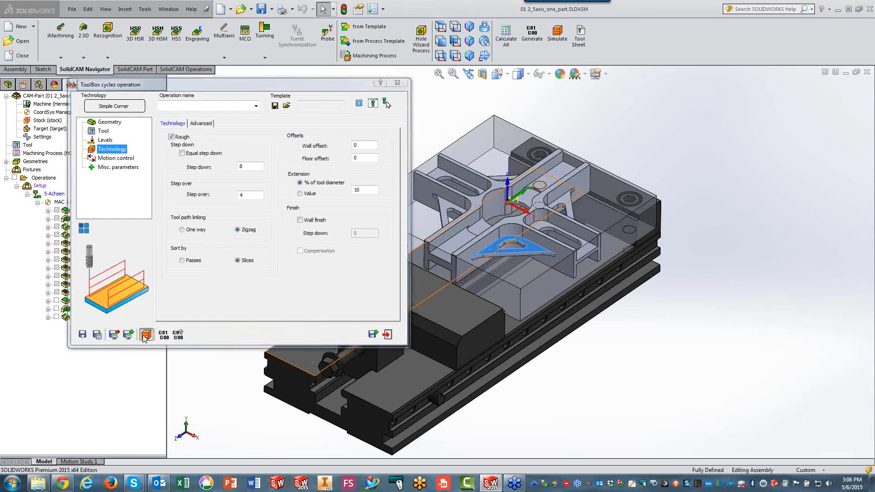
click(114, 194)
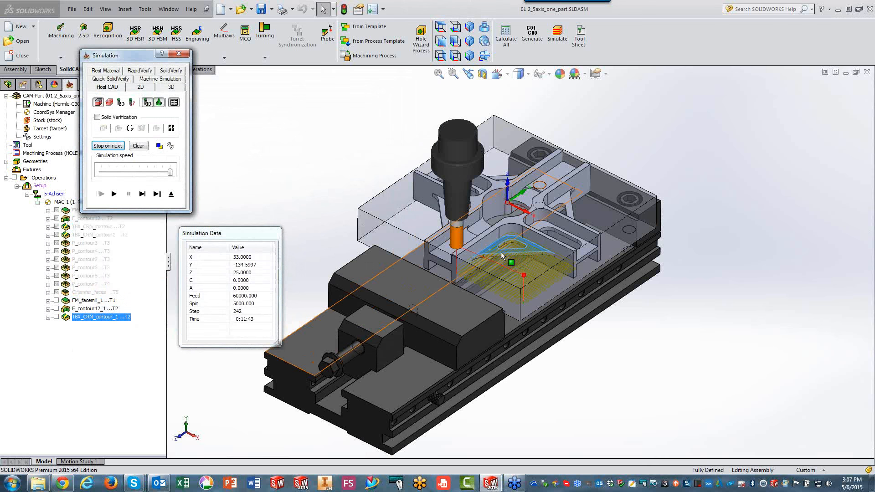
click(176, 196)
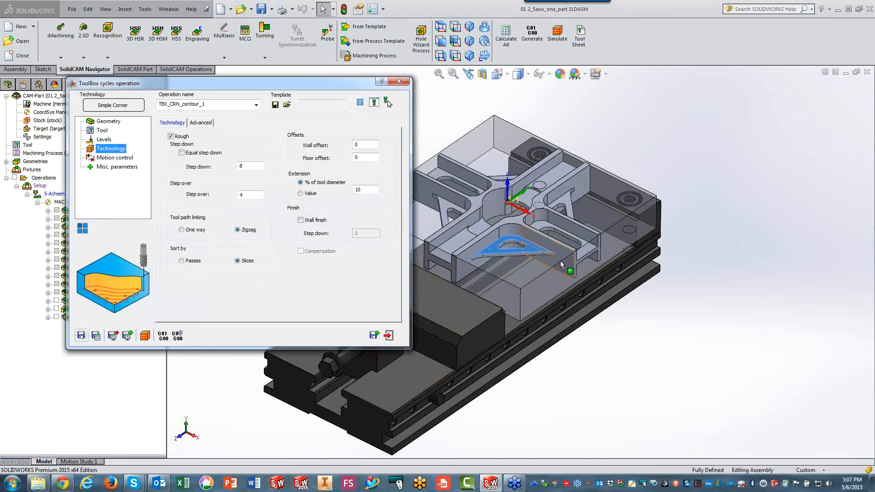
Duplicate the saved Simple Corner operation and assign the existing geometry contour1 to the copy.
click(373, 334)
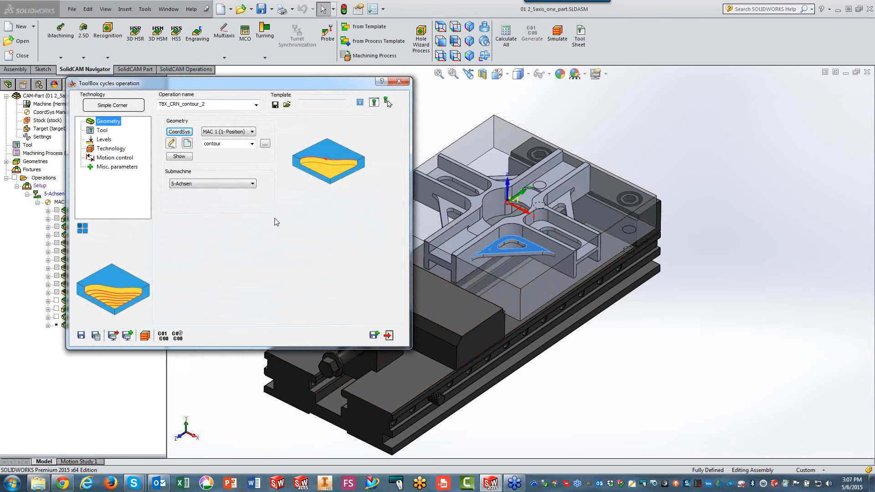
click(265, 143)
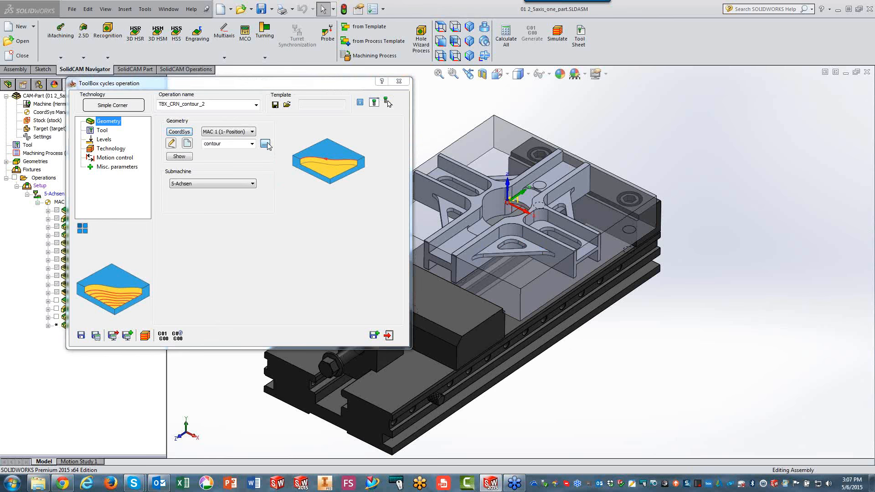
click(38, 142)
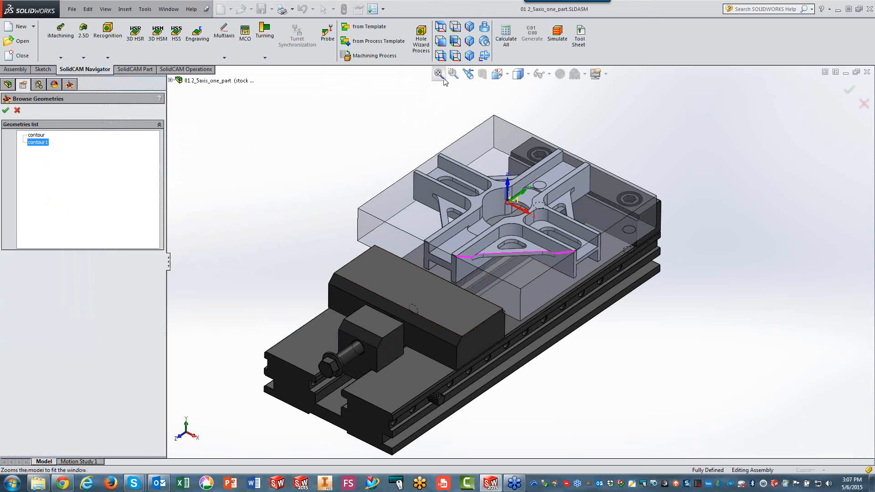
click(440, 26)
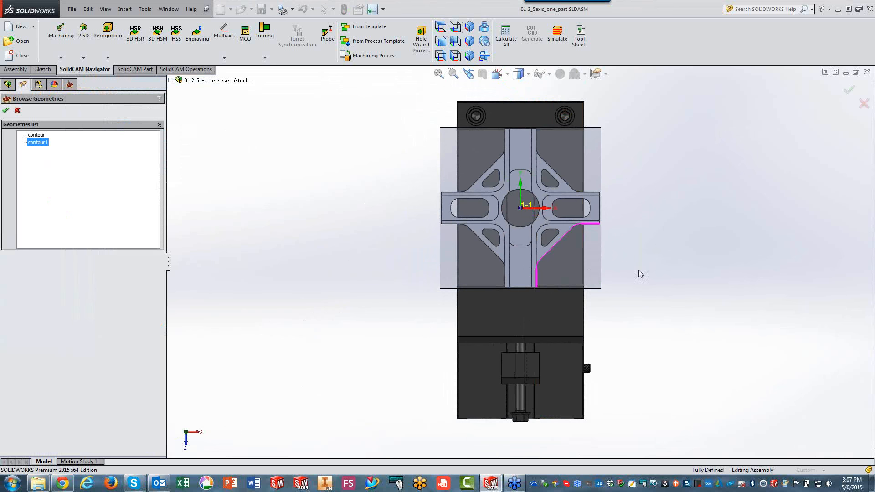
scroll(579, 228, down, 5)
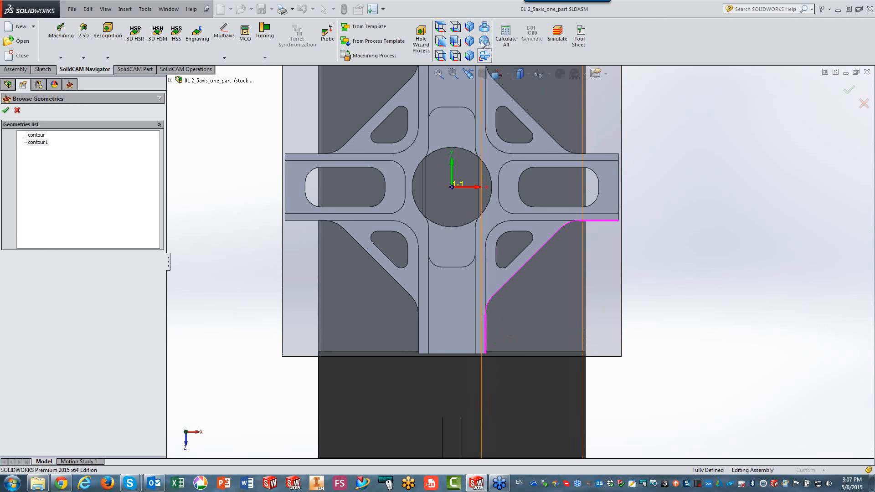
click(468, 28)
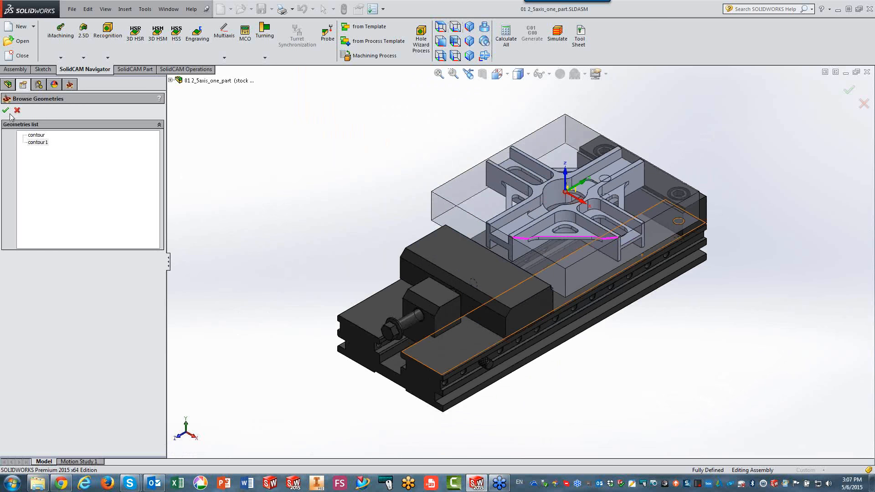
click(7, 111)
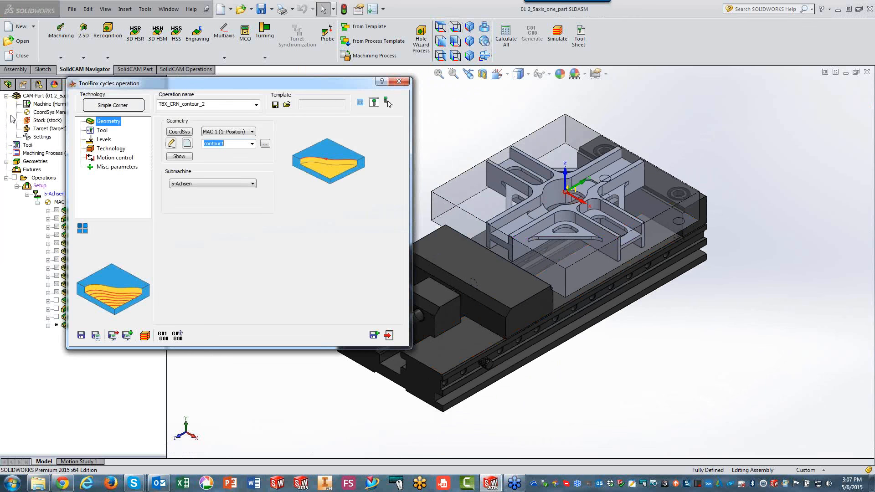
Define the copied corner's upper level -17.5 from the triangular web face and its depth 22.5 from the rib's lower corner point.
click(101, 131)
click(102, 140)
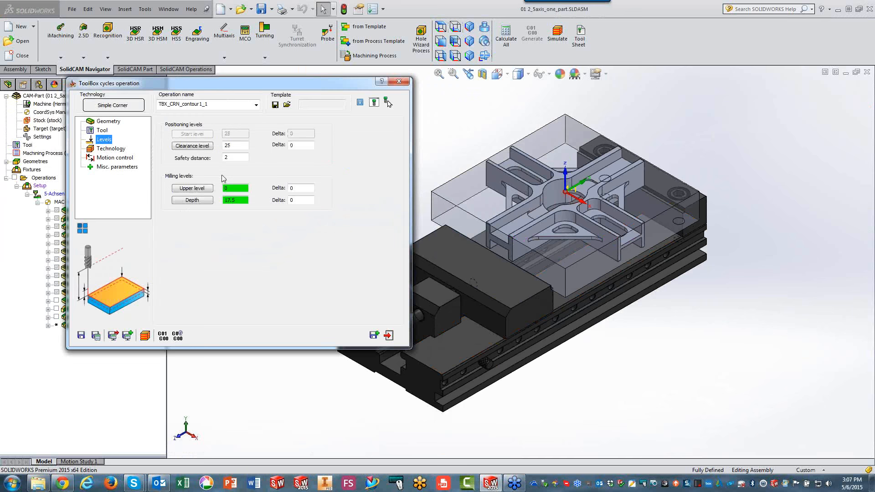
click(549, 234)
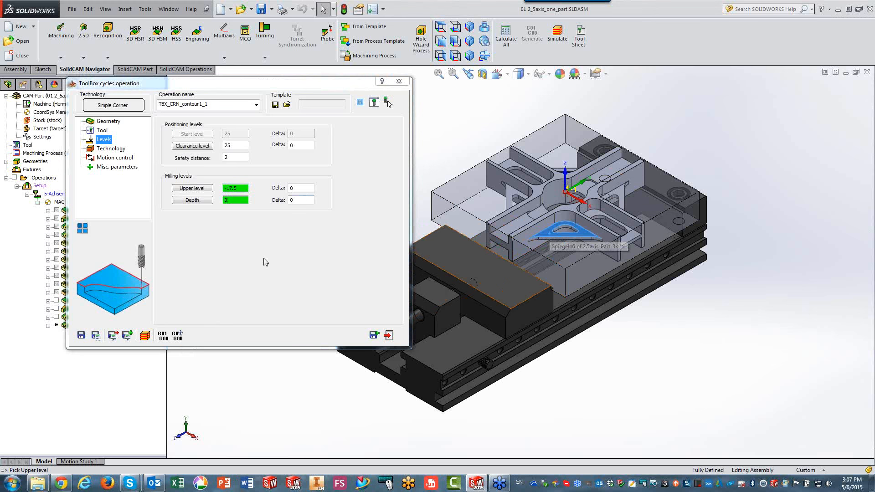
click(192, 200)
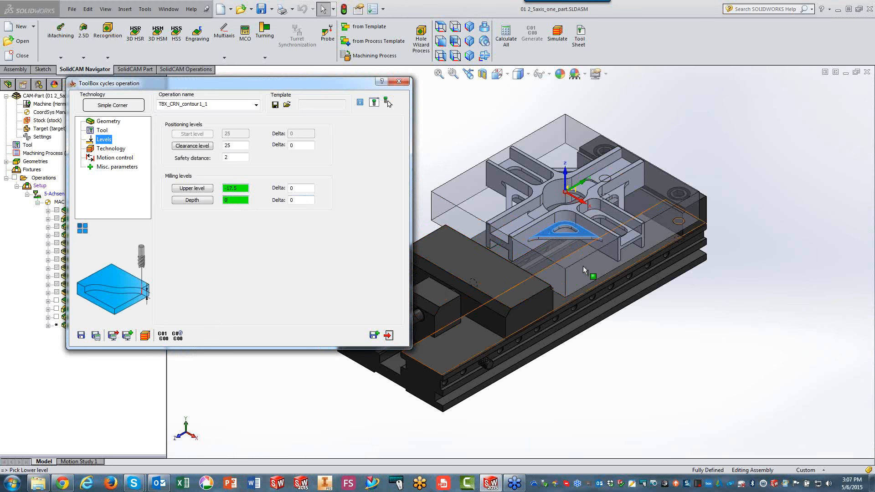
click(617, 263)
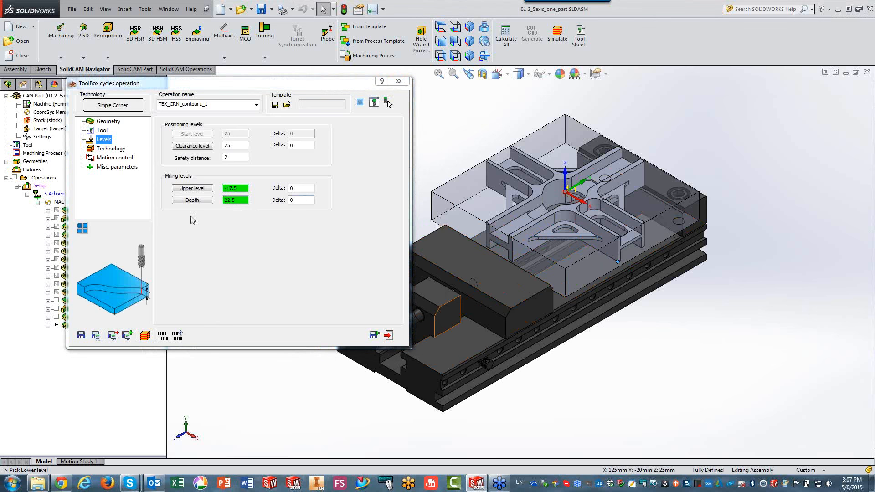
Save and calculate the contour1 Simple Corner operation, simulate its toolpath in Host CAD mode, and close the operation.
click(96, 336)
click(145, 336)
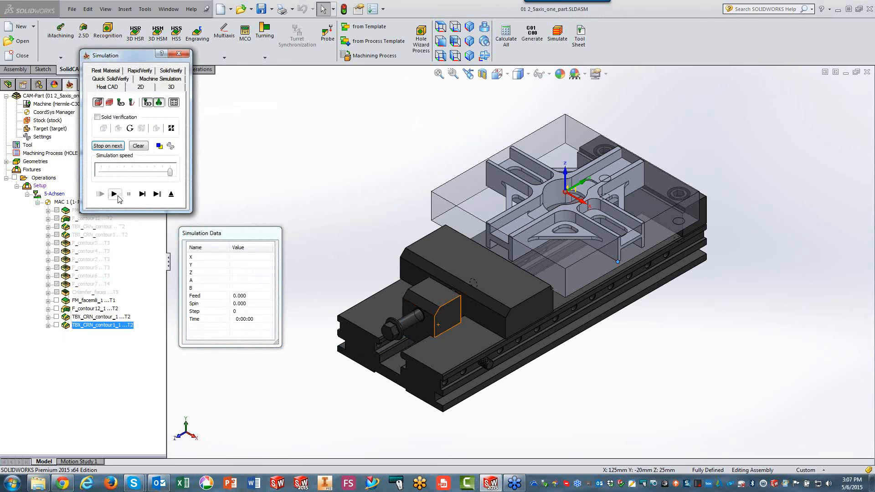
click(116, 195)
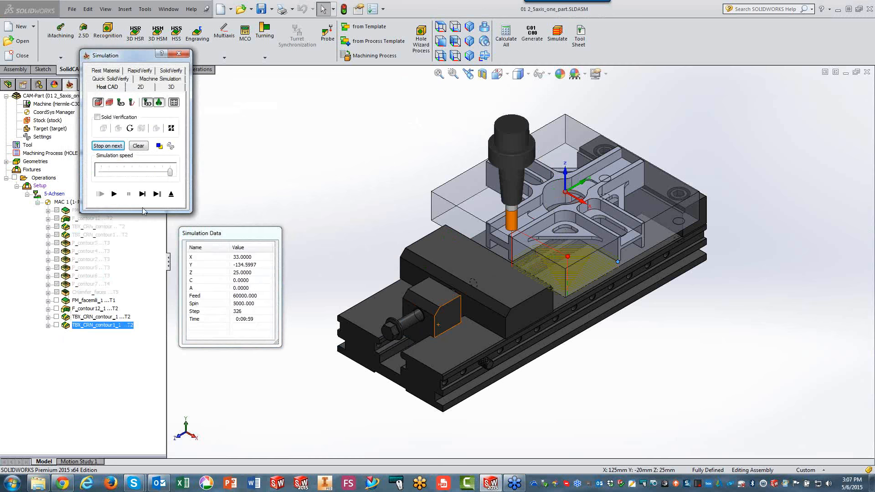
click(171, 195)
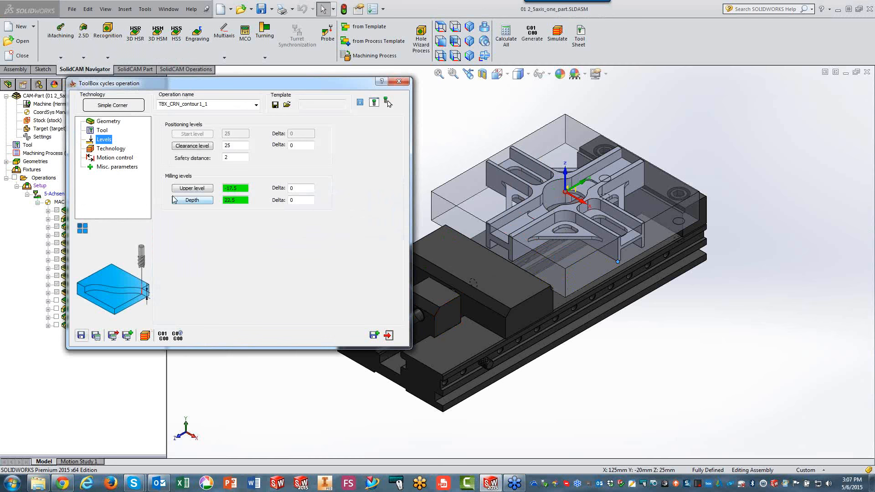
click(389, 336)
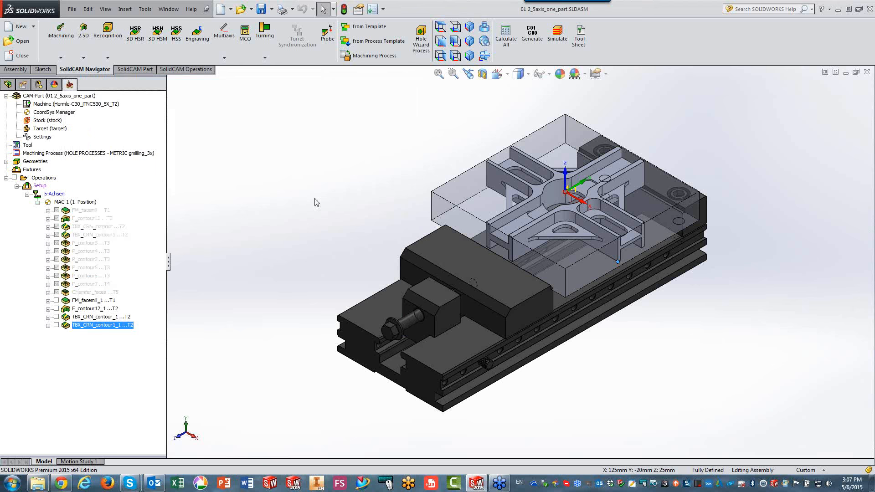
Add a 2.5D Pocket operation using the existing geometry contour3, the circle around the central bore.
click(563, 209)
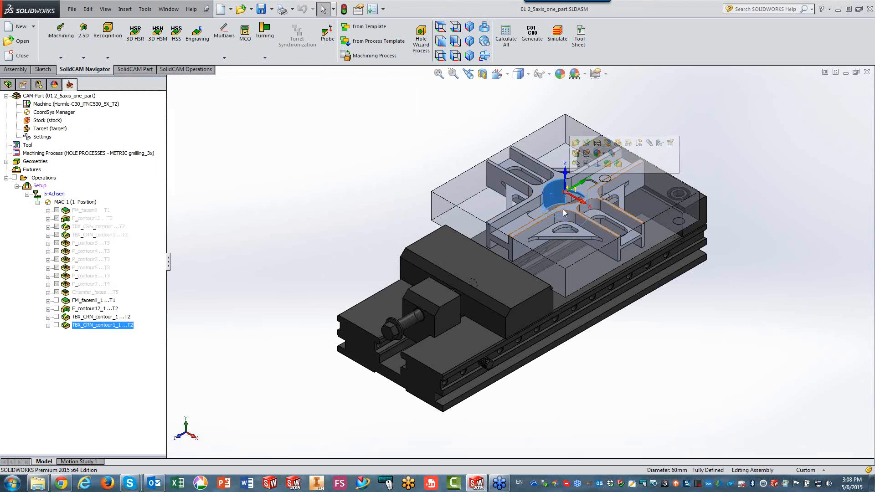
click(344, 185)
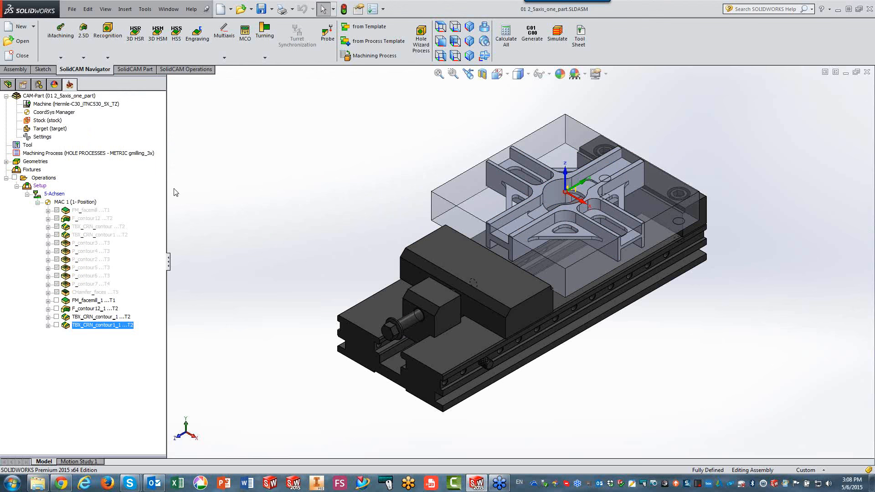
click(85, 42)
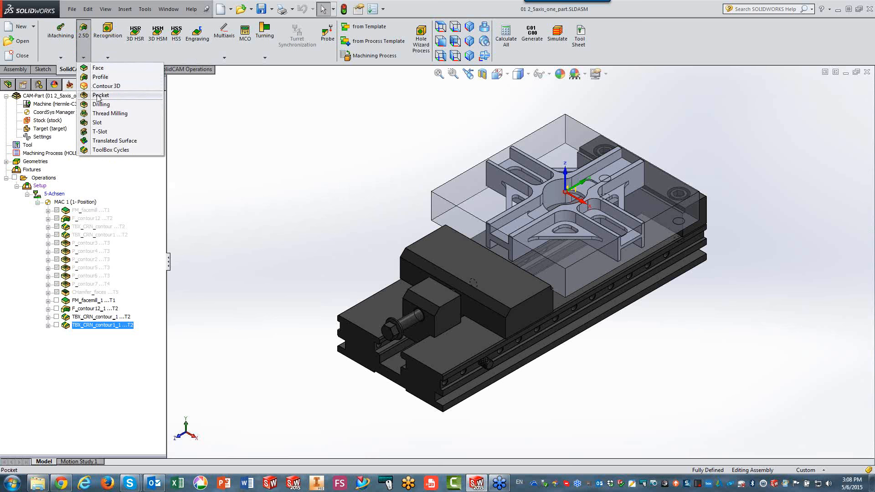
click(98, 94)
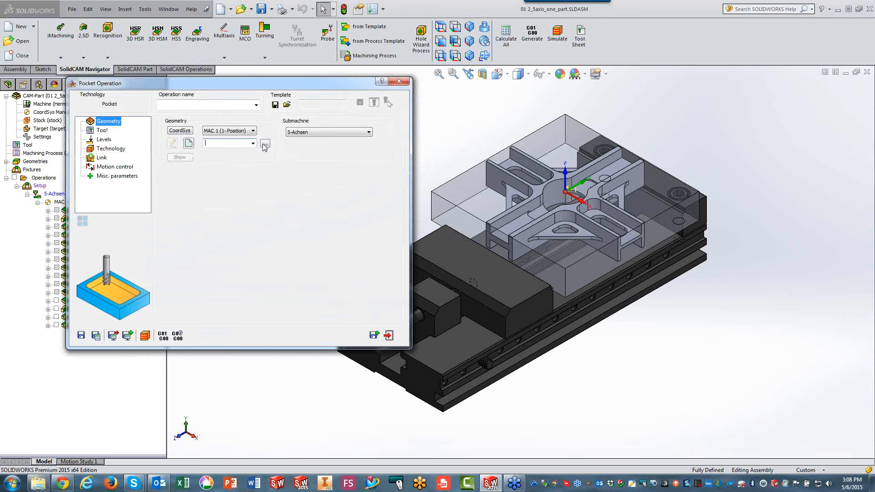
click(265, 144)
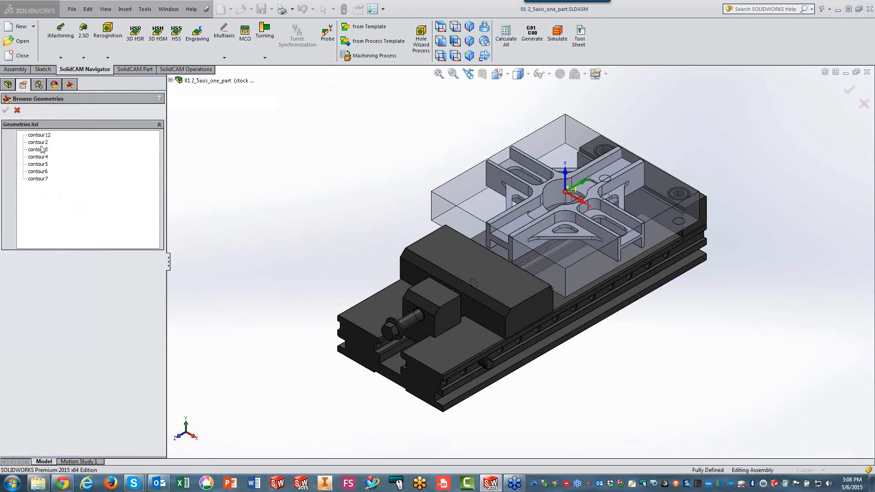
click(39, 143)
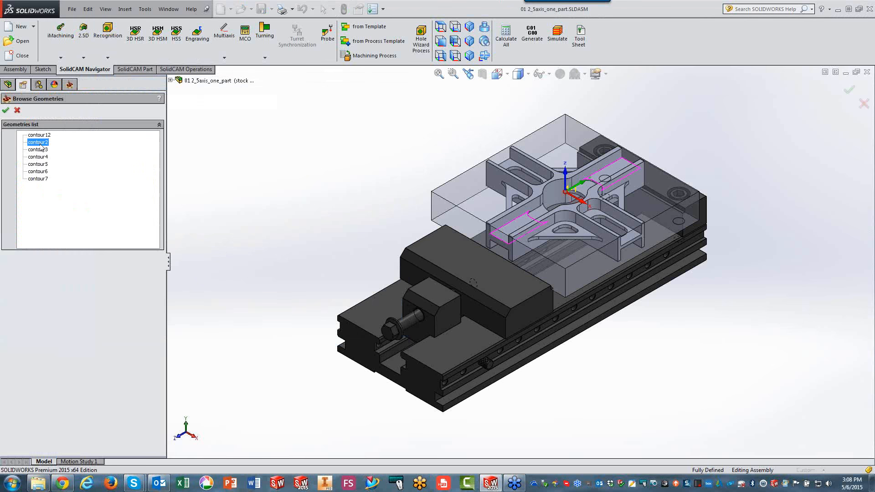
click(37, 152)
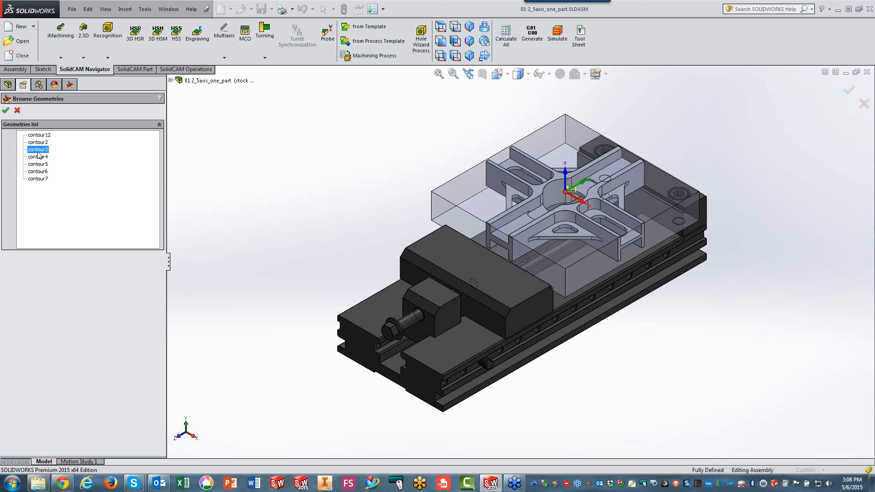
click(441, 28)
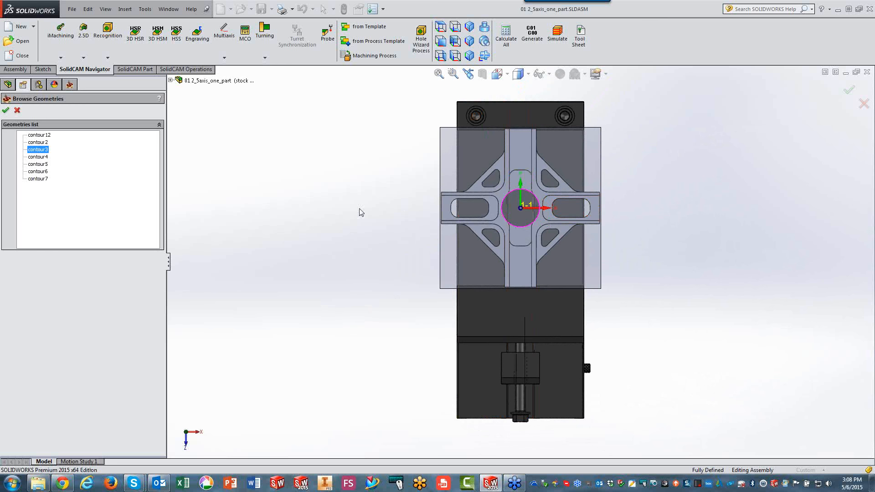
scroll(520, 209, down, 5)
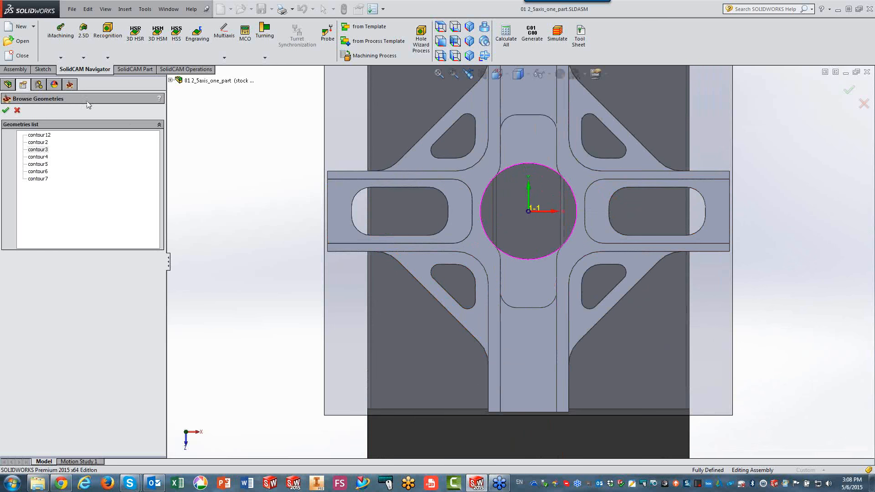
click(5, 111)
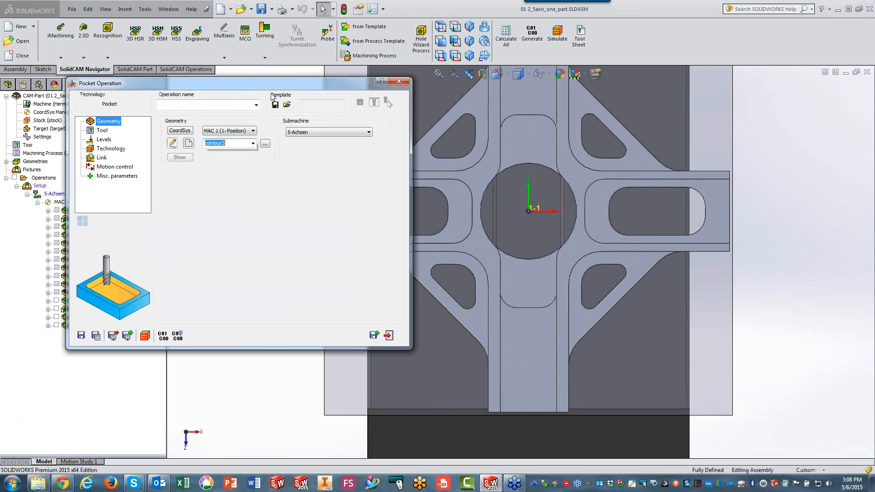
Assign tool 3, the 12 mm end mill, to the Pocket operation.
click(469, 28)
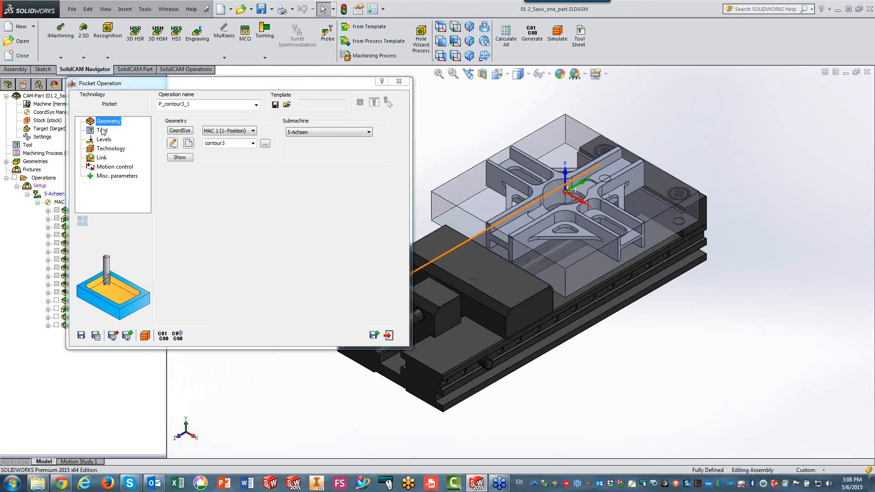
click(102, 130)
click(225, 254)
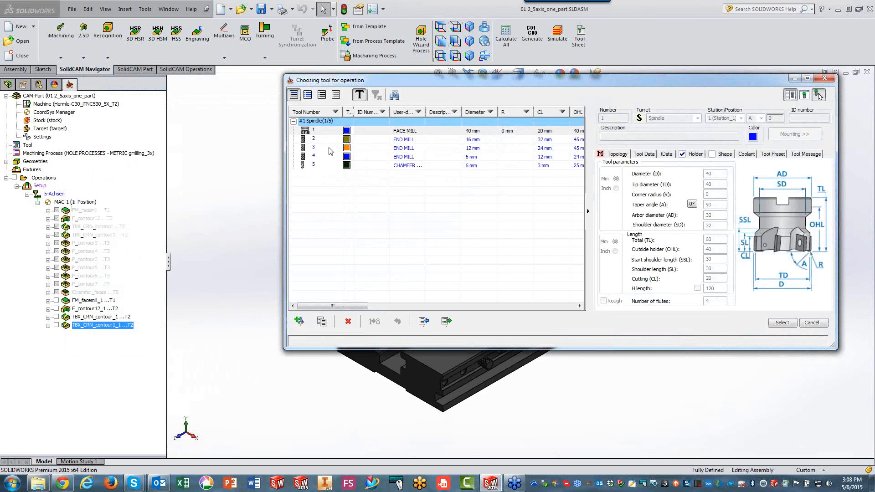
click(330, 150)
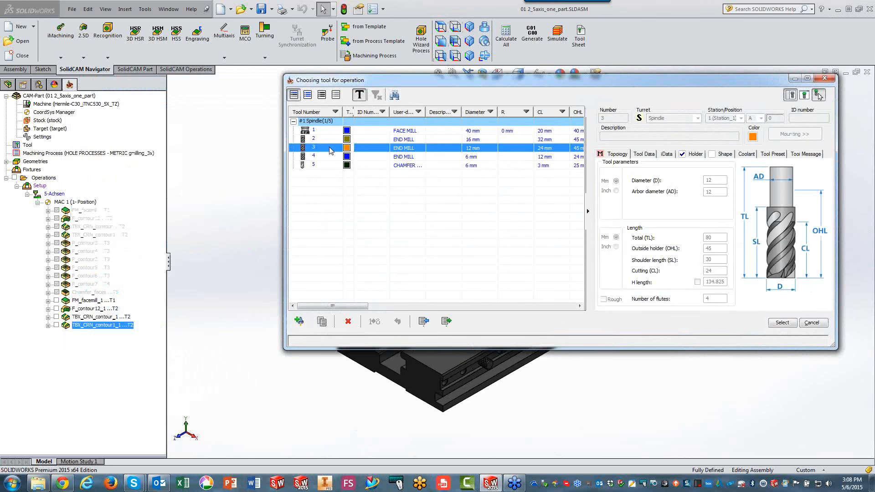
click(794, 322)
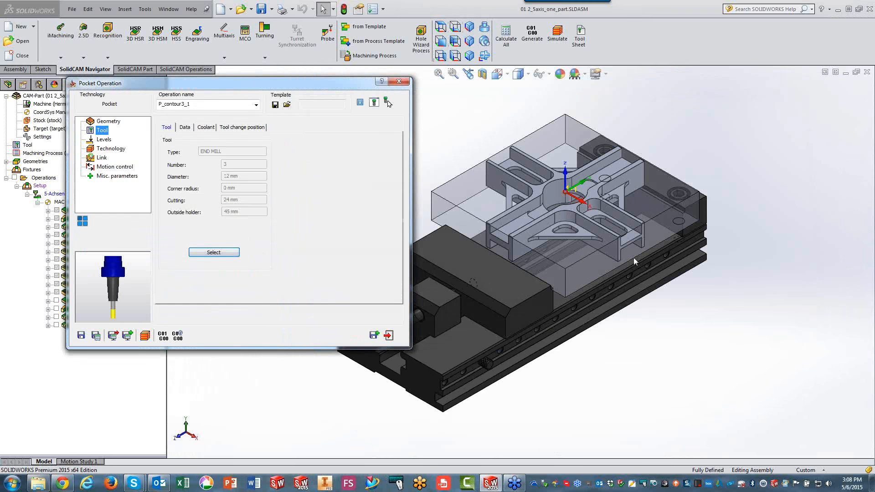
Define the pocket's upper level 0 from the part's top face and its depth 22.5 from a vertex inside the central bore.
click(104, 140)
click(191, 185)
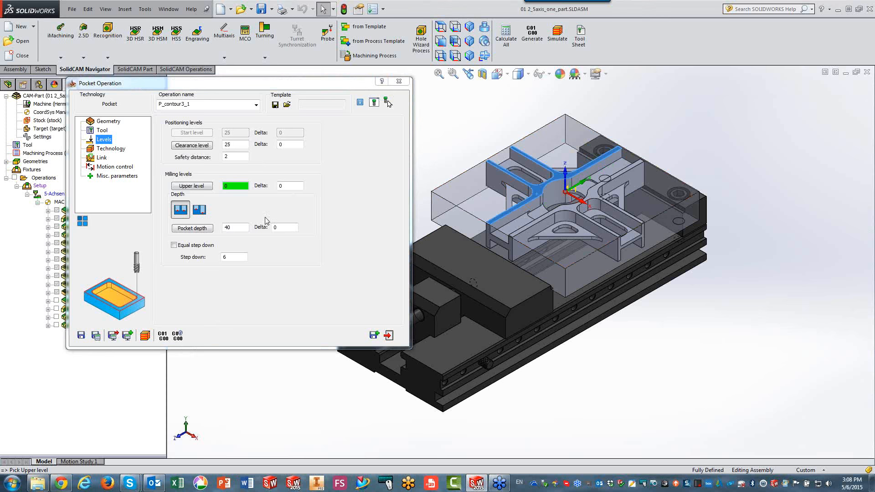
click(234, 227)
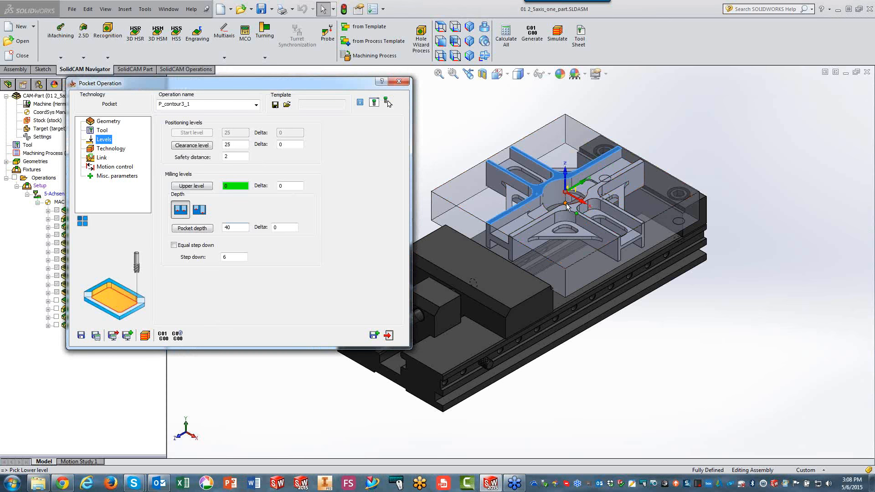
scroll(578, 209, down, 5)
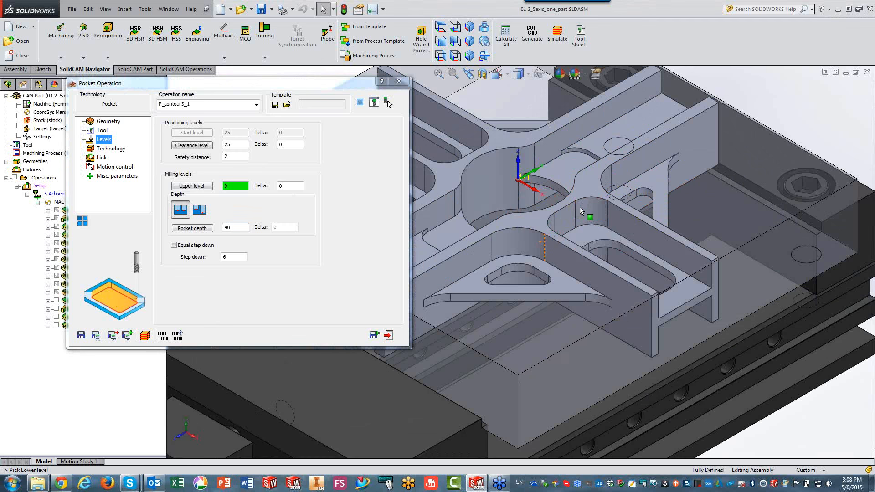
scroll(580, 210, down, 3)
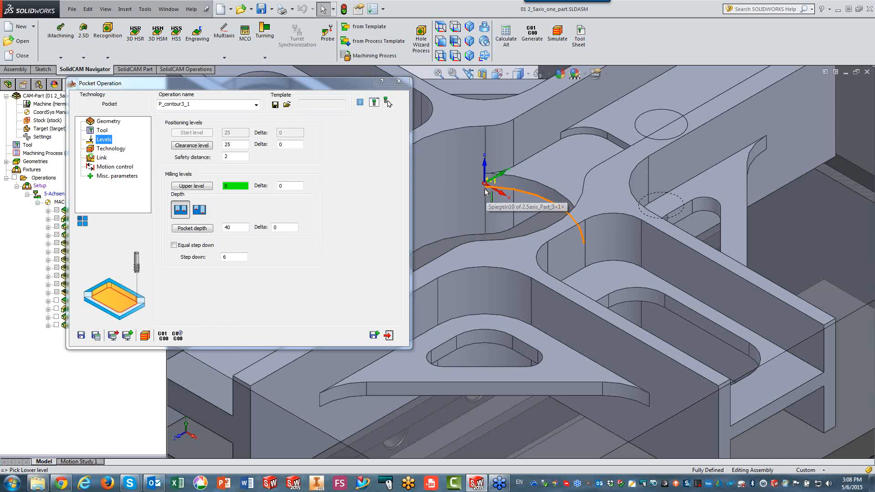
middle_drag(486, 193, 499, 187)
click(488, 190)
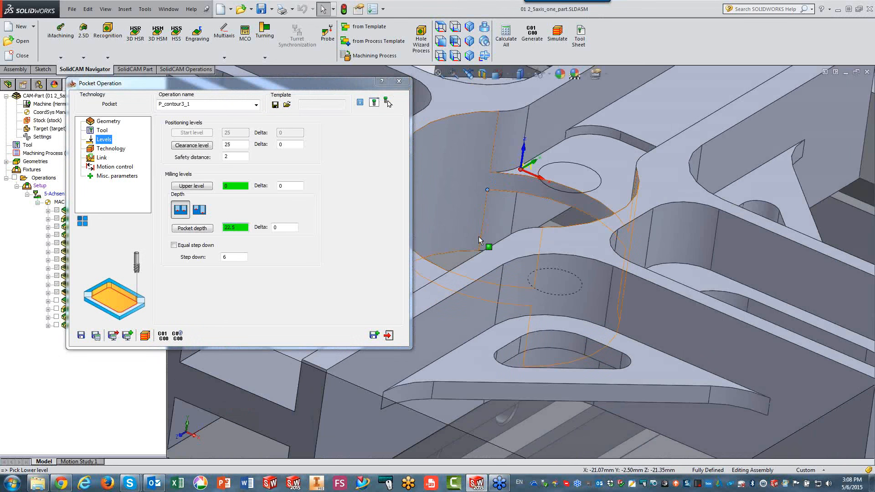
click(106, 151)
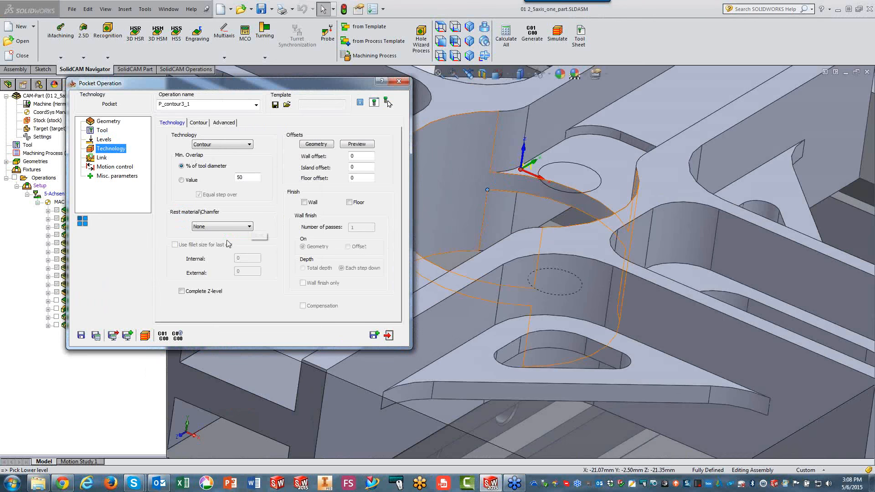
Save and calculate the contour3 Pocket operation.
click(95, 337)
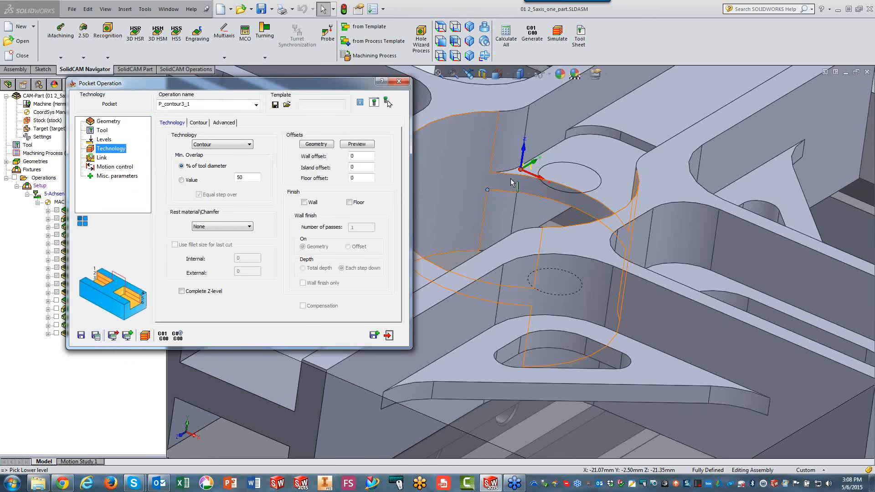
click(462, 223)
scroll(460, 222, up, 5)
click(488, 266)
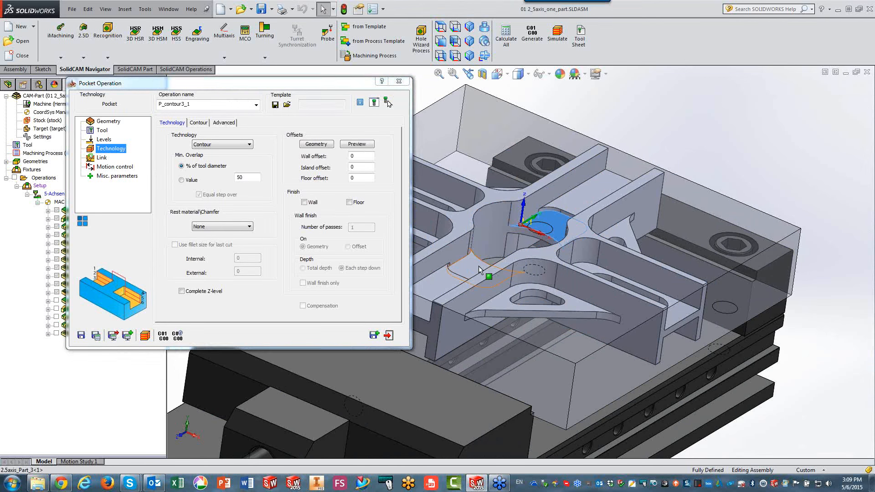
Save and copy the Pocket operation, and assign the existing geometry contour4, the two recesses beside the central bore, to the copy.
click(374, 335)
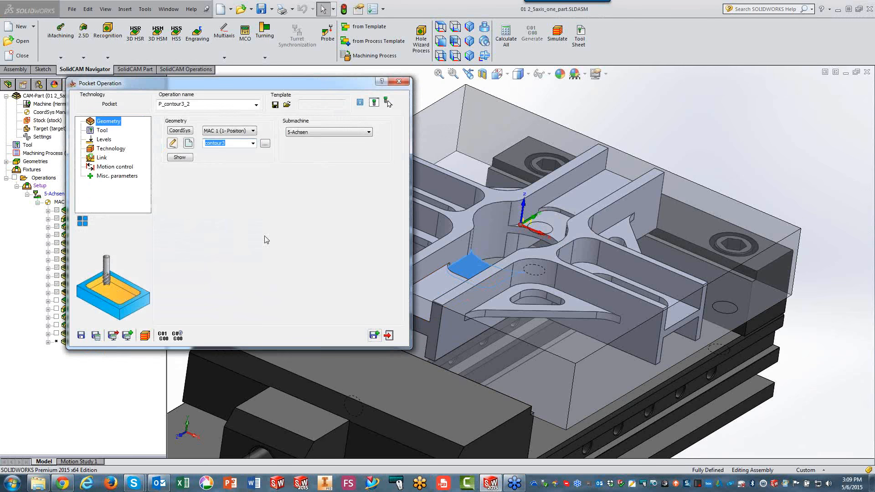
click(265, 144)
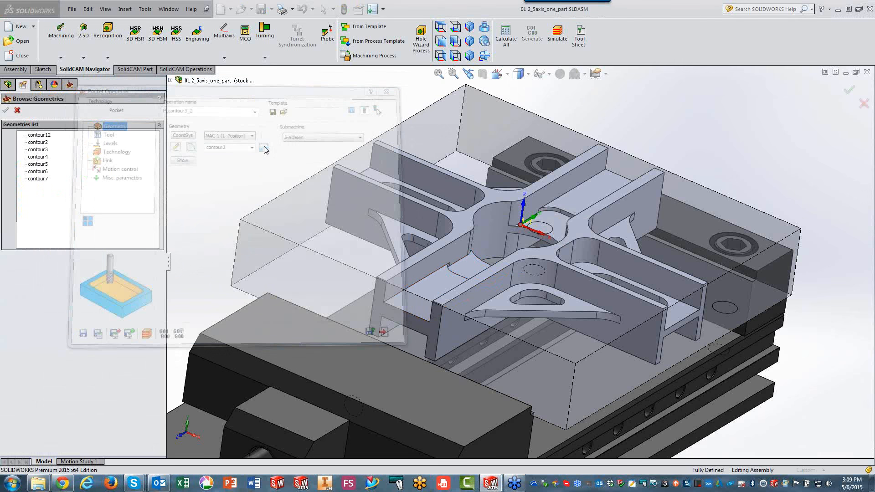
click(37, 143)
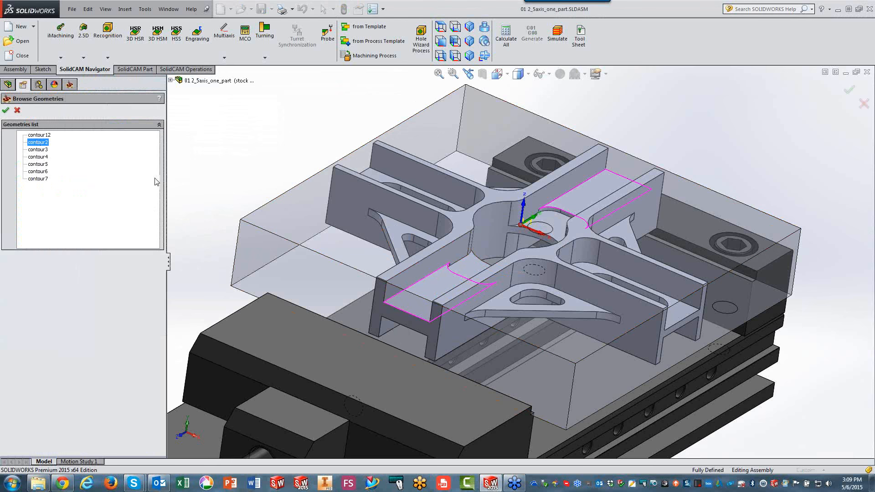
click(45, 136)
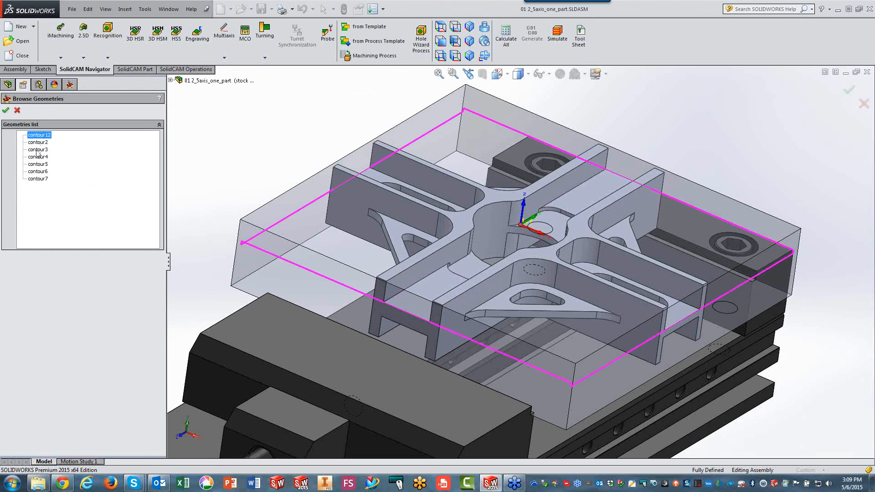
click(38, 150)
click(37, 158)
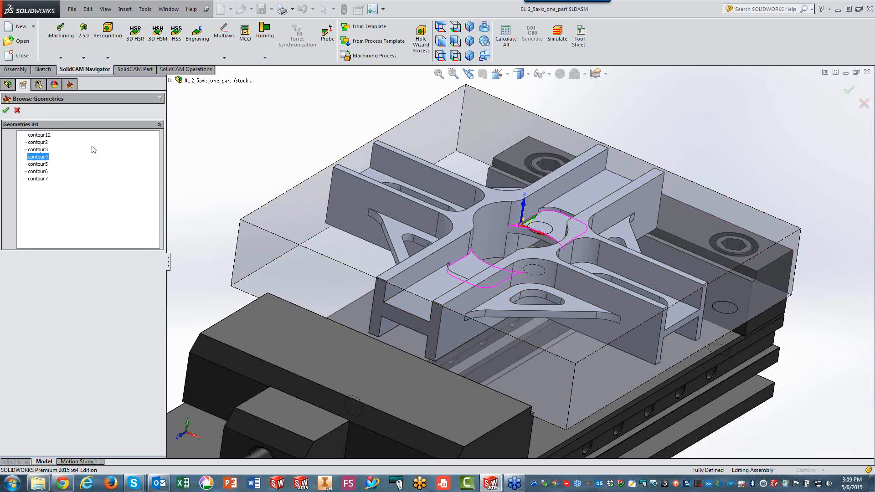
click(5, 110)
Display the contour4 geometry on the part, examine its two open chains around the central bore, and close the display.
click(179, 157)
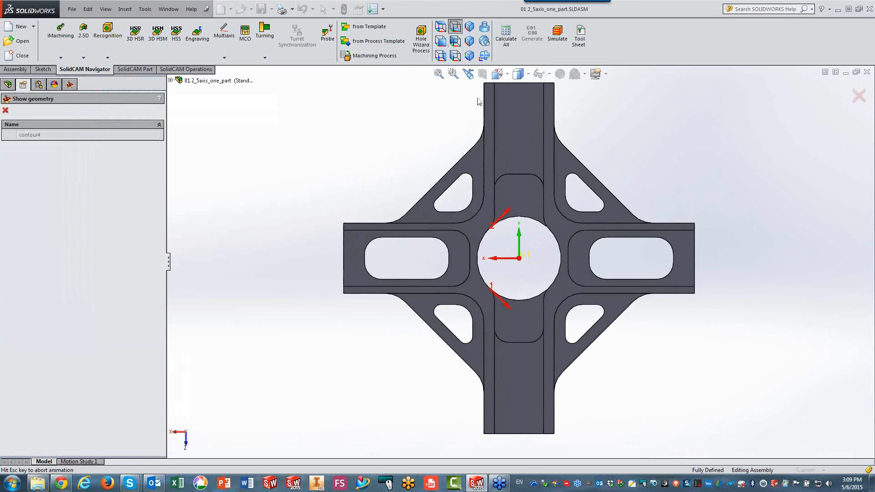
scroll(481, 253, down, 5)
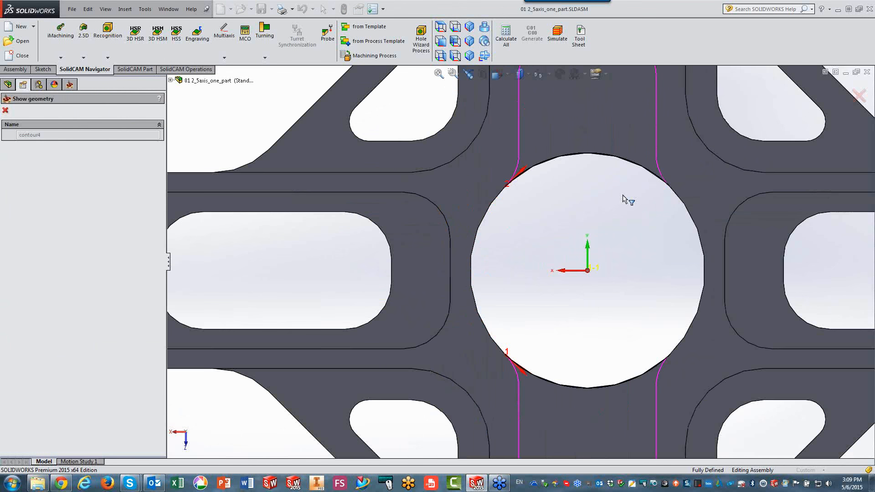
middle_drag(597, 332, 576, 256)
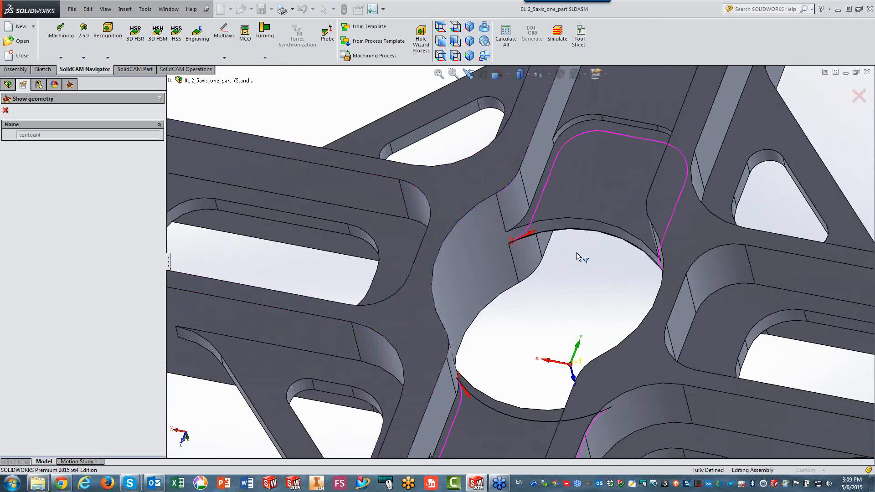
click(5, 111)
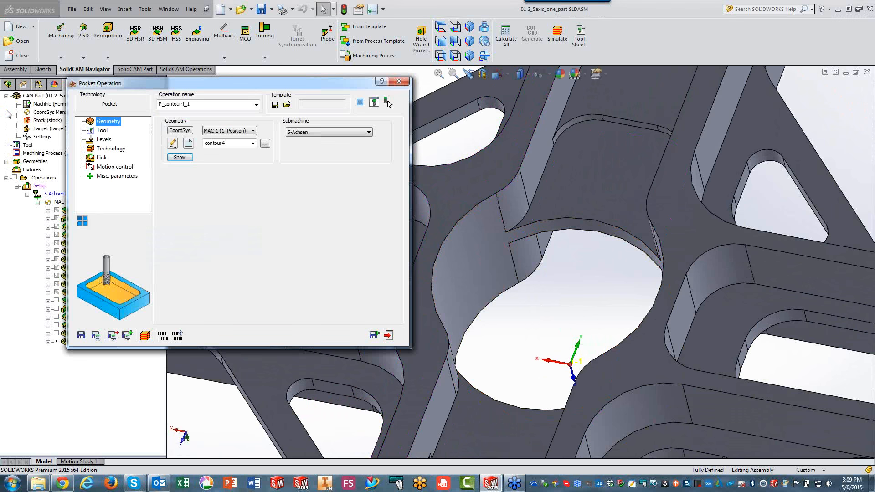
Try to take the contour4 pocket's depth from the recess floor face beside the central bore.
click(100, 132)
click(104, 139)
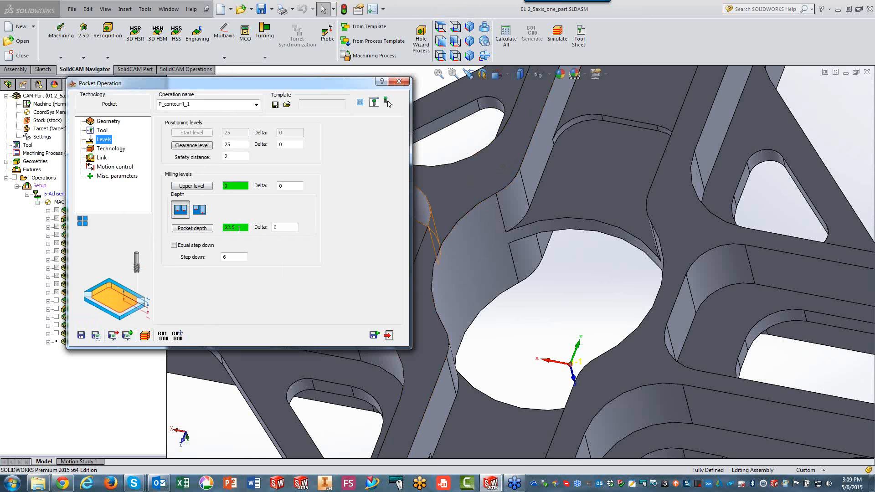
click(589, 181)
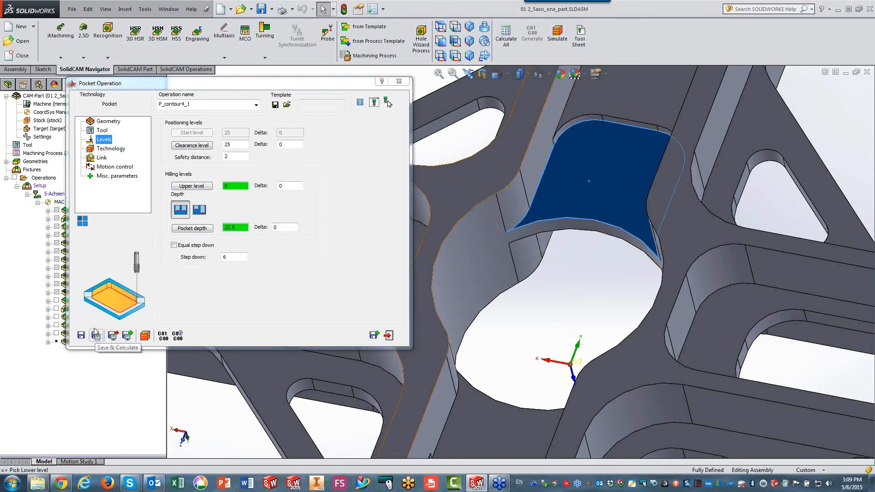
Enable the one-way profile strategy and the approach from outside for the open pocket.
click(109, 149)
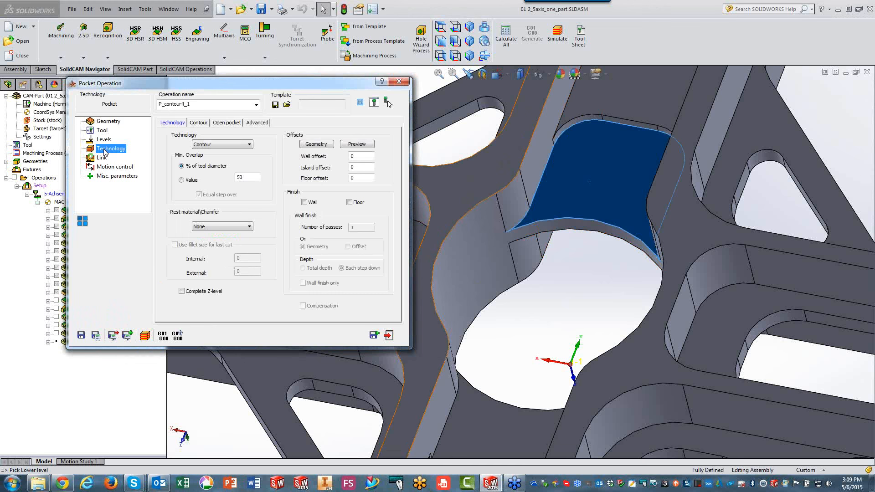
click(219, 123)
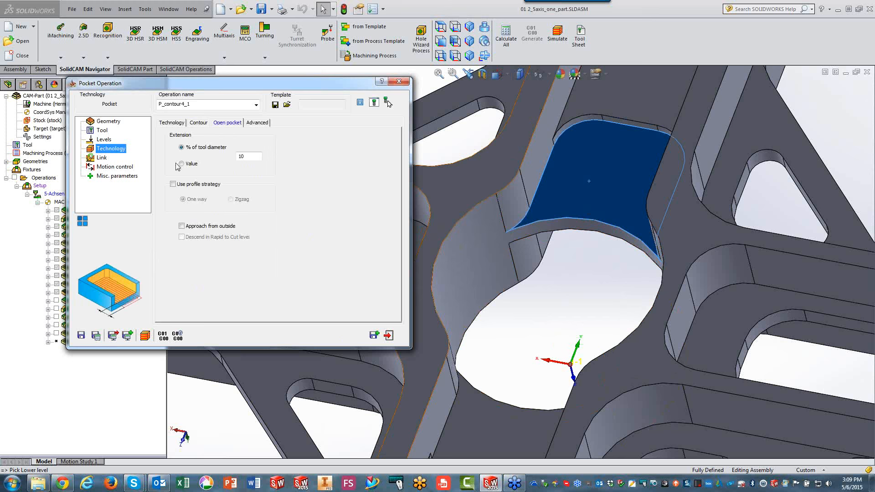
click(175, 185)
click(182, 226)
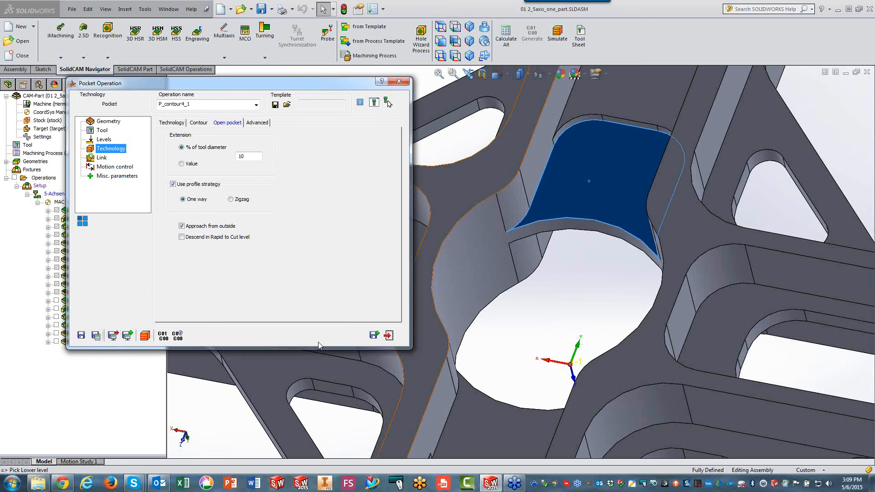
Simulate the contour4 pocket toolpath in Host CAD mode and close the simulation.
click(145, 336)
click(115, 194)
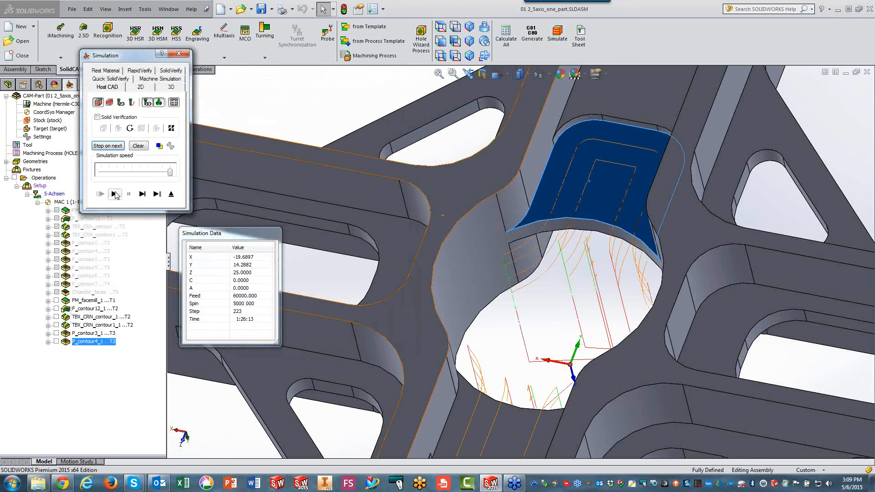
middle_drag(461, 263, 427, 272)
click(171, 194)
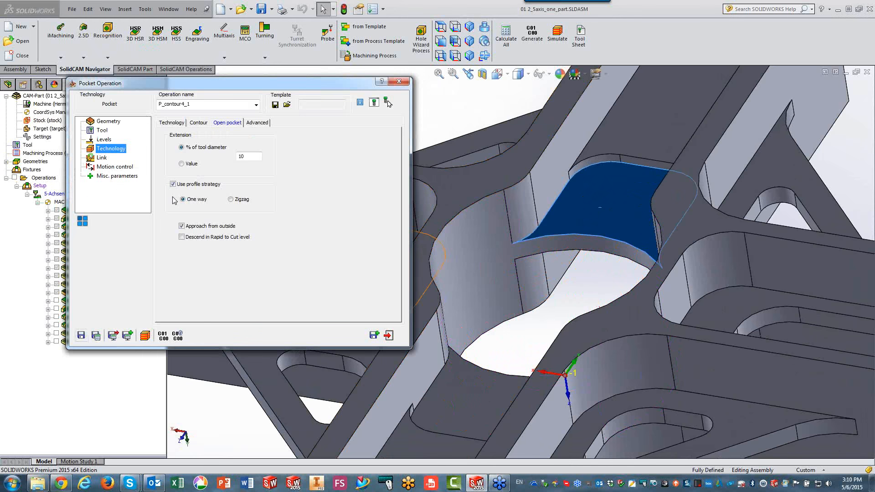
Try again to redefine the pocket depth by picking the recess floor face.
click(102, 140)
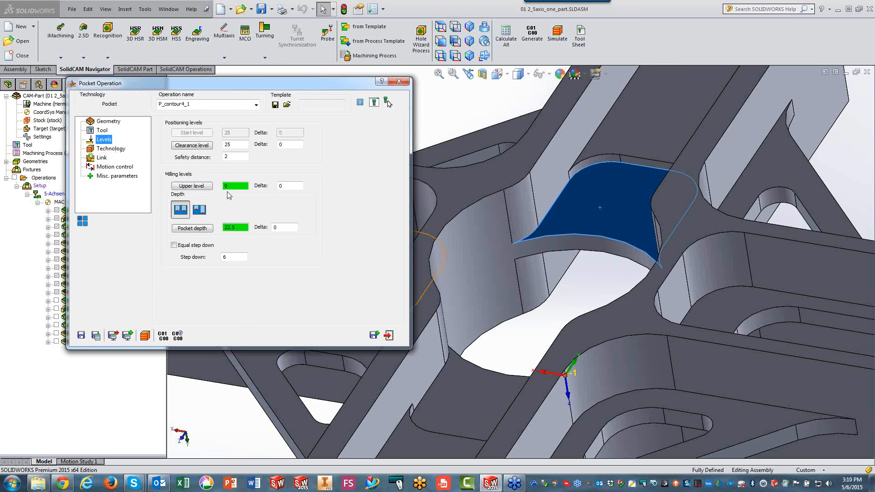
click(243, 228)
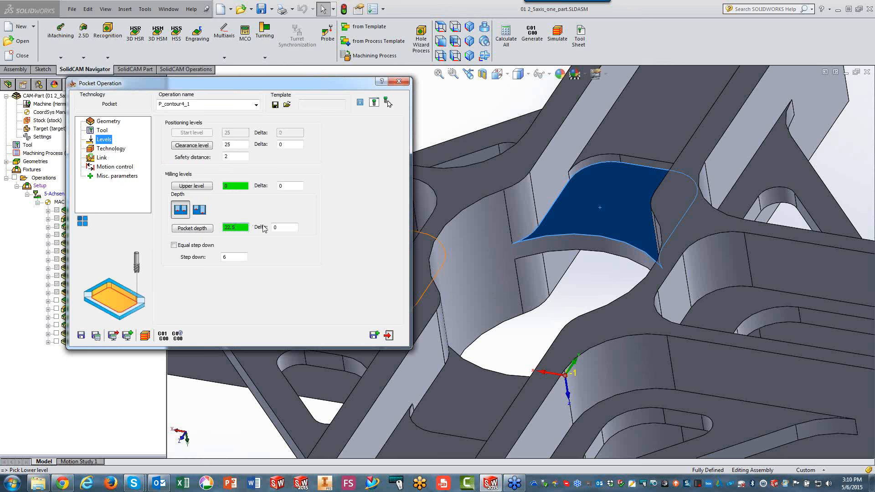
click(571, 208)
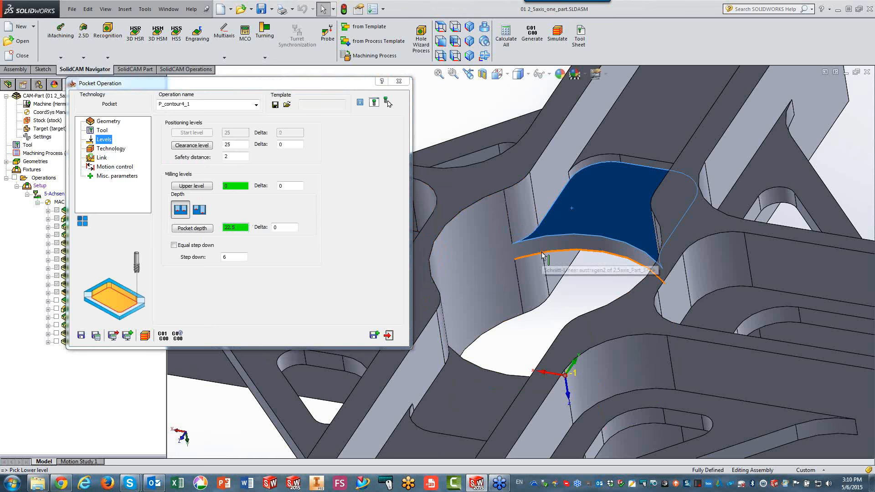
click(578, 207)
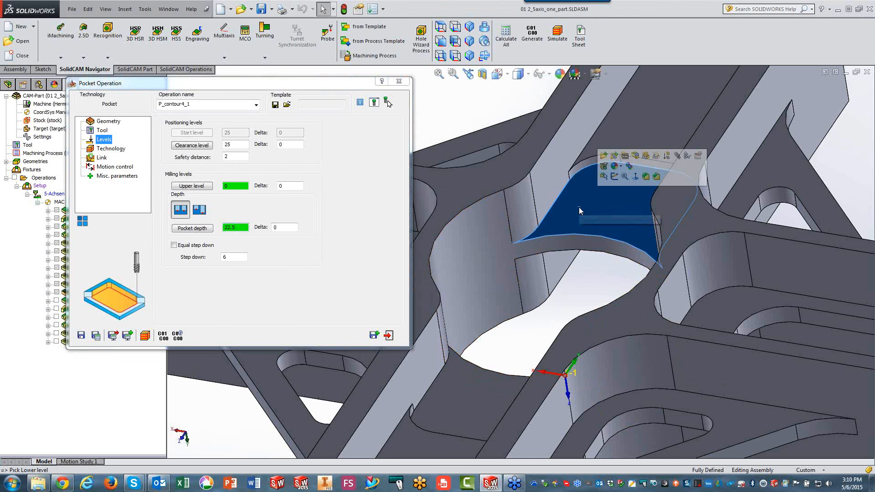
Recalculate the contour4 Pocket operation, replay its toolpath in Host CAD mode, inspect the cutting depth at the recesses, and exit the simulation.
click(96, 335)
click(145, 336)
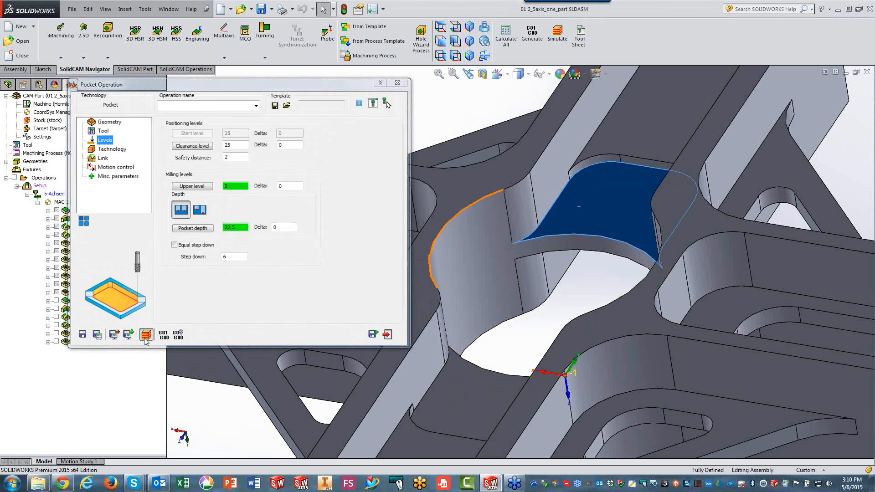
click(114, 194)
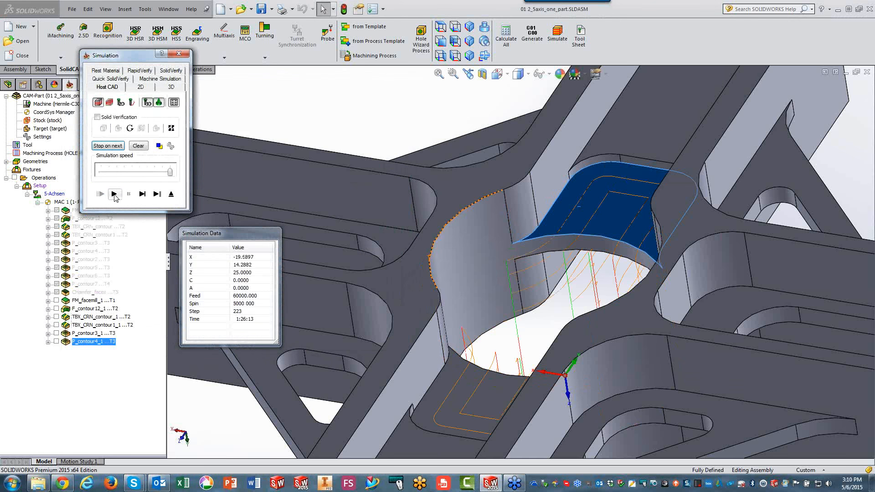
scroll(432, 271, down, 2)
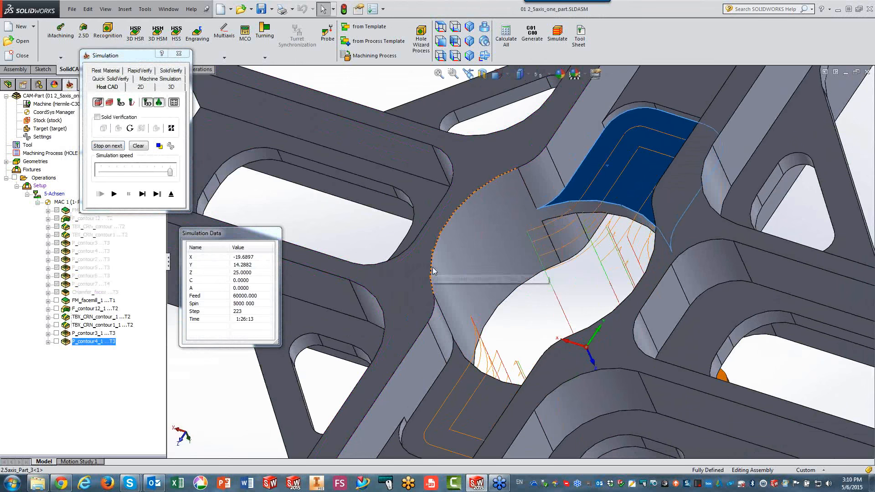
scroll(434, 271, up, 2)
middle_drag(460, 219, 492, 293)
middle_drag(484, 211, 470, 339)
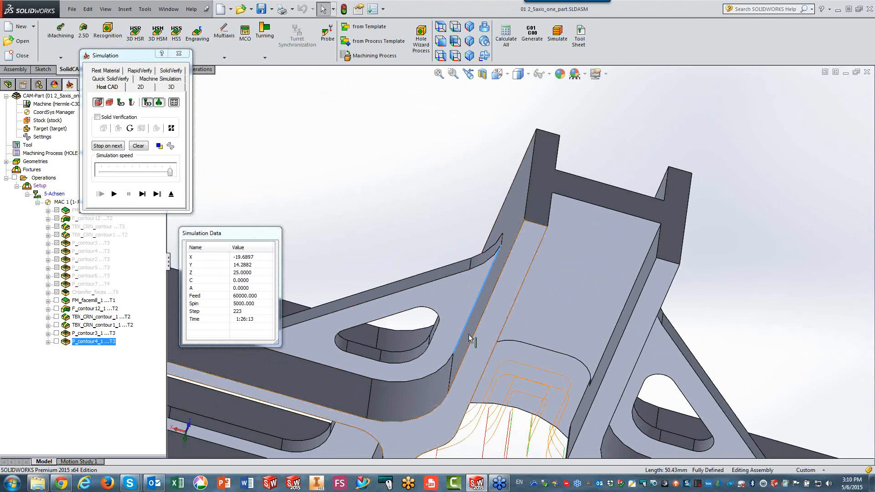
scroll(471, 339, up, 3)
click(469, 28)
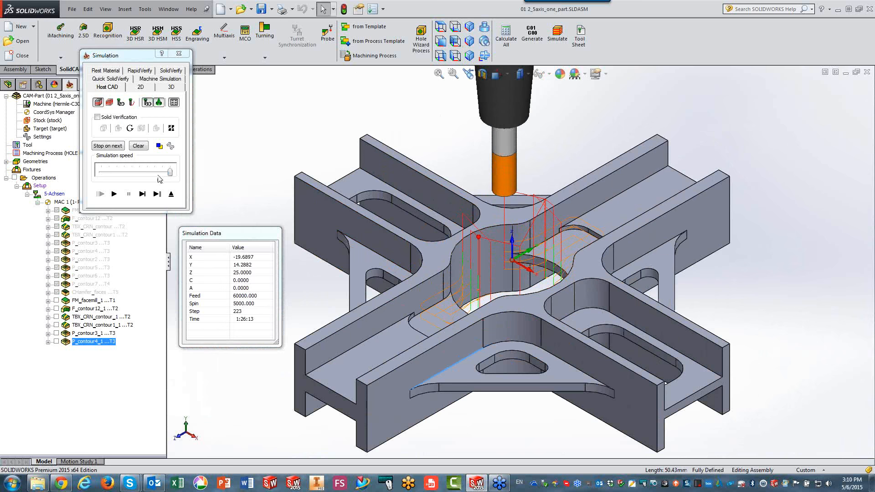
click(172, 195)
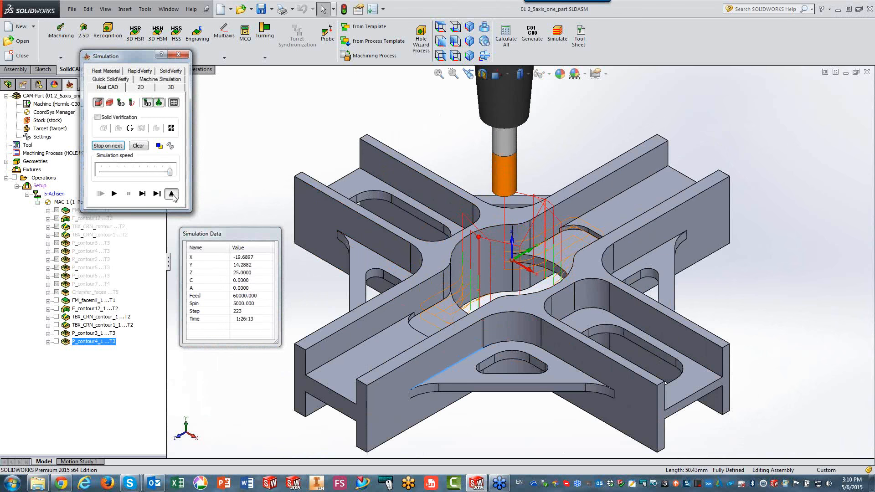
Set the pocket depth to 17.5 from the recess floor face, and save and calculate the operation.
click(192, 228)
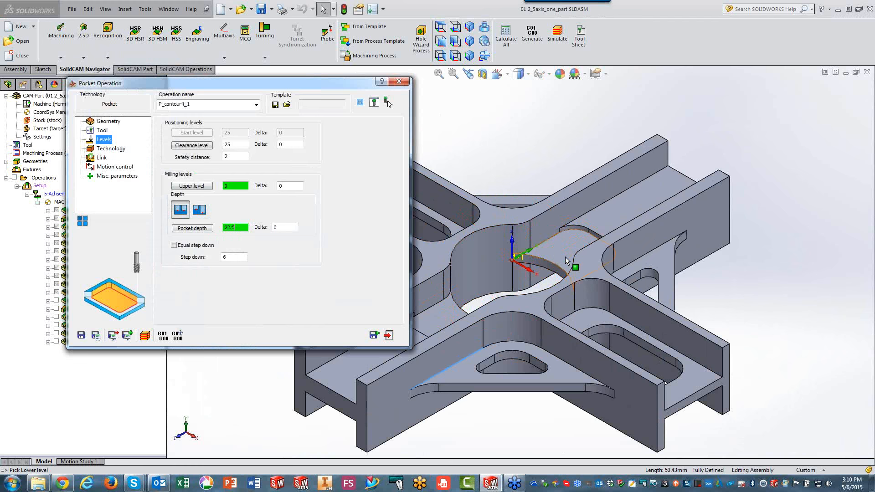
click(556, 248)
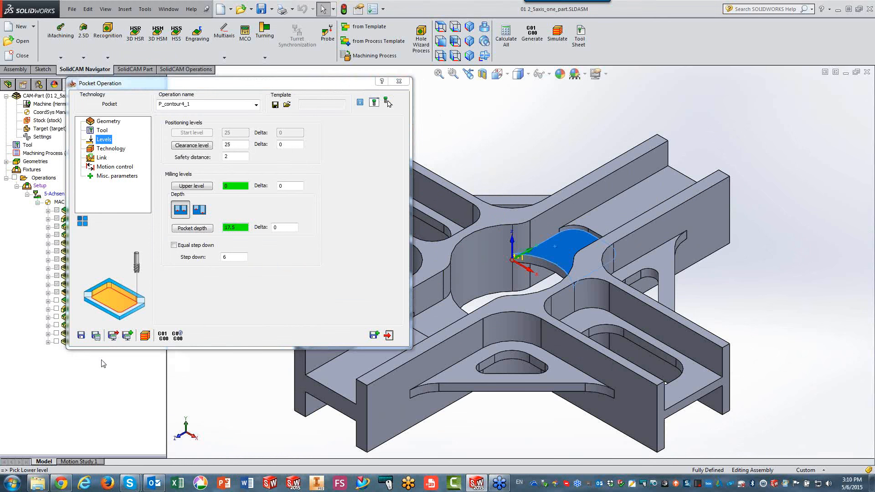
click(95, 335)
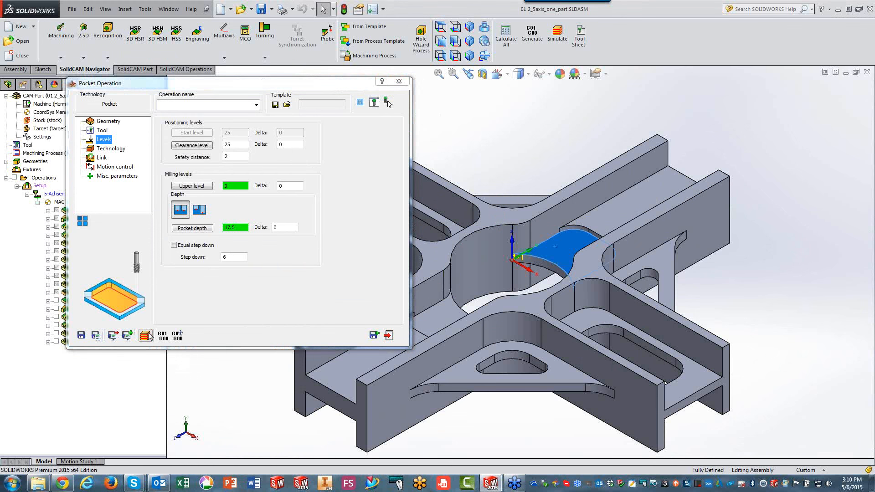
Simulate the contour4 toolpath at the new pocket depth in Host CAD mode and exit the simulation.
click(145, 336)
click(114, 194)
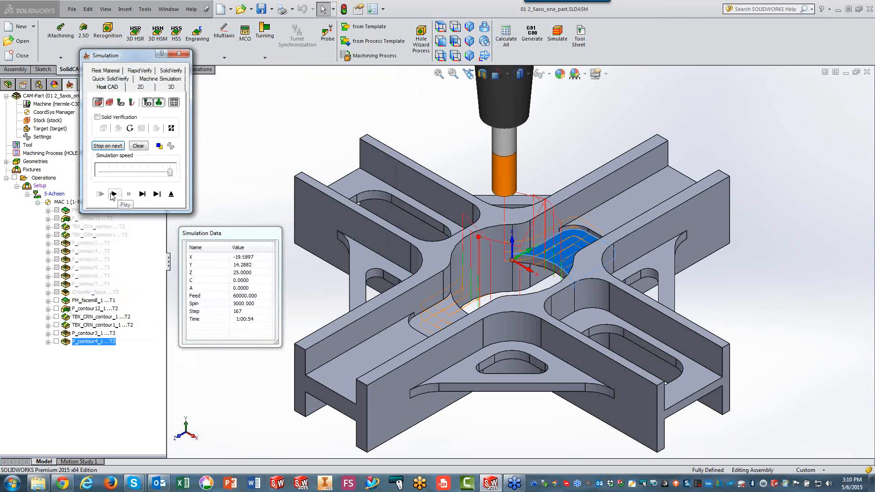
click(171, 194)
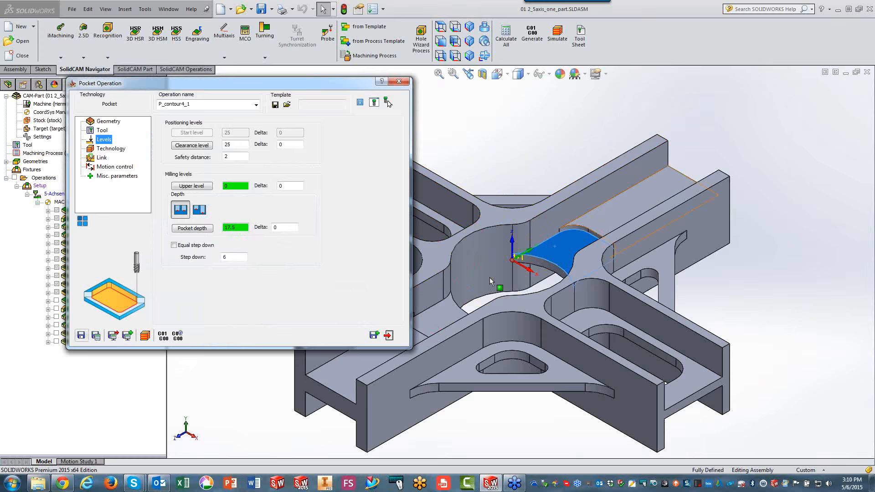
Save and copy the contour4 Pocket operation and assign the contour2 geometry to the copy, keeping the 12 mm end mill.
click(374, 336)
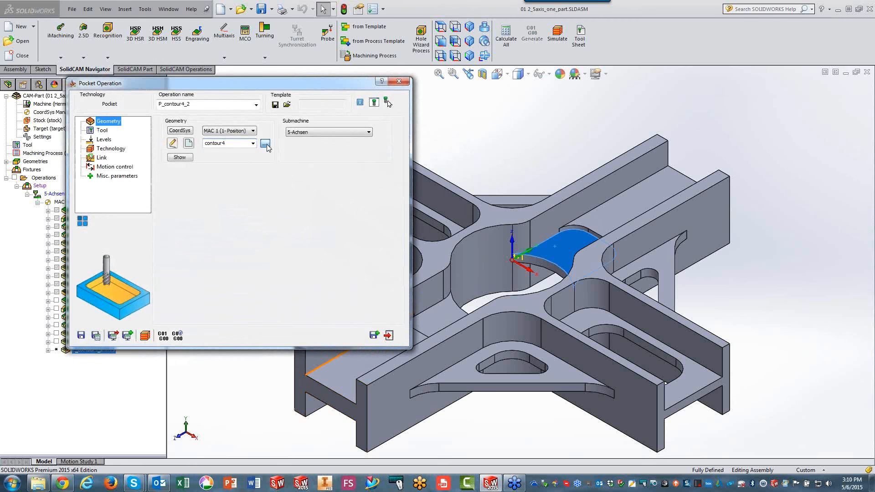
click(264, 144)
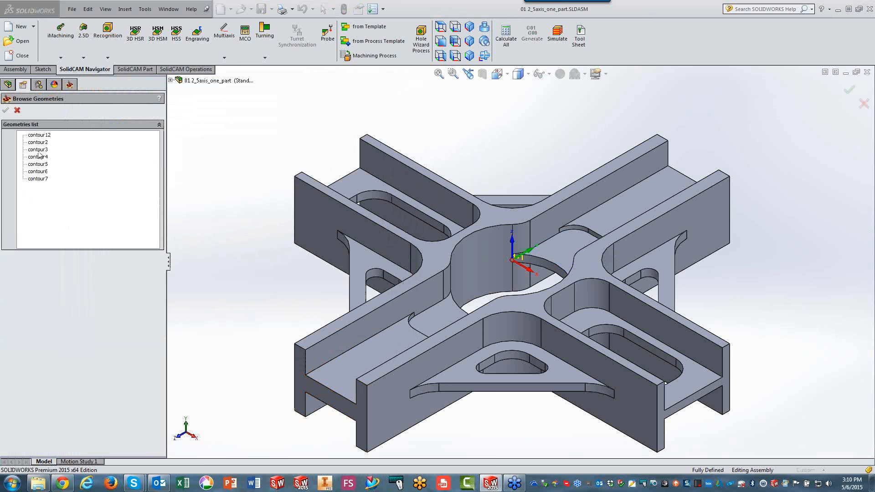
click(38, 142)
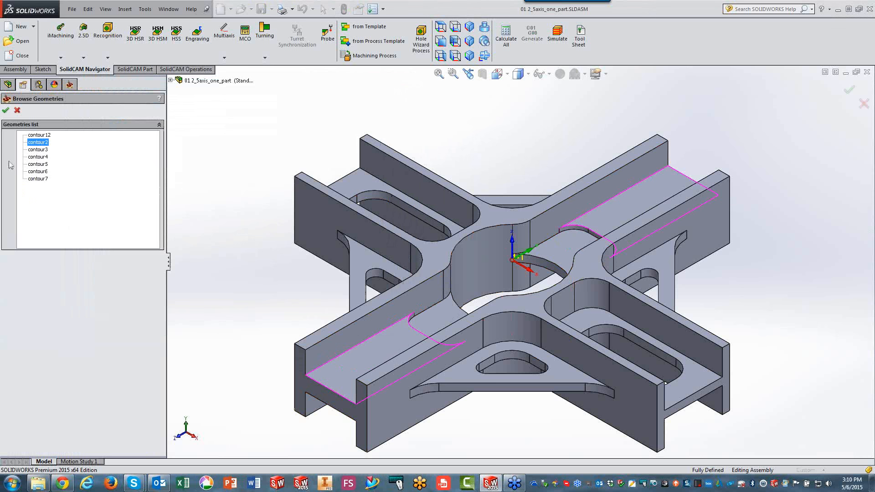
click(6, 111)
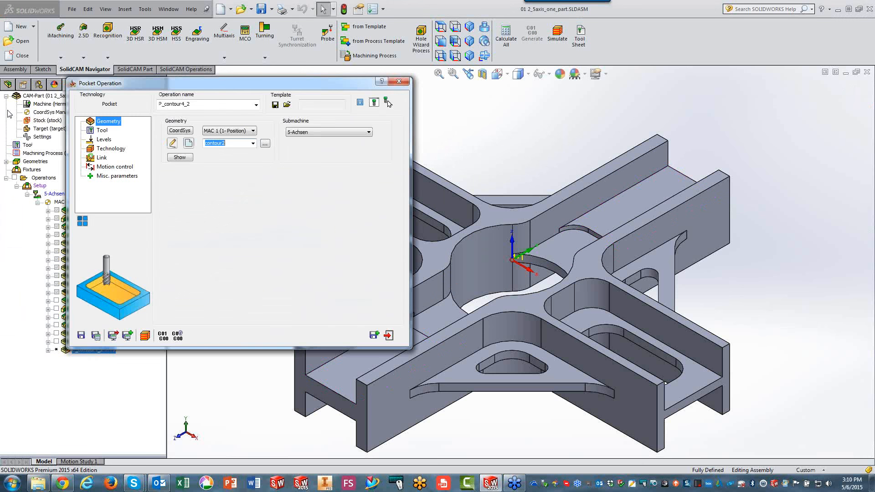
click(101, 131)
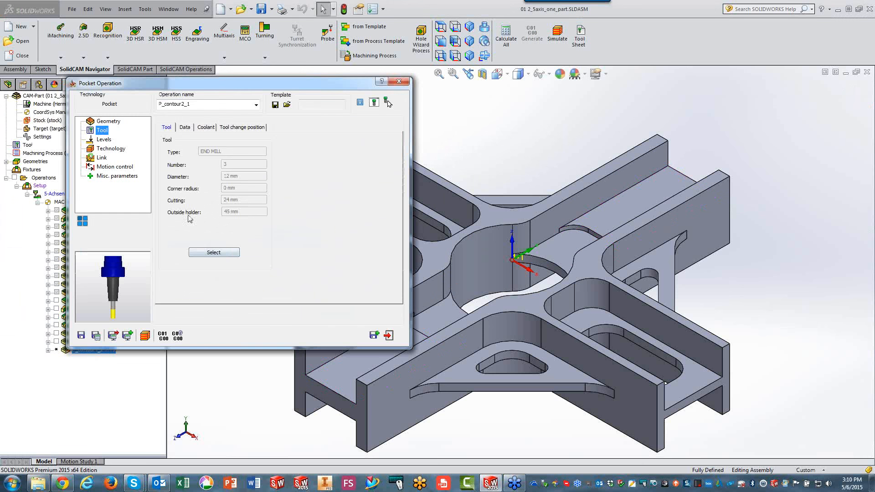
Set the contour2 pocket depth to 15 from the arm's channel floor face and review the technology settings.
click(104, 140)
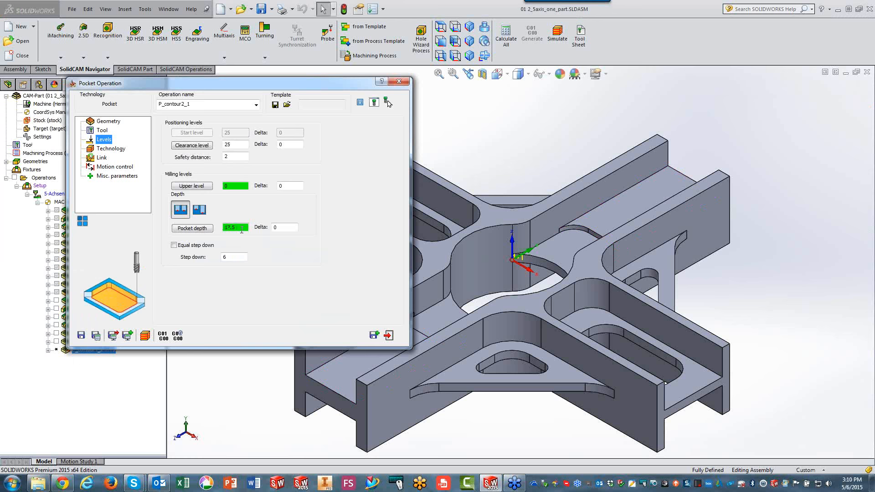
click(340, 370)
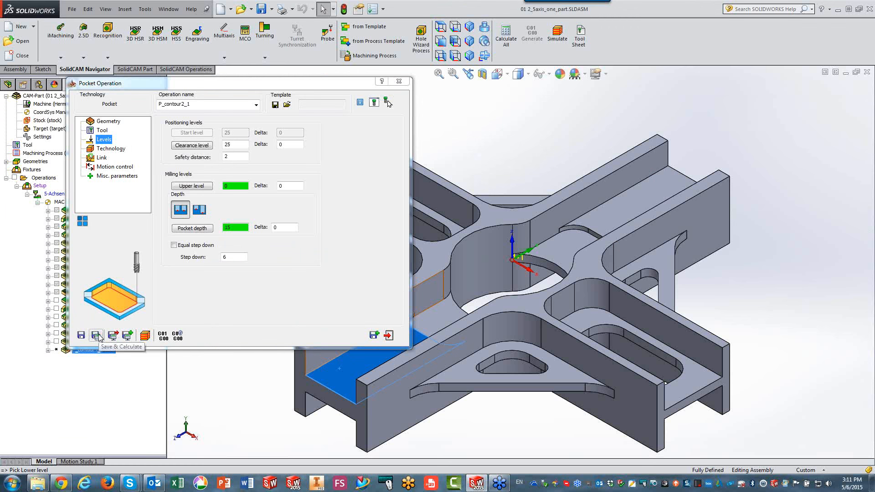
click(111, 148)
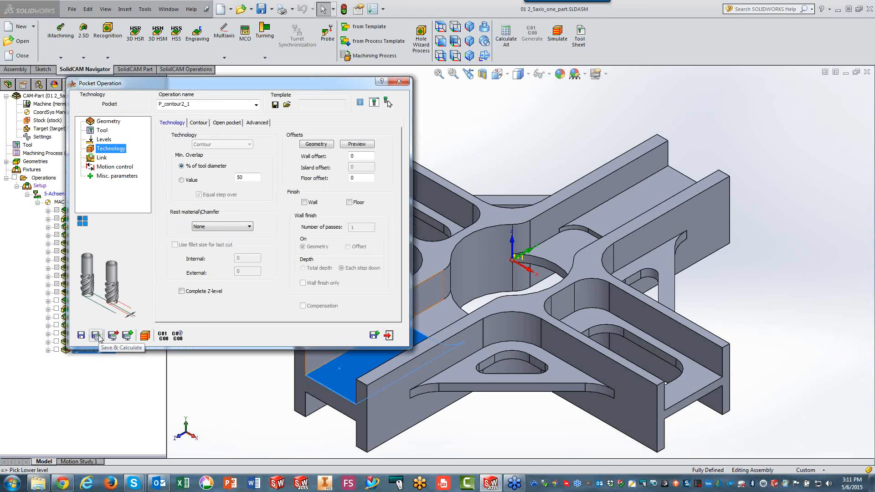
Calculate the contour2 Pocket operation, simulate its toolpath in Host CAD mode, and exit the simulation.
click(122, 337)
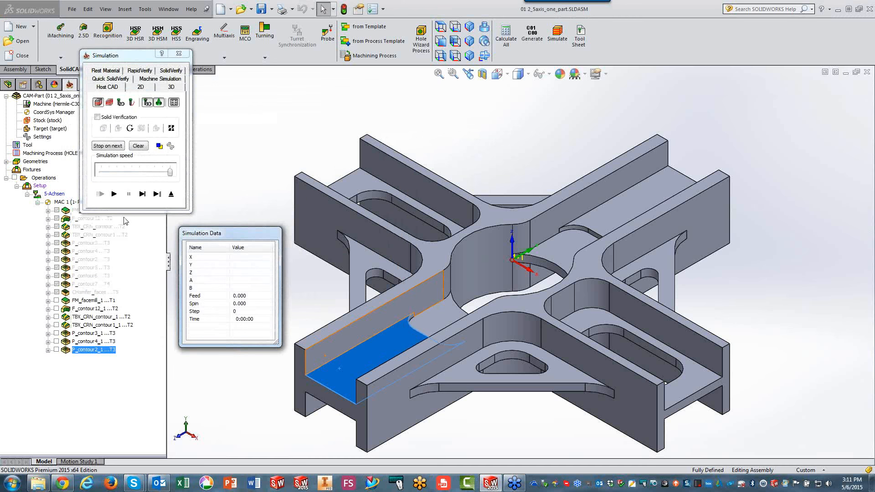
click(115, 194)
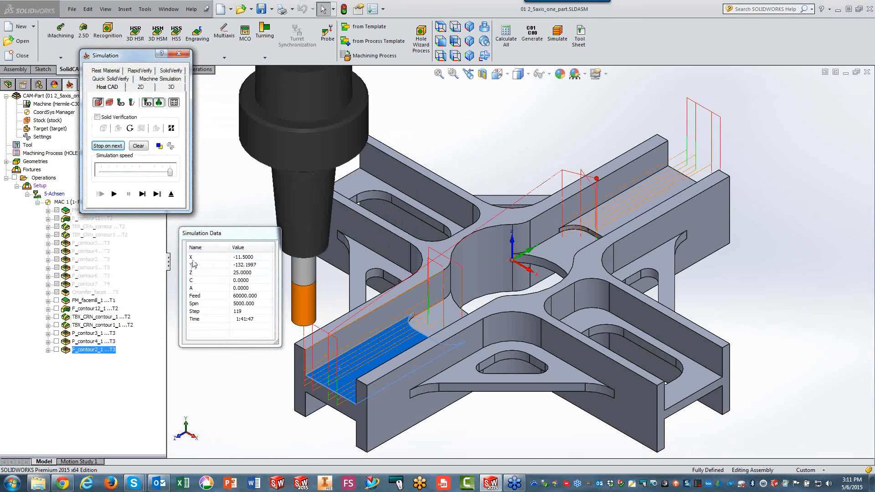
click(172, 193)
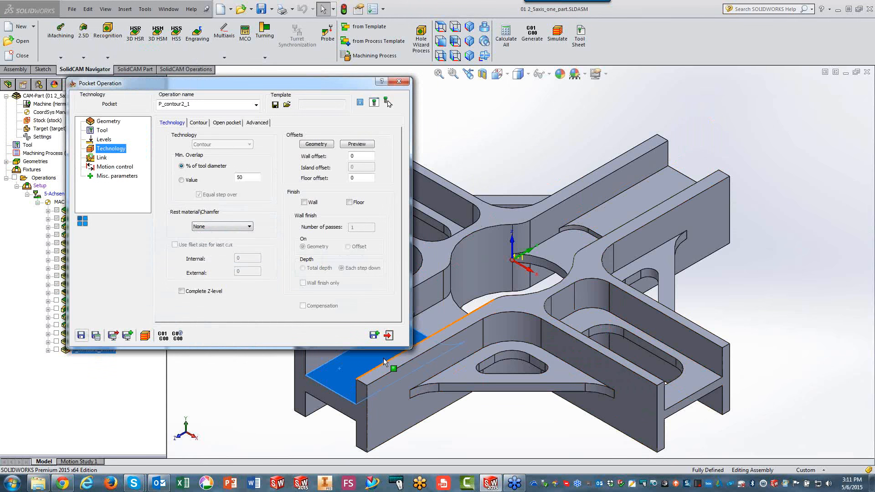
Save and copy the contour2 Pocket operation, assign the contour5 geometry to the copy, and preview its chains on the model.
click(375, 336)
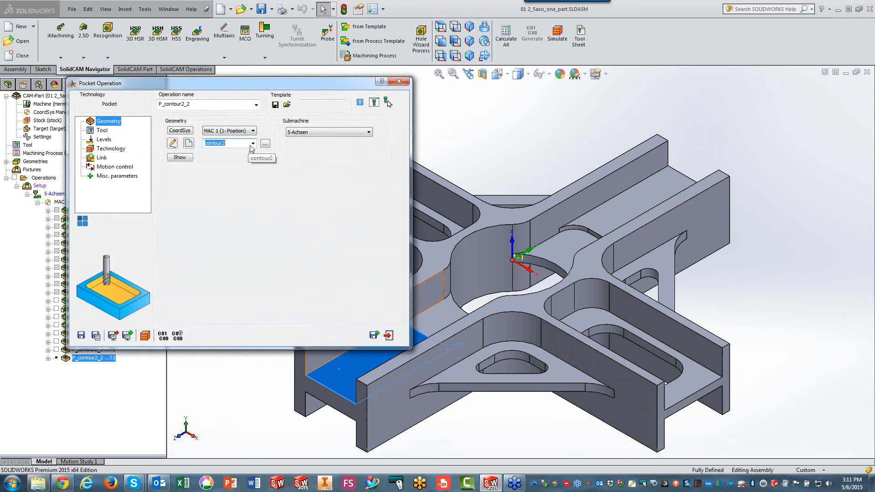
click(265, 143)
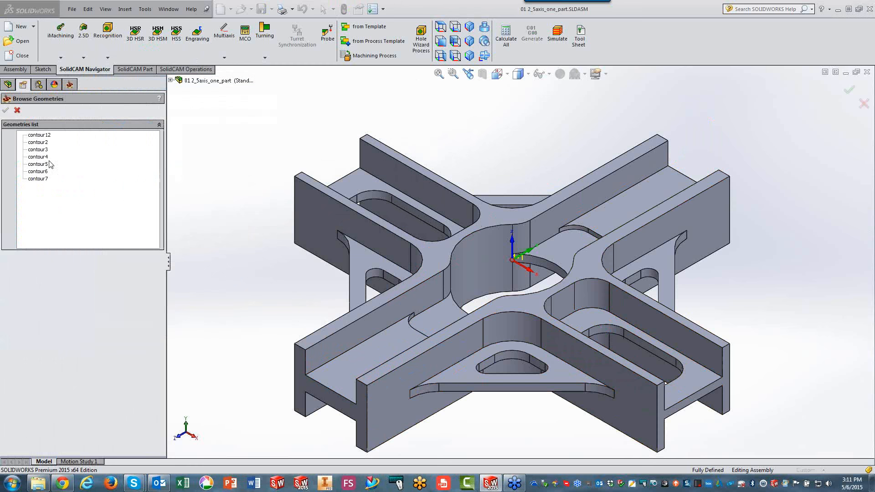
click(42, 165)
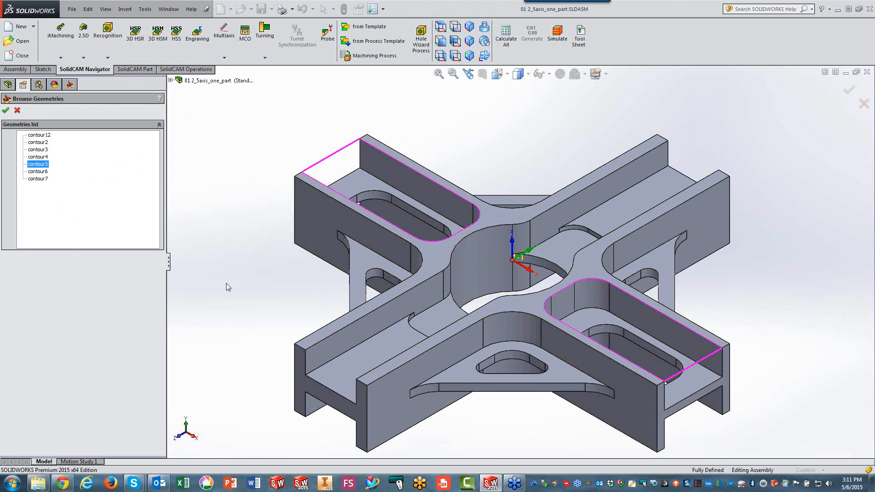
click(6, 111)
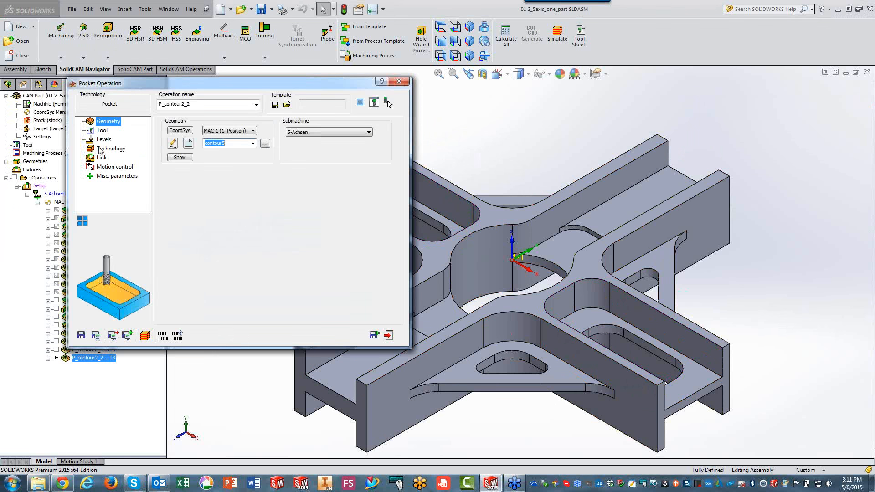
click(177, 159)
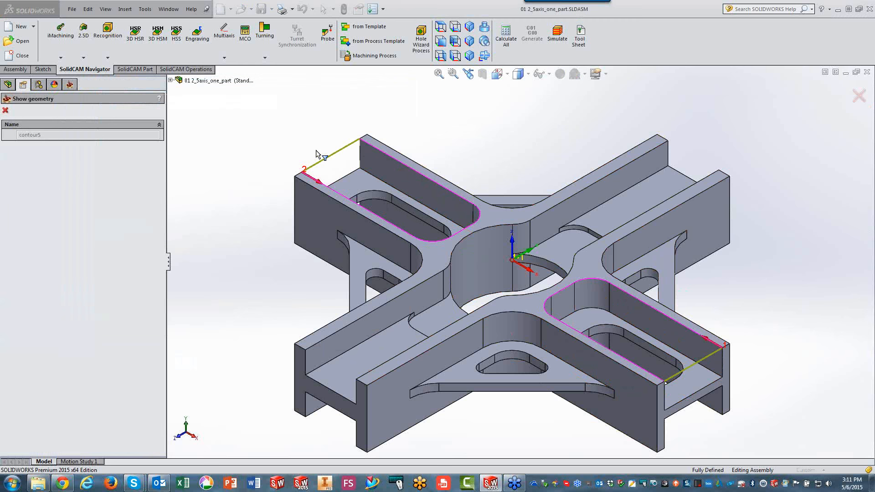
click(6, 111)
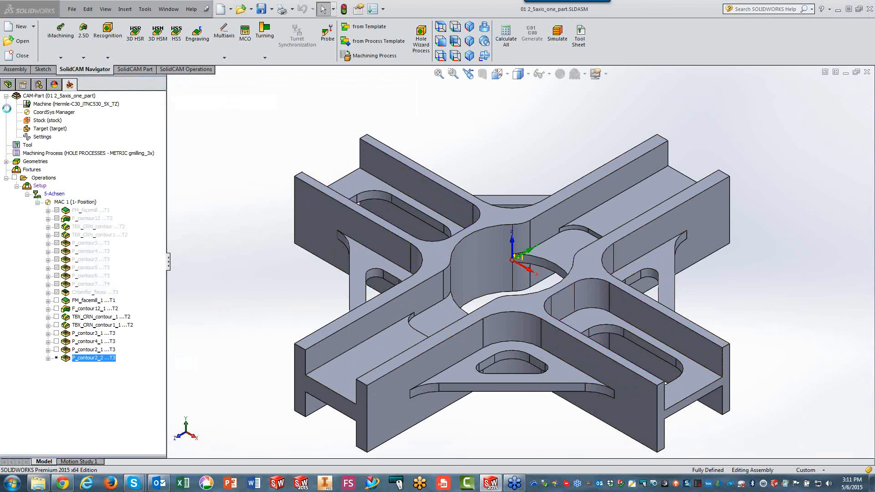
Set the contour5 pocket depth to 17.5 from the floor face around the slot, and save and calculate the operation.
click(104, 140)
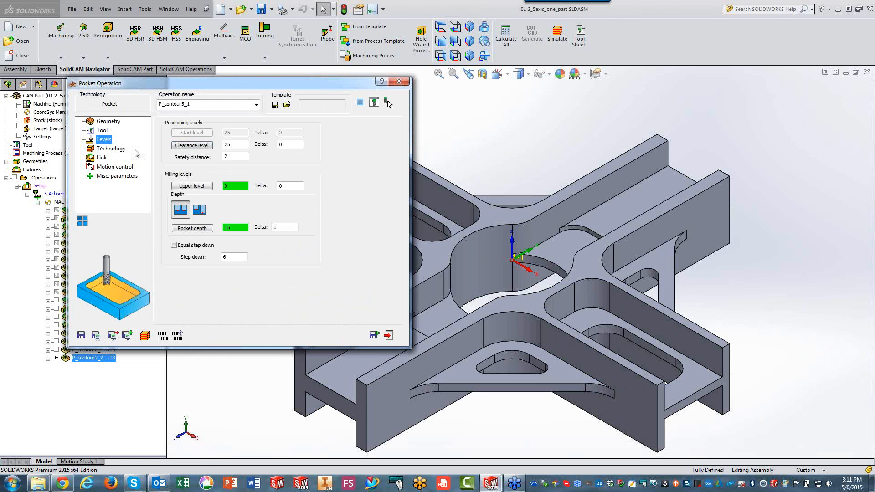
click(700, 380)
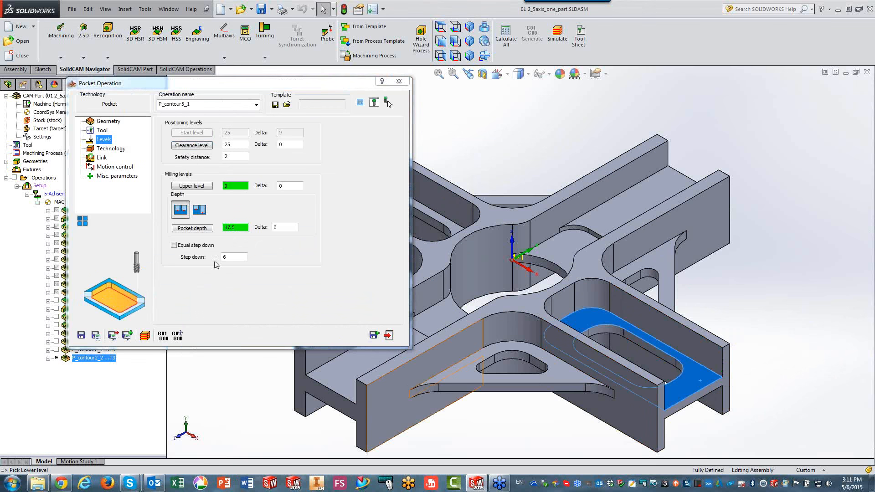
click(98, 335)
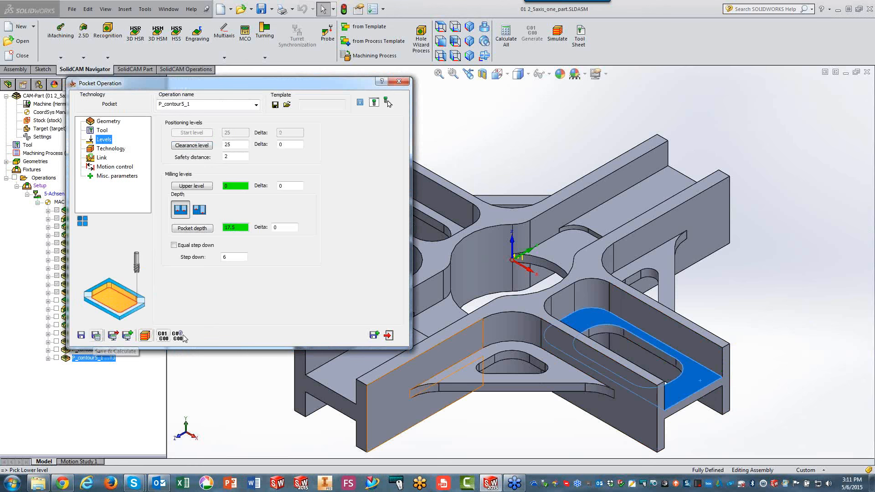
Simulate the contour5 Pocket toolpath in Host CAD mode and exit the simulation.
click(145, 335)
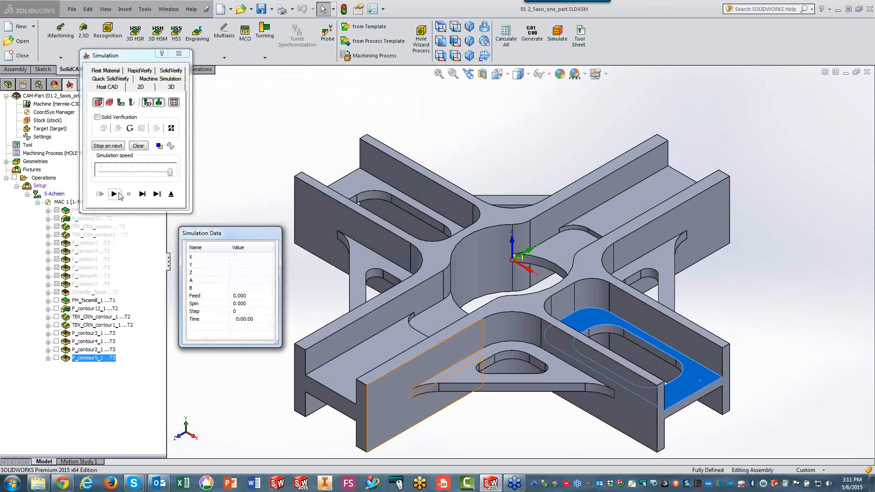
click(114, 194)
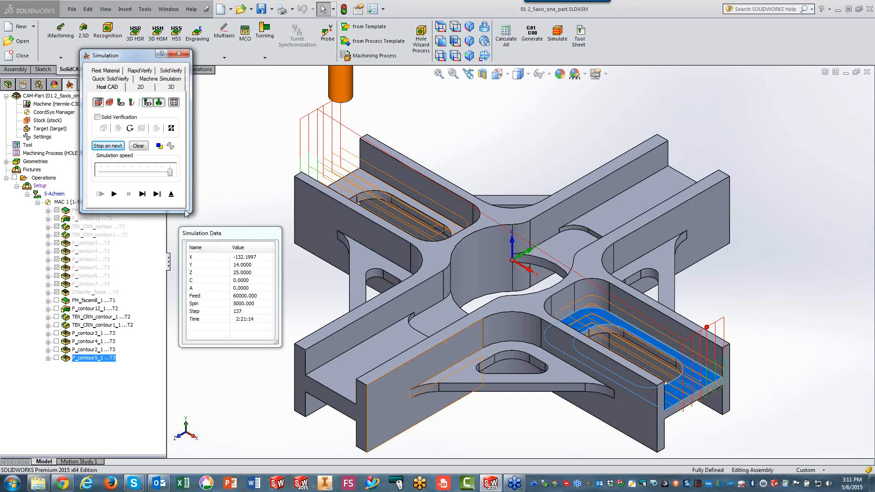
click(171, 193)
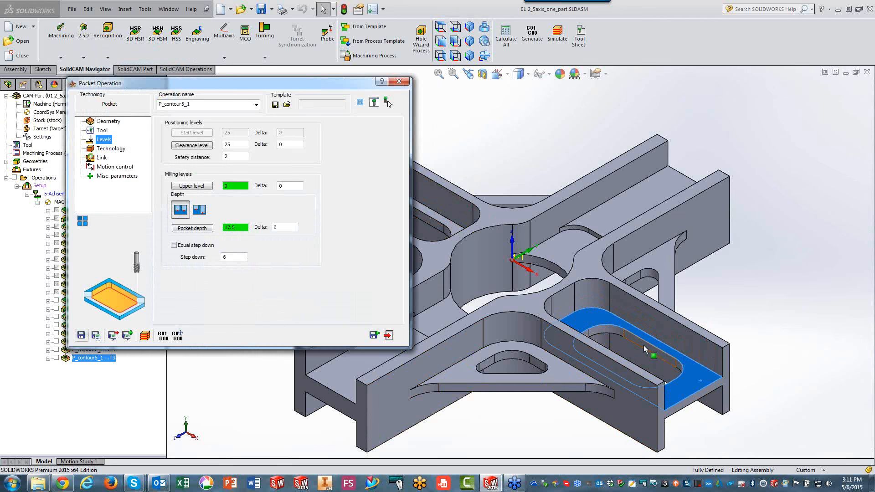
Save and copy the contour5 Pocket operation and assign the contour6 slot geometry to the copy.
click(373, 335)
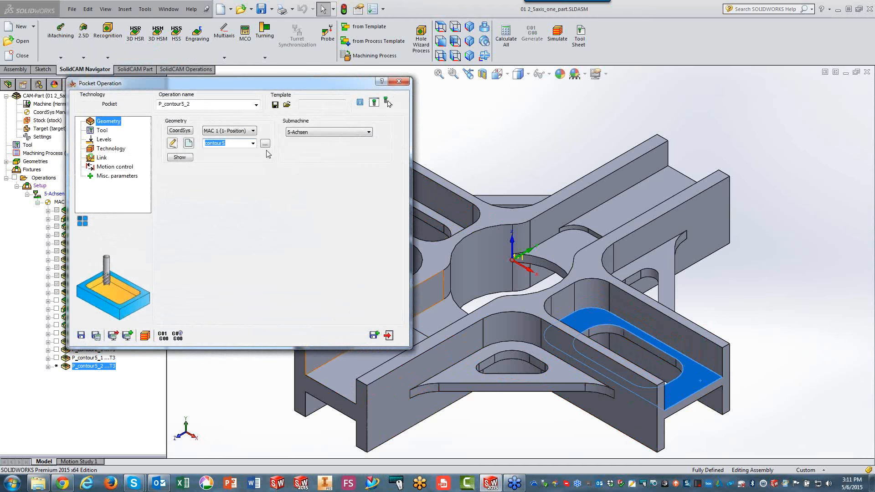
click(264, 145)
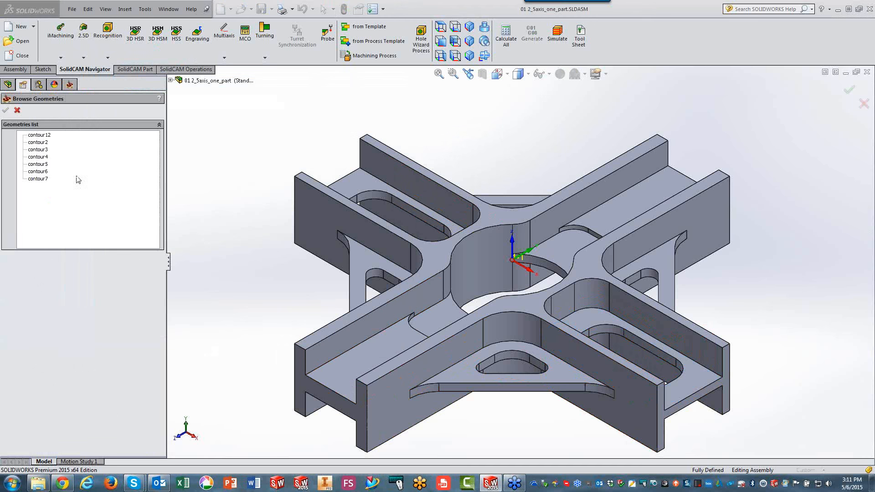
click(38, 178)
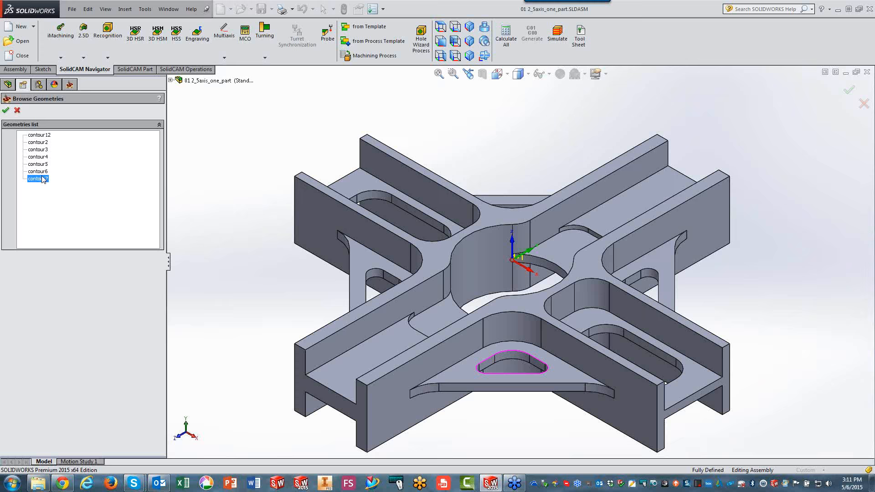
click(43, 172)
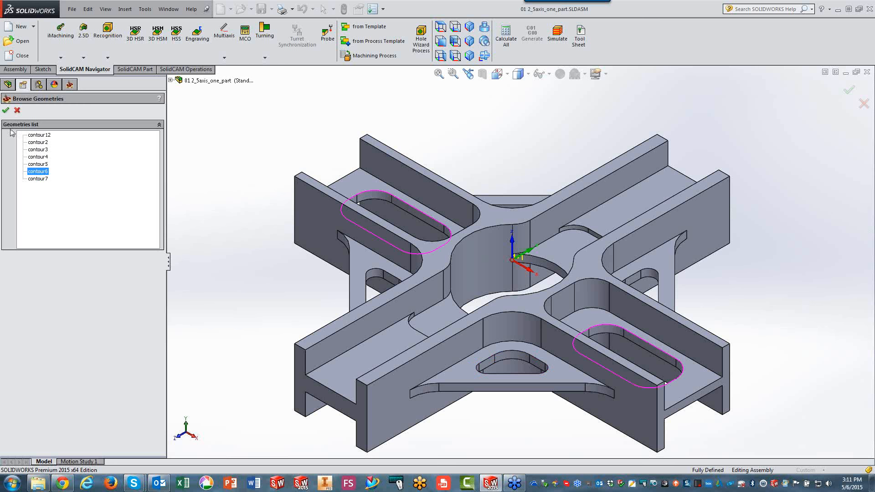
click(6, 110)
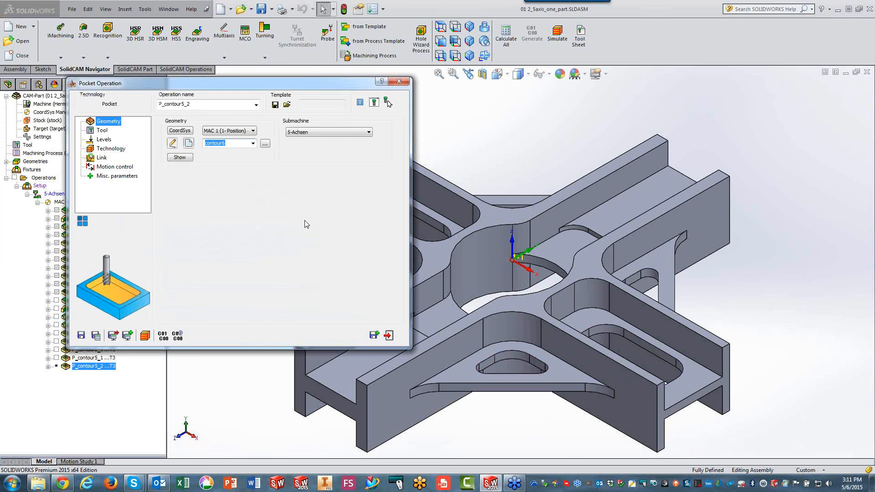
Check the contour6 operation's tool and set its upper level to -17.5 from the floor face around the slot.
click(102, 130)
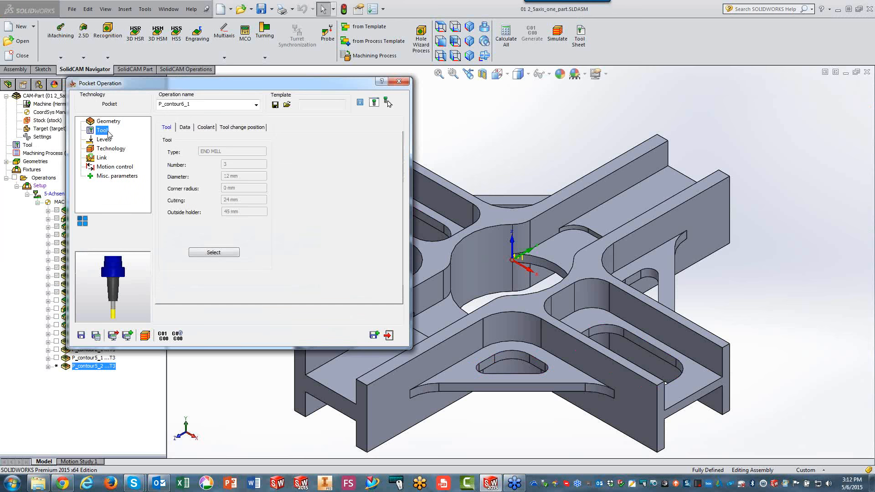
click(104, 140)
click(200, 185)
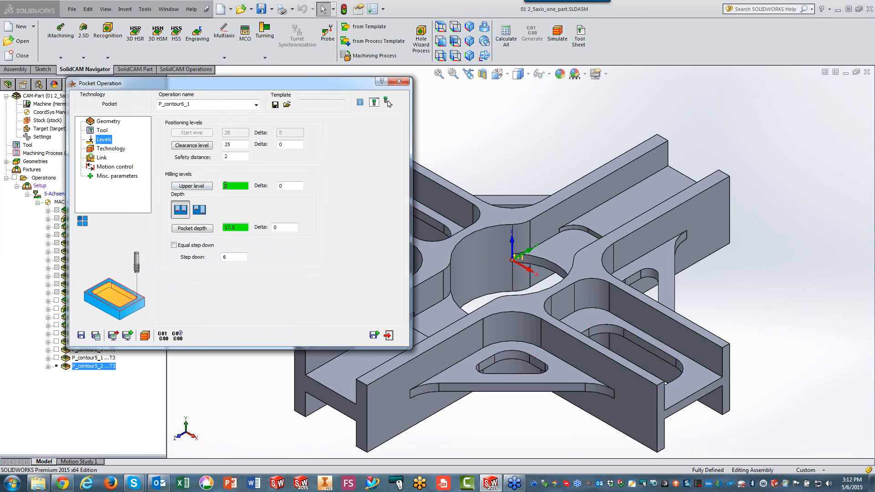
click(592, 322)
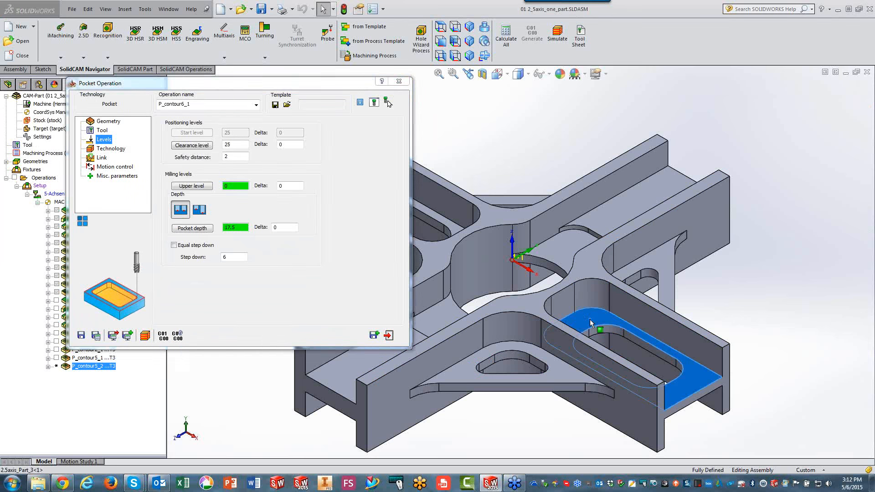
Set the contour6 pocket depth to 5 by picking inside the slot, and save and calculate the operation.
click(191, 228)
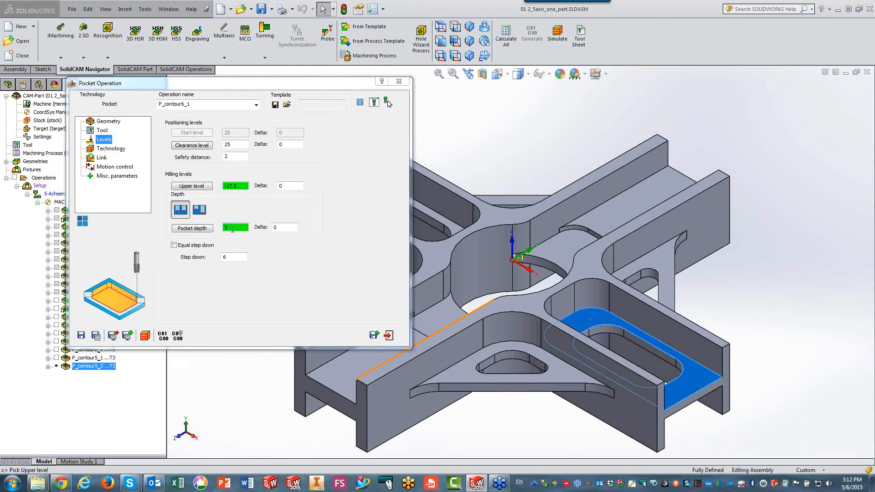
click(622, 339)
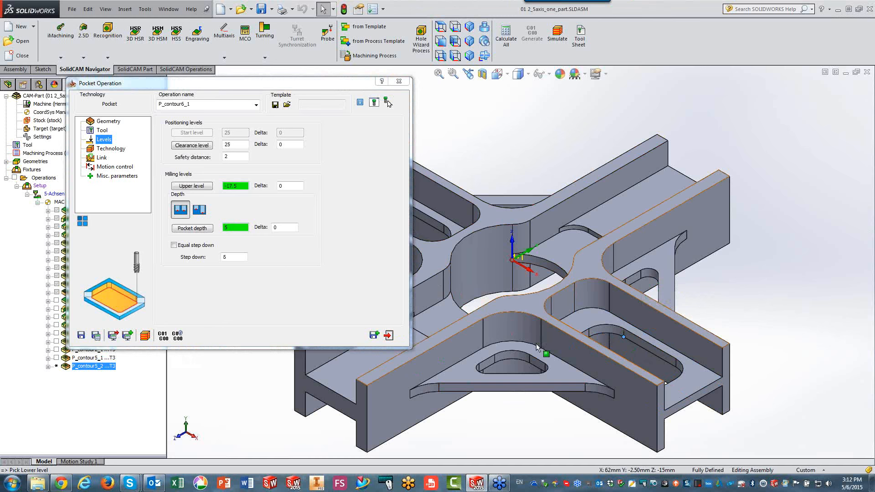
click(111, 149)
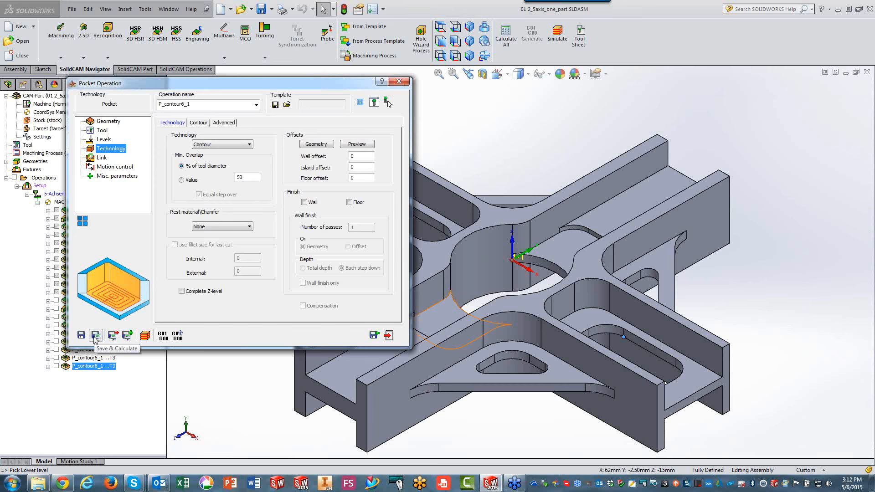
click(95, 337)
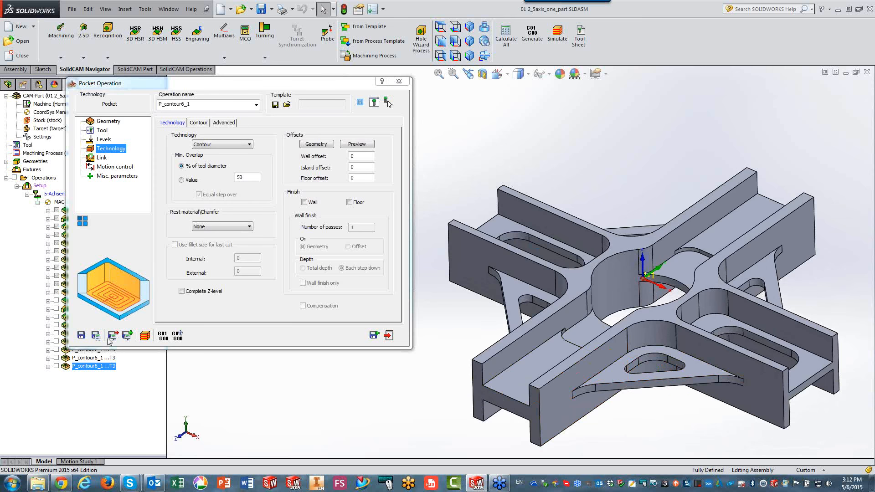
Save and copy the contour6 Pocket operation and assign the contour7 triangular pocket geometry to the copy.
click(373, 336)
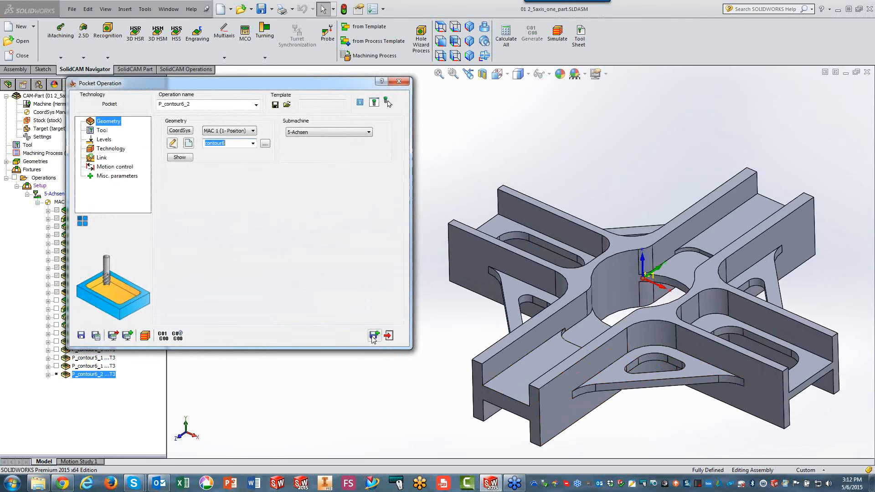
click(265, 144)
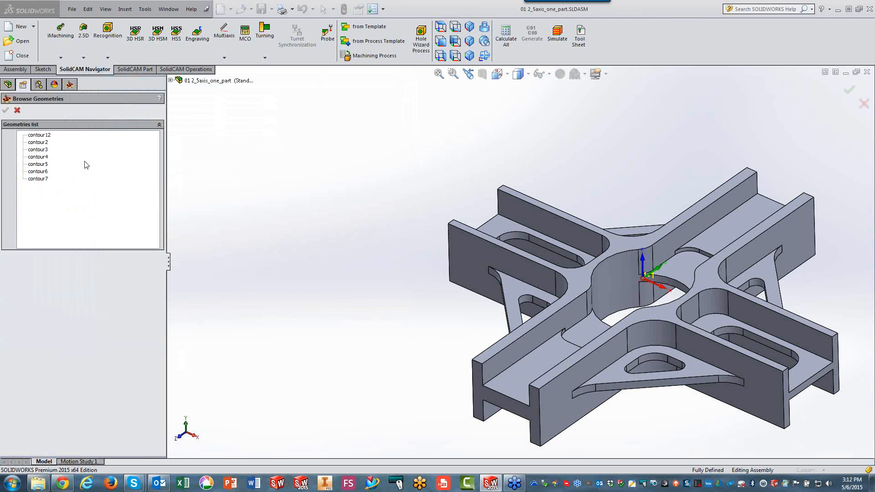
click(44, 179)
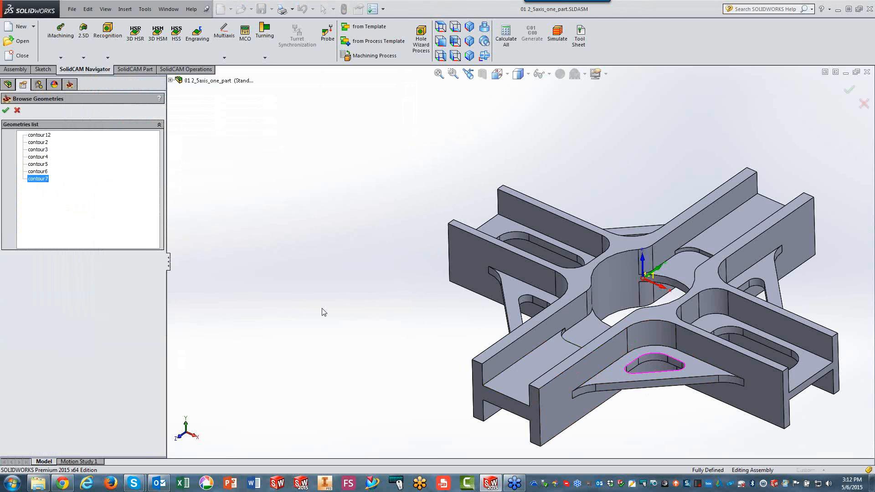
click(5, 110)
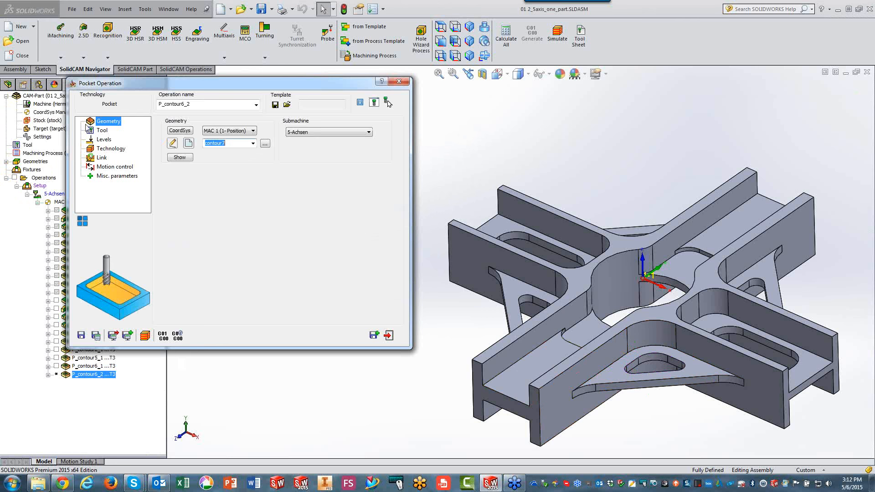
Assign tool 4, the 6 mm end mill, to the contour7 Pocket operation.
click(102, 130)
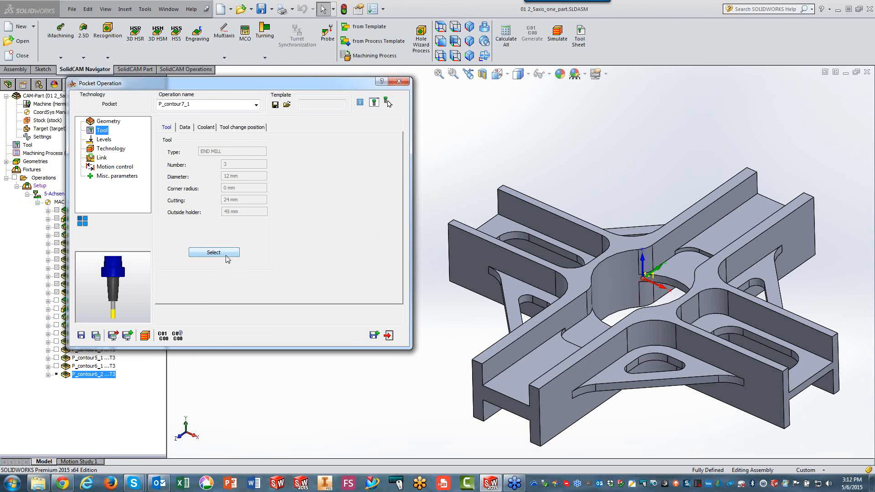
click(227, 254)
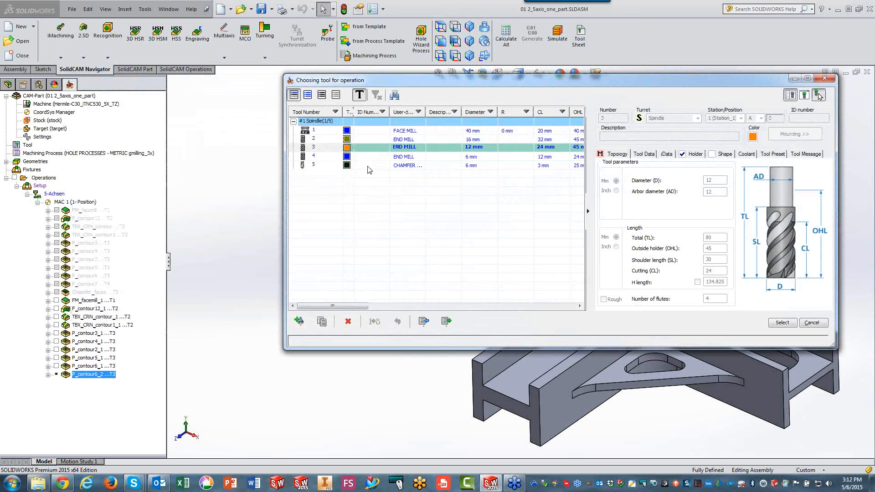
click(450, 158)
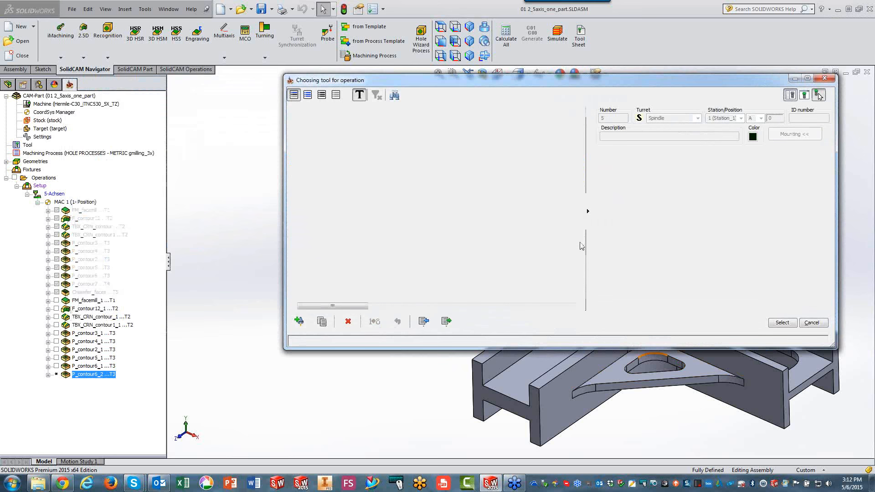
click(781, 322)
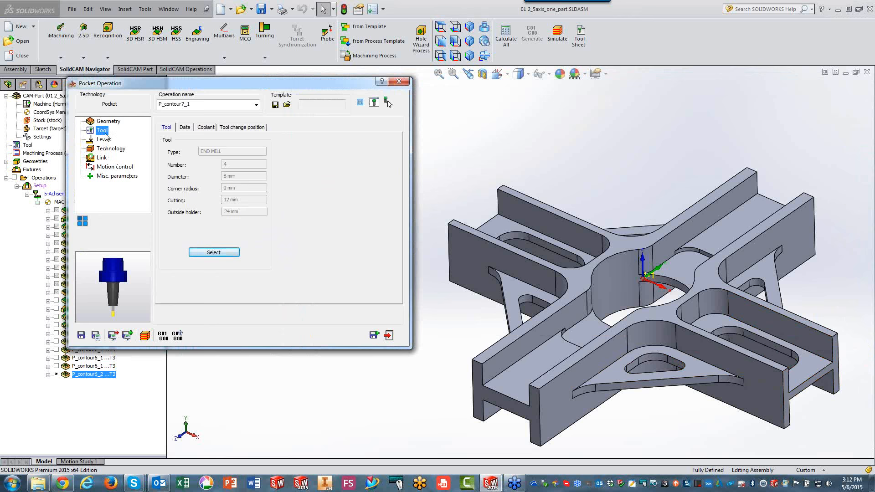
Set contour7's upper level to -17.5 from the triangular web face and its pocket depth from the web's lower corner, then save and calculate.
click(104, 140)
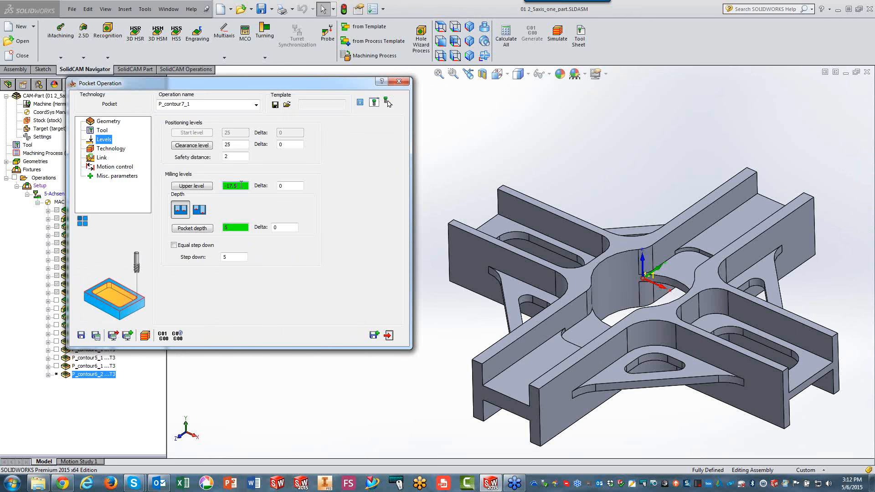
click(191, 186)
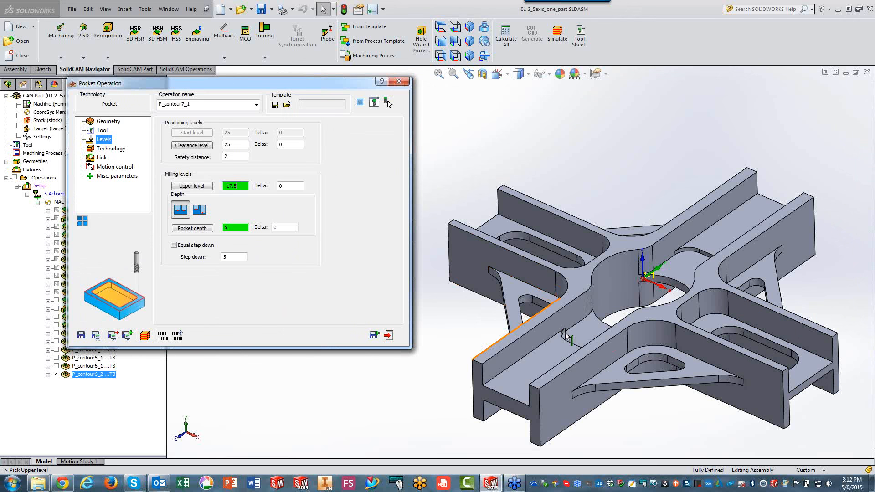
click(610, 381)
click(246, 228)
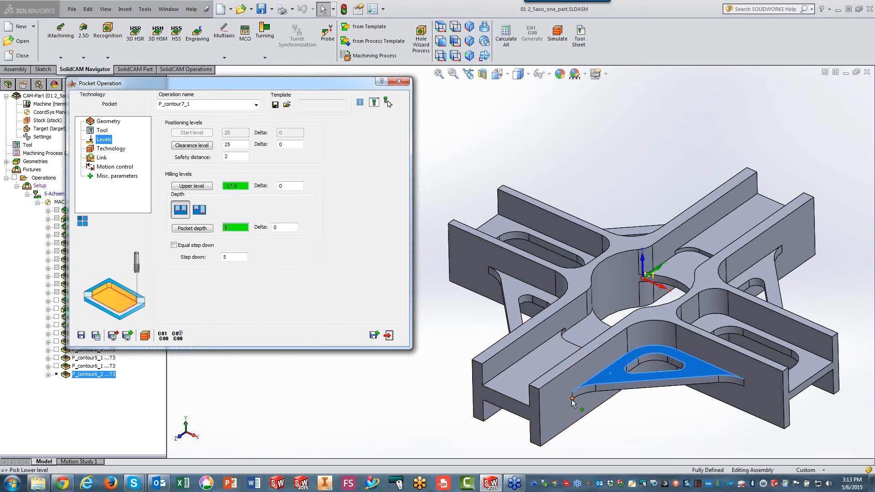
click(95, 336)
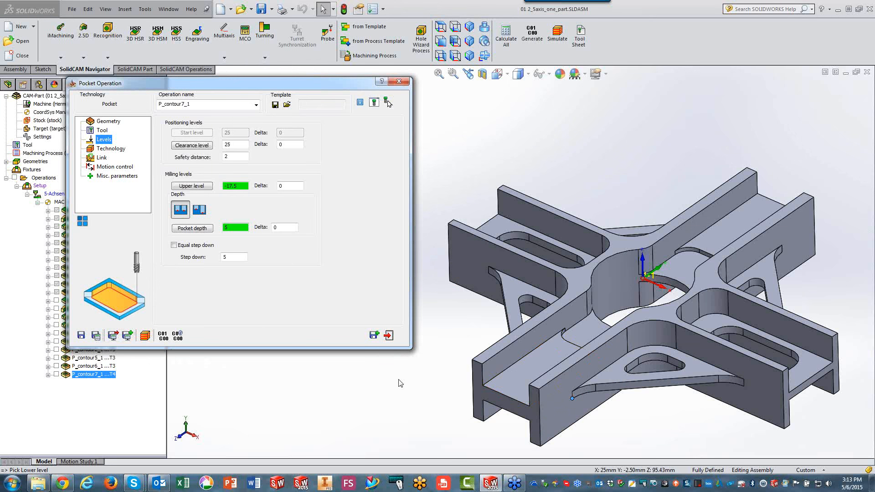
Simulate the contour7 Pocket toolpath in Host CAD mode, exit the simulation and close the operation.
click(147, 336)
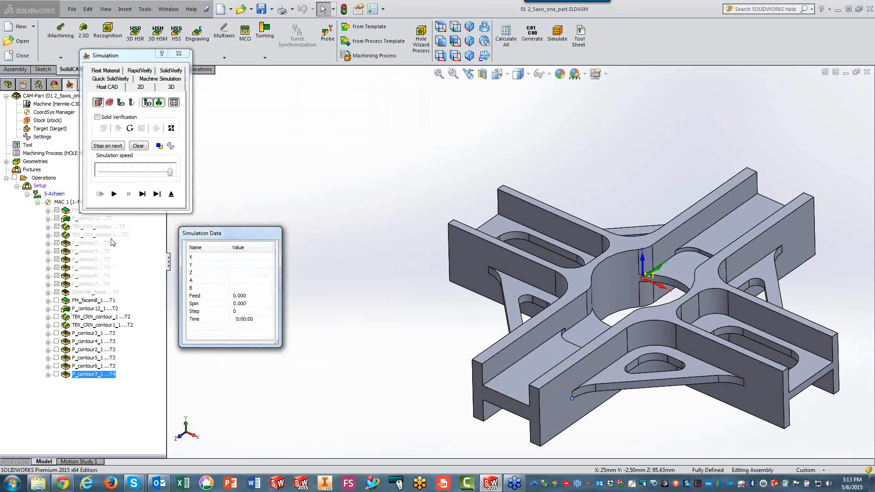
click(114, 194)
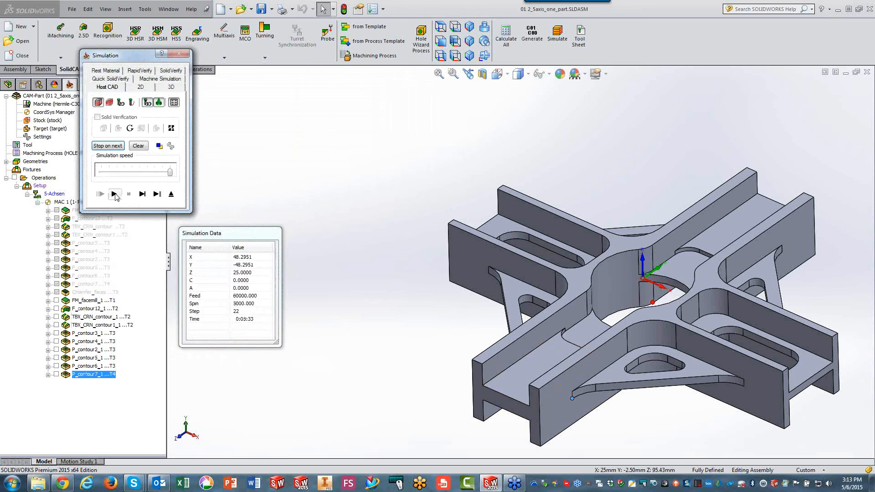
click(171, 194)
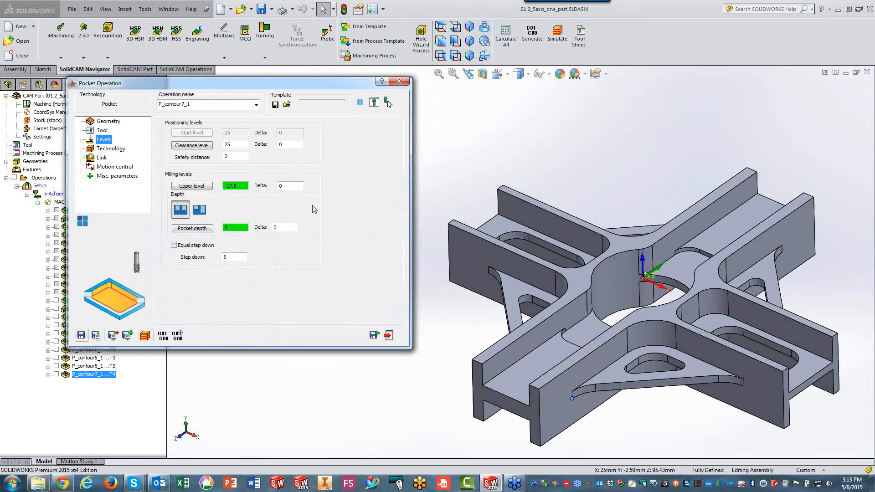
click(399, 81)
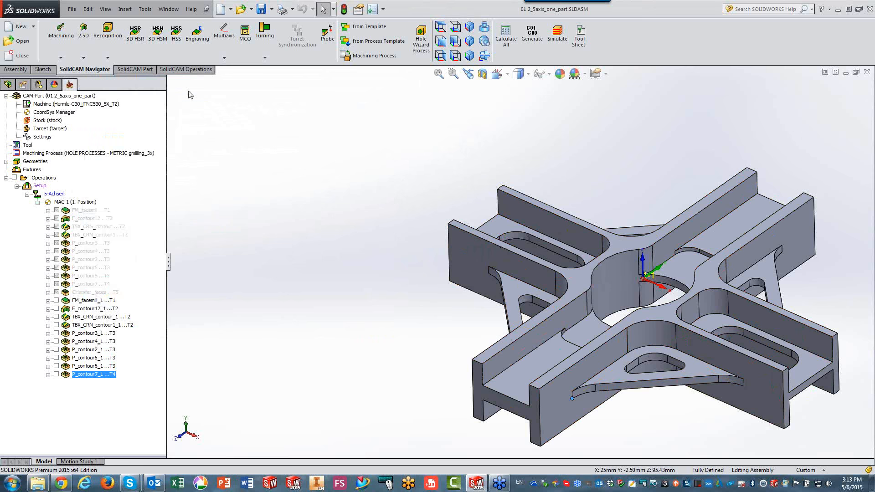
Create a Chamfer Recognition operation using the existing faces geometry and review its detected faces without modifying them.
click(111, 49)
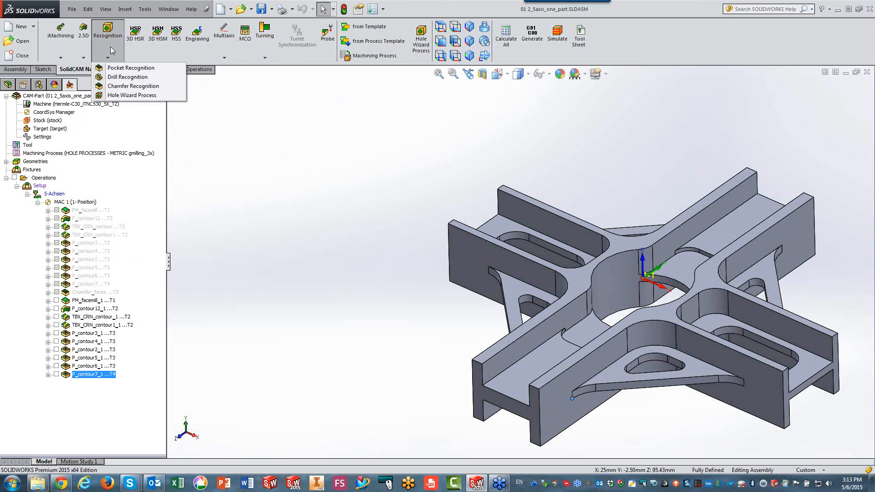
click(113, 86)
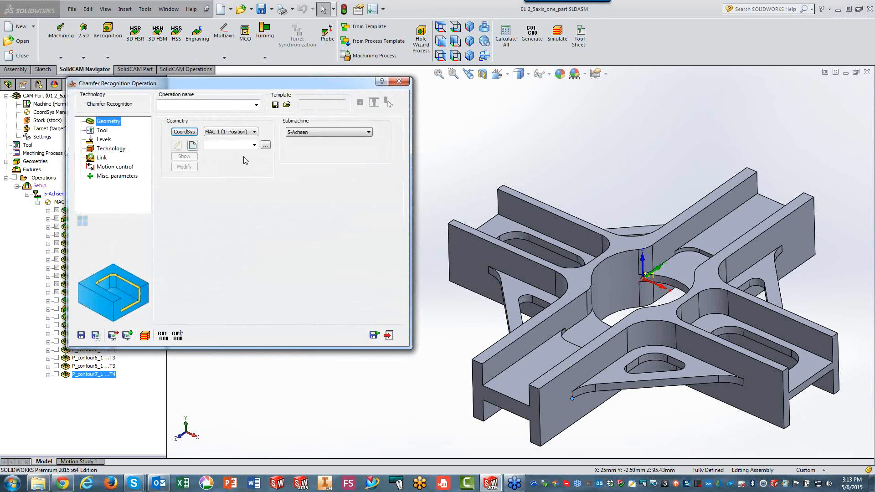
click(254, 145)
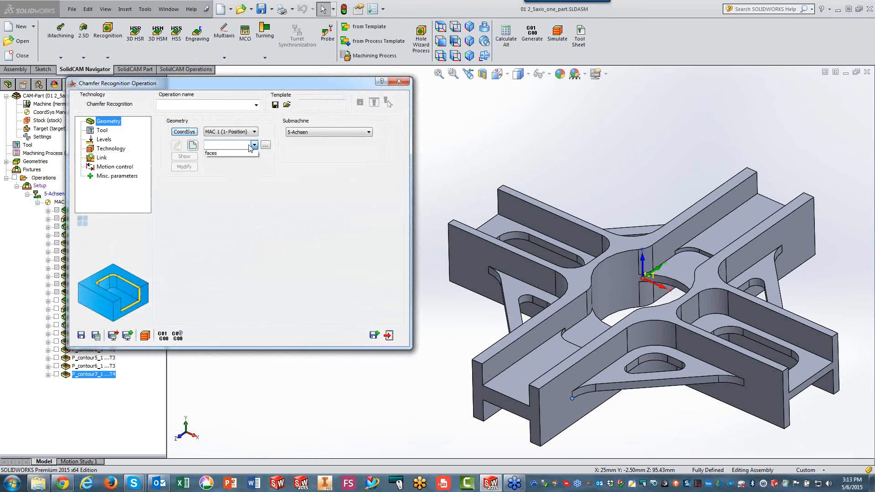
click(240, 152)
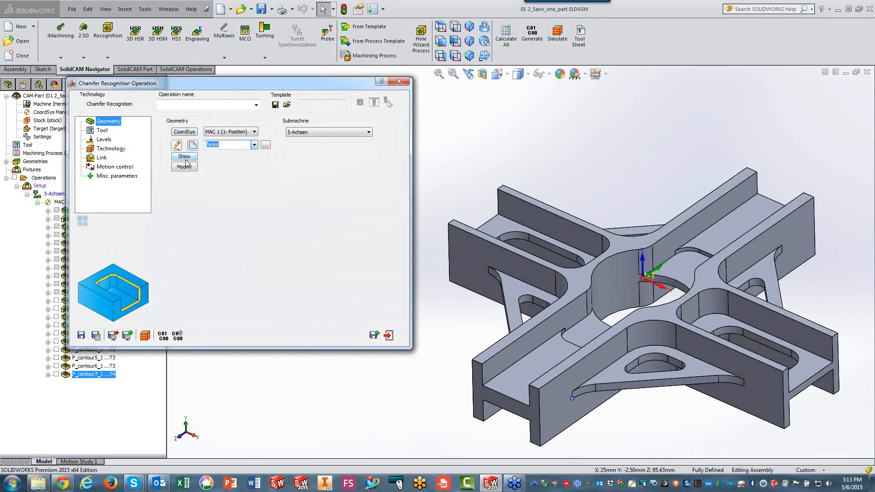
click(184, 166)
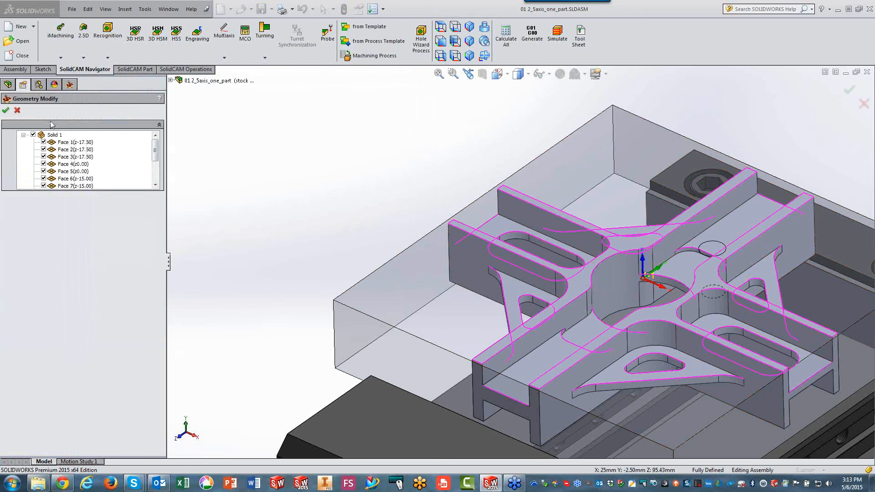
click(17, 111)
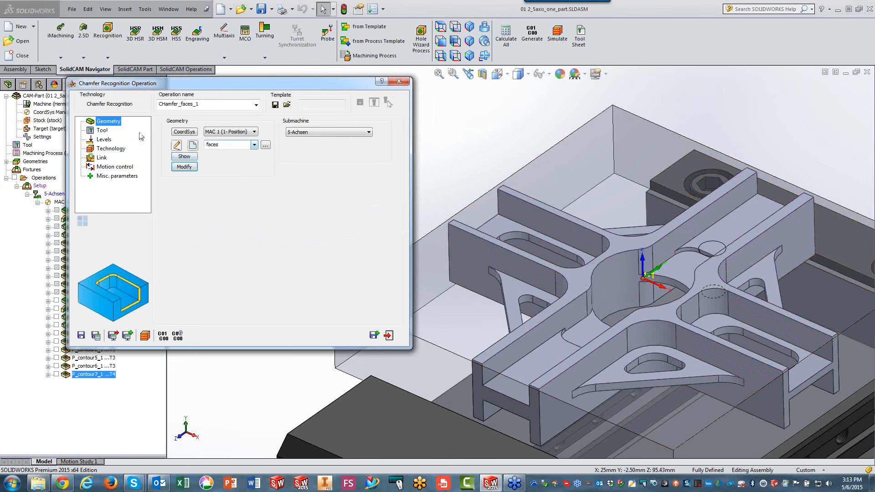
Assign tool 5, the 6 mm 90-degree chamfer drill, to the Chamfer Recognition operation.
click(102, 131)
click(217, 253)
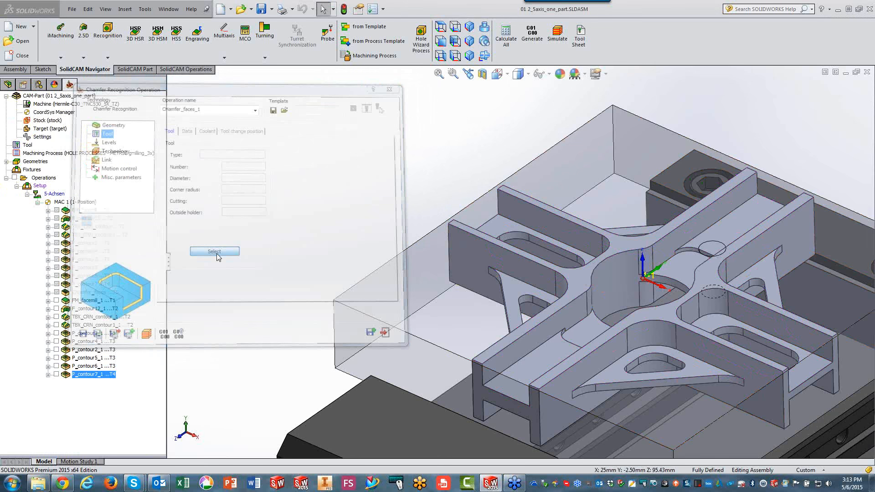
click(364, 166)
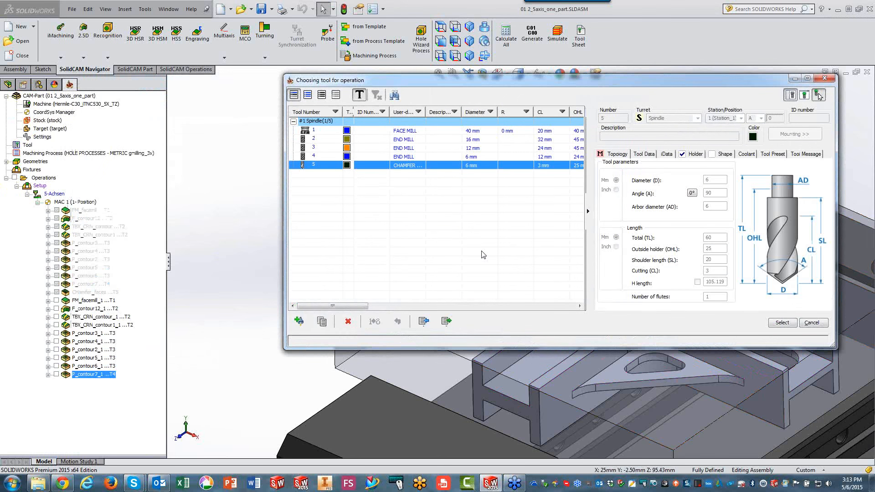
click(782, 321)
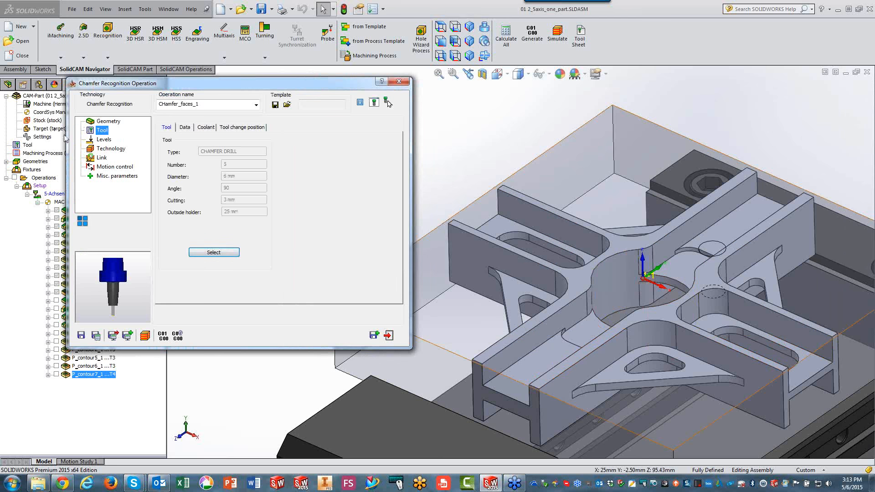
Enter the chamfer depth and set the chamfer operation's cutting diameter to 2 and safety offset to 1.
click(104, 140)
double_click(236, 194)
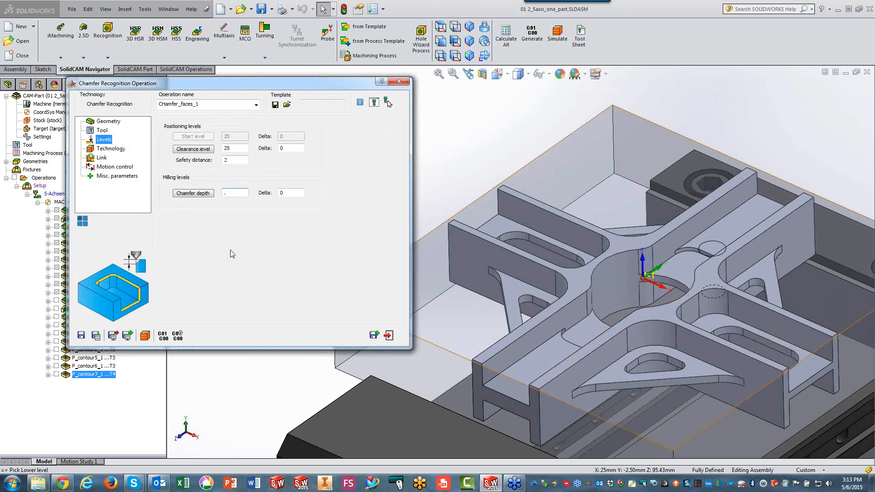
click(104, 149)
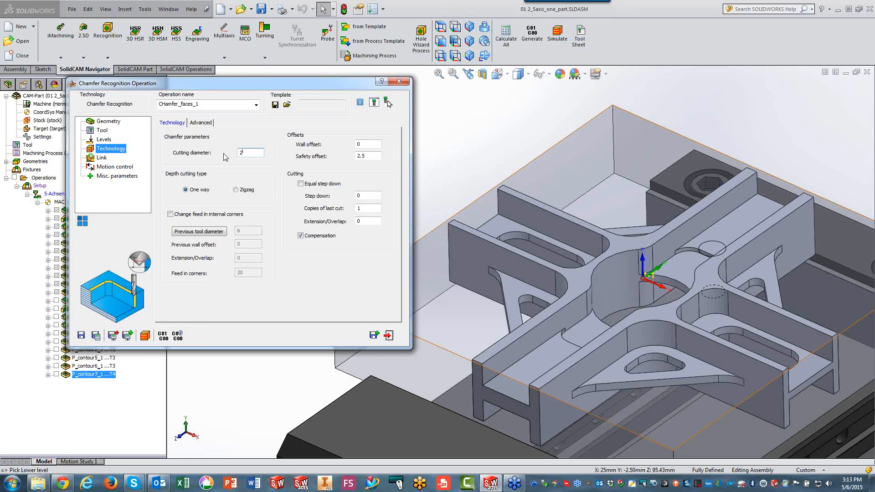
click(367, 155)
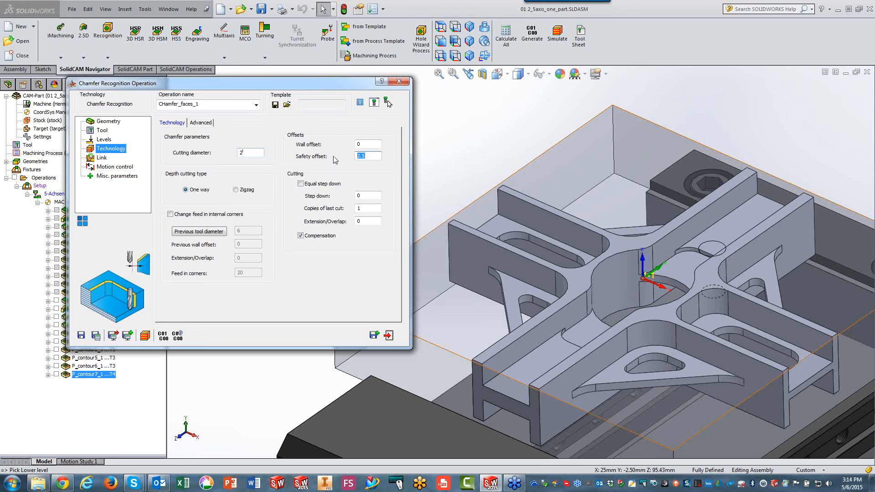
text(1)
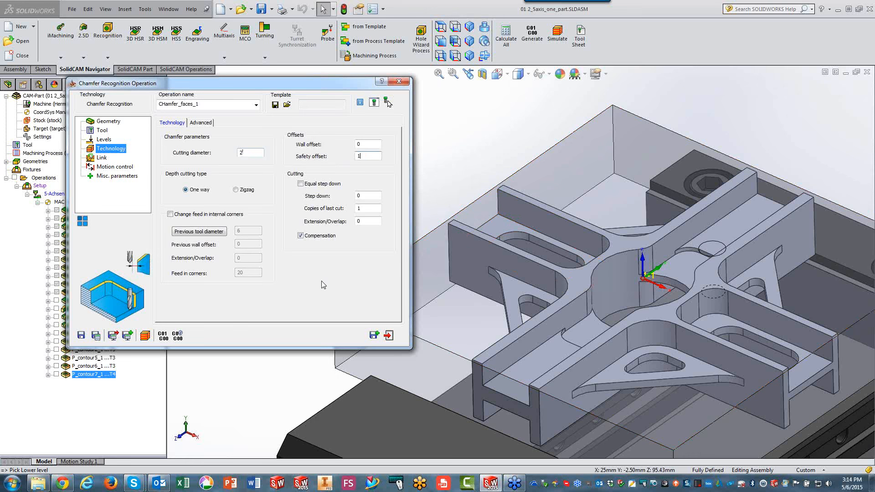
Calculate and simulate the chamfer toolpath in Host CAD mode, then close the operation.
click(146, 334)
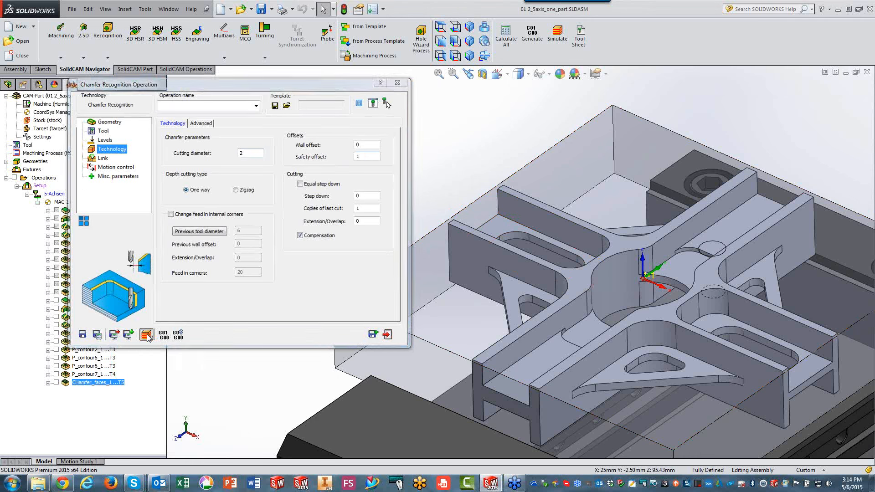
click(115, 193)
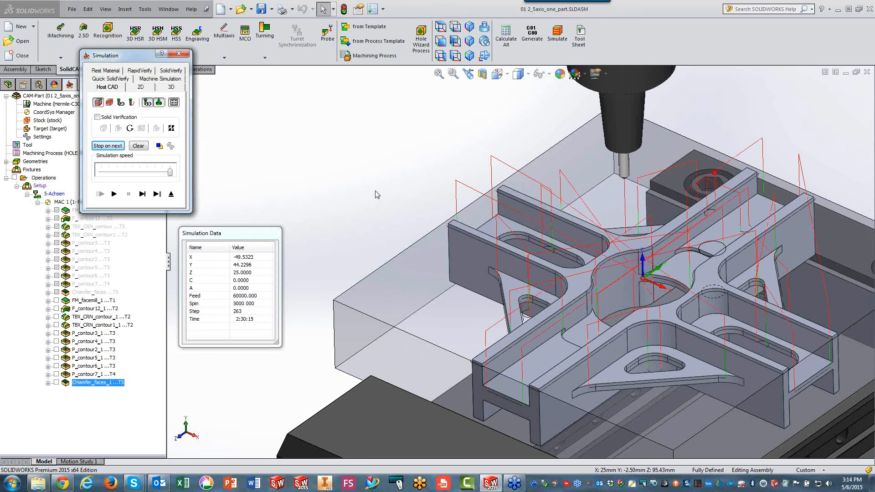
click(171, 194)
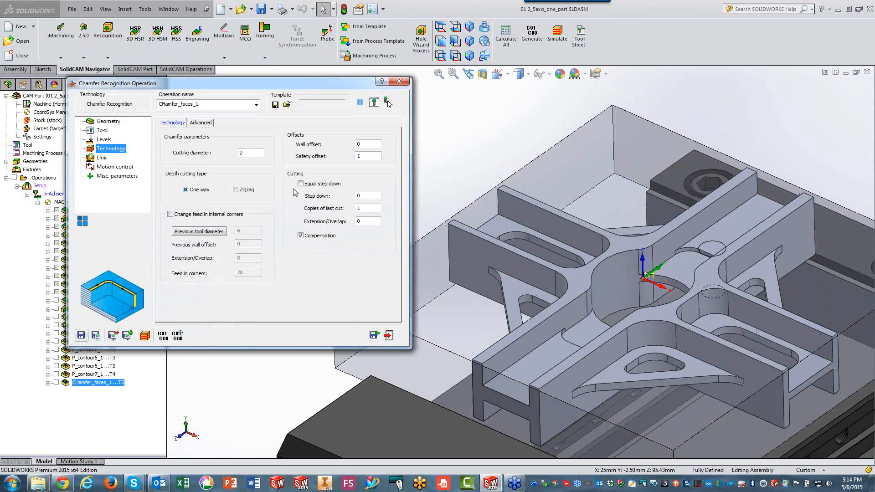
click(399, 81)
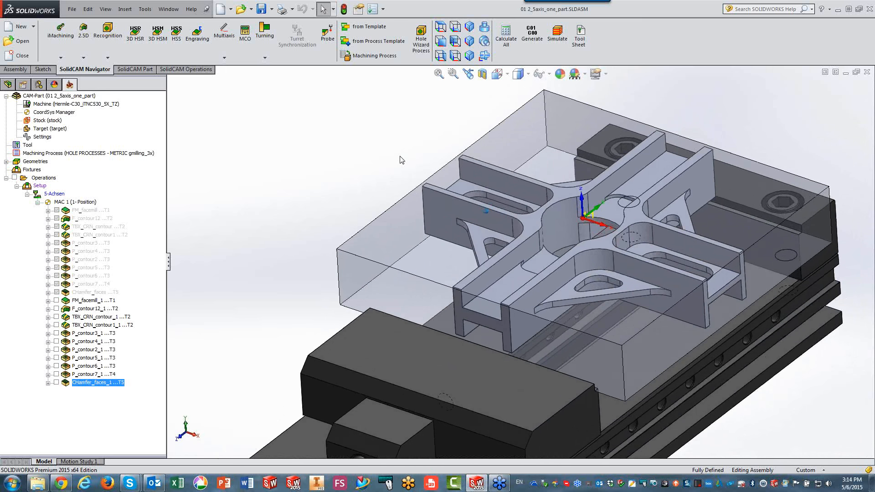
Select TBX_CRN_contour_1, TBX_CRN_contour1_1 and P_contour7_1 and display their toolpaths on the part.
click(57, 317)
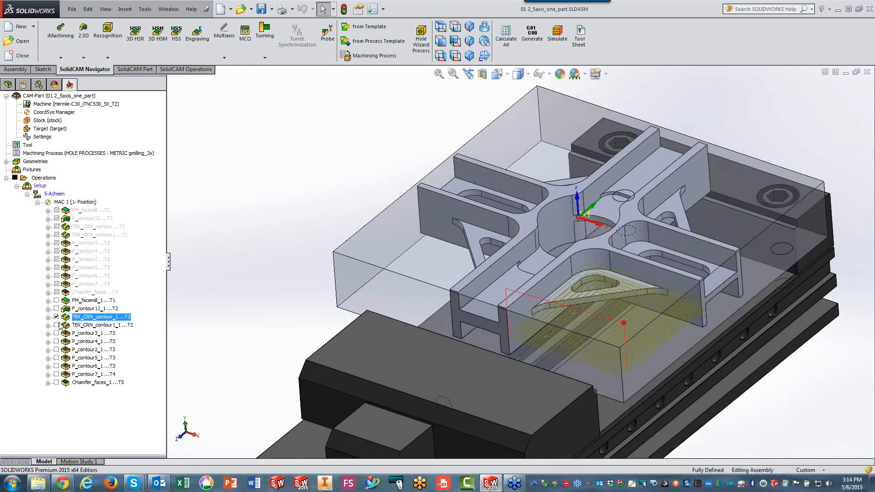
click(57, 325)
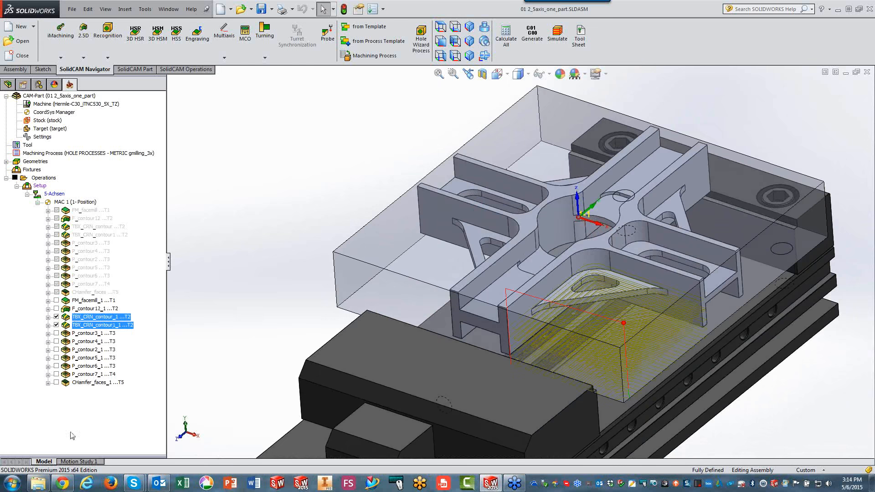
click(57, 374)
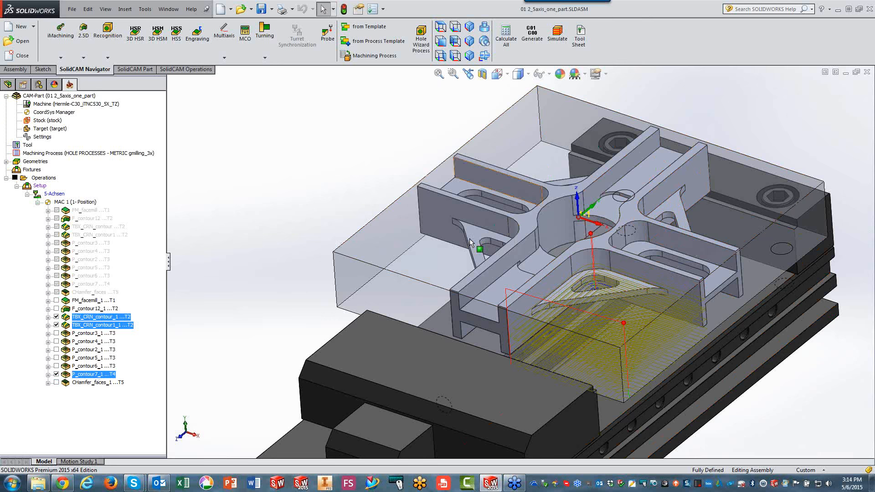
click(440, 27)
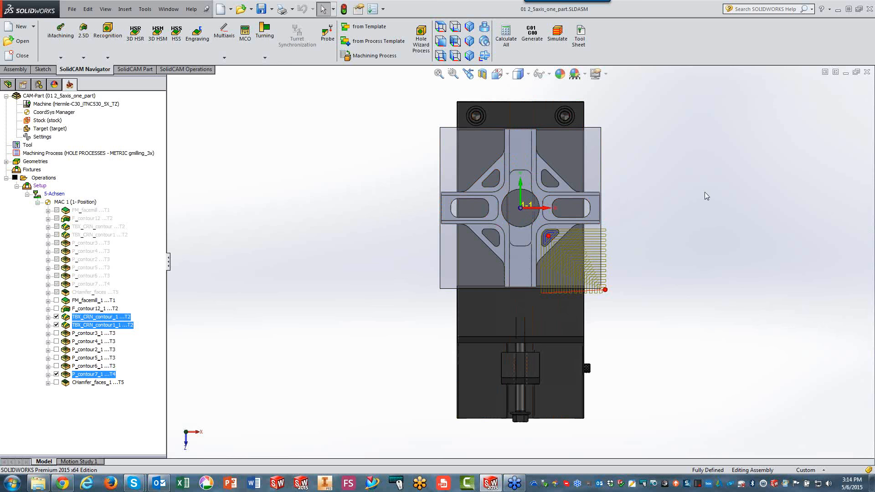
key(ctrl+7)
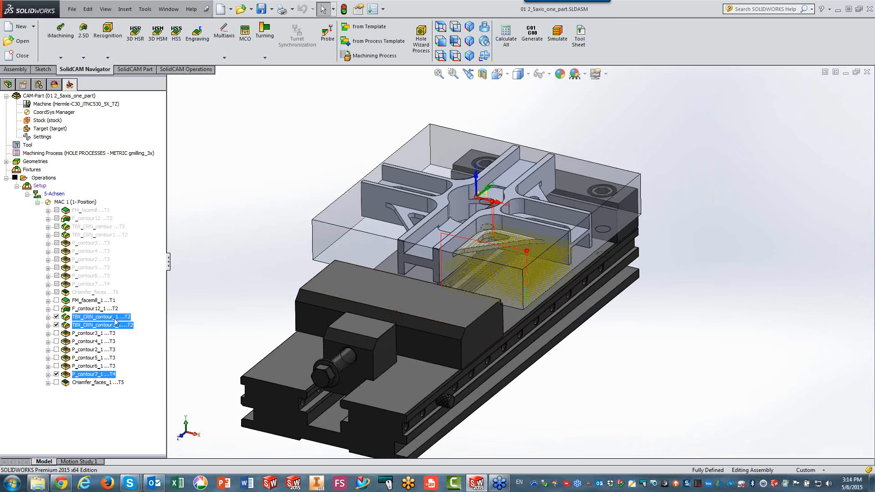
Transform the three selected operations with a rotation list that includes the original operation and adds 90 degrees three times.
right_click(110, 320)
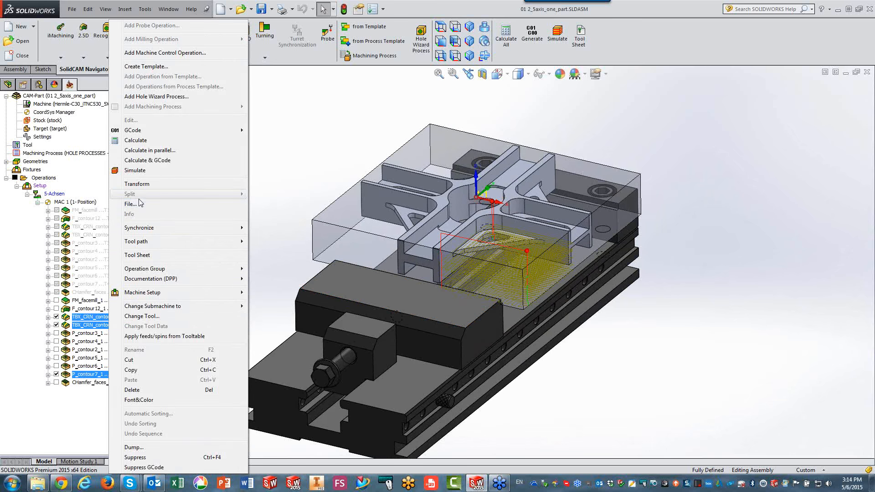
click(137, 184)
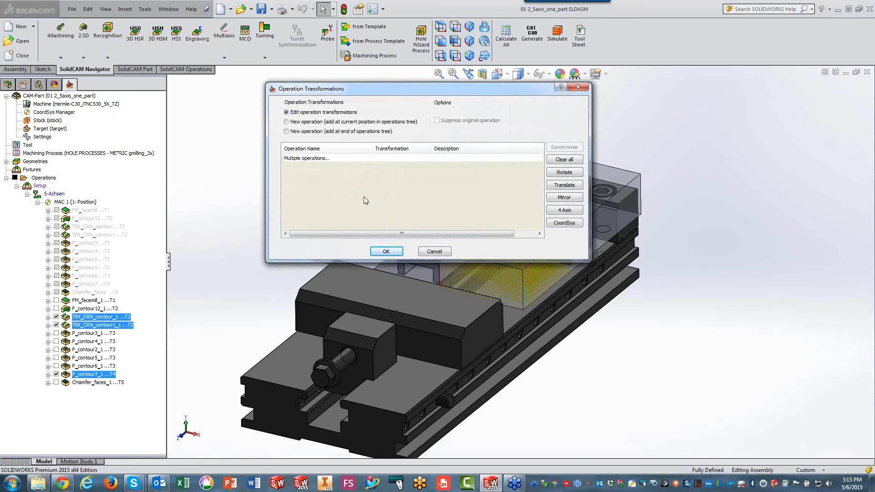
click(559, 173)
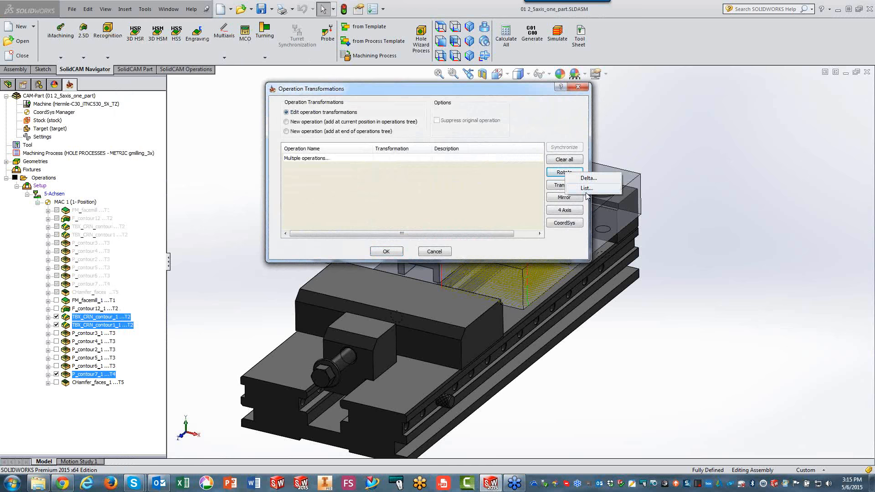
click(587, 189)
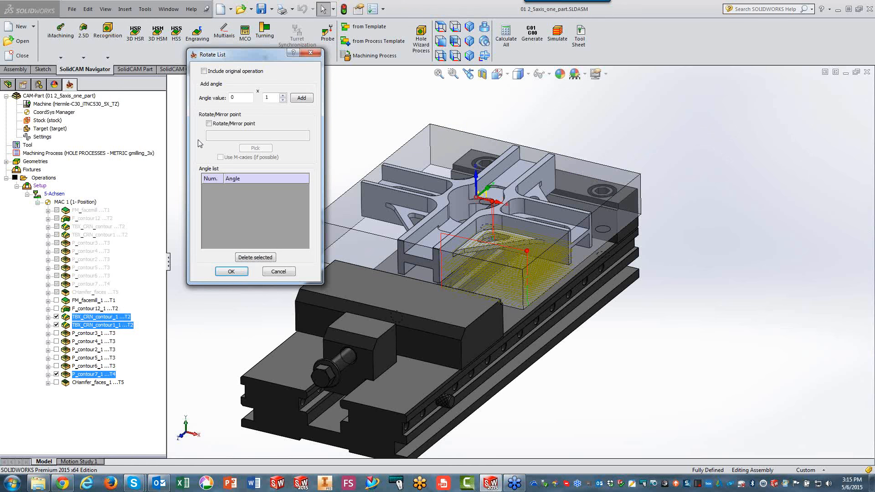
click(204, 72)
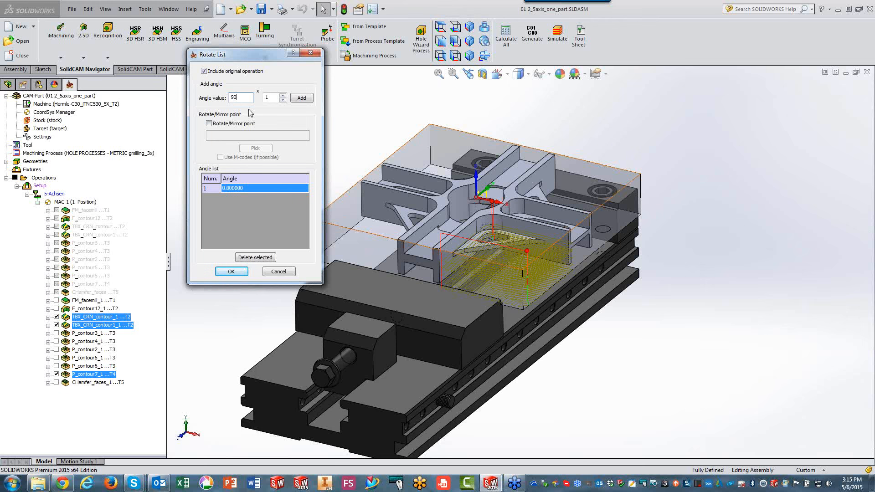
click(283, 95)
click(302, 98)
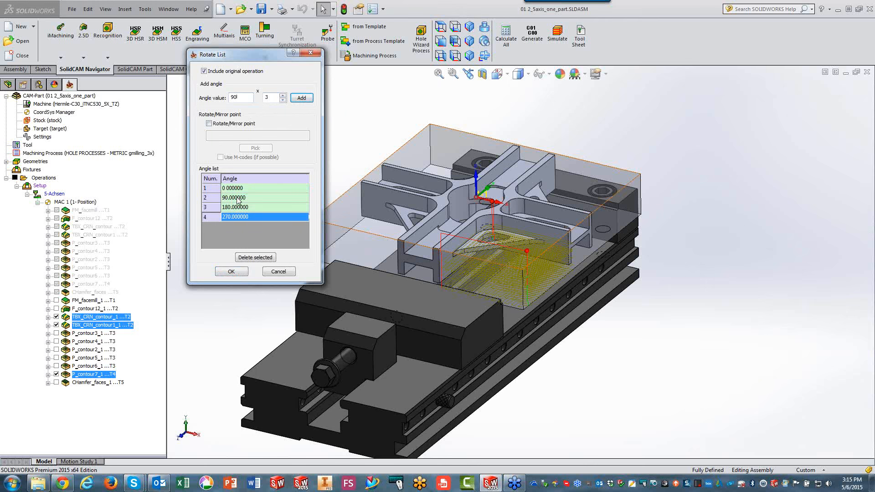
click(229, 271)
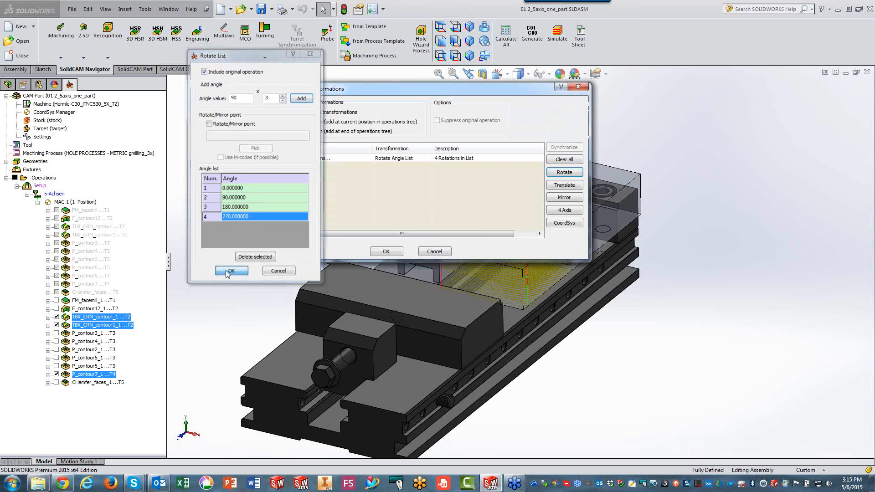
click(378, 254)
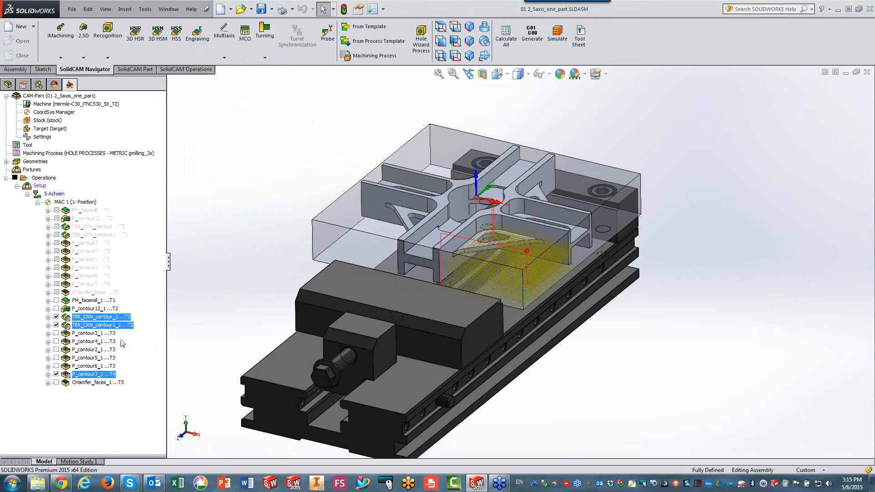
Redisplay the rotated toolpaths and simulate the three operations in SolidVerify mode, then leave the simulation.
click(56, 325)
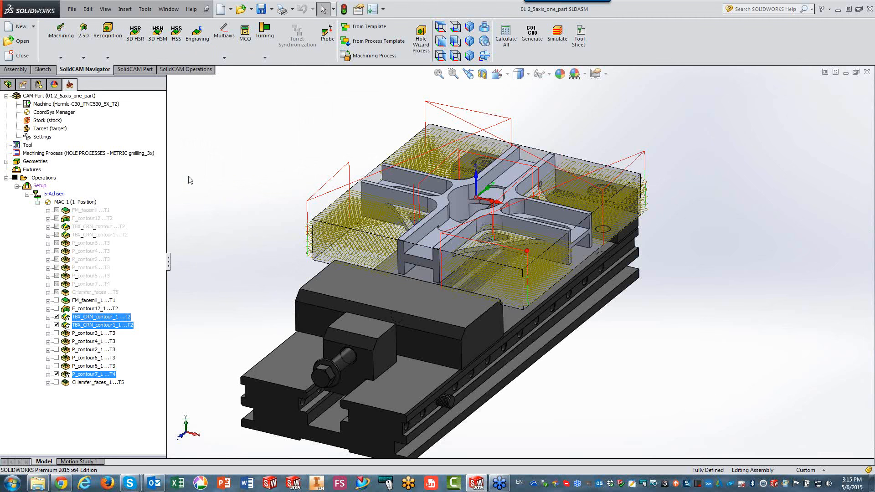
click(557, 37)
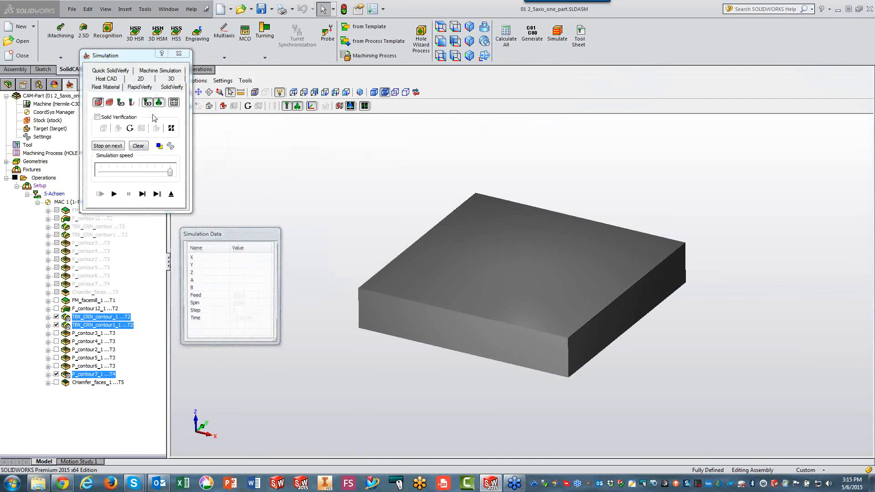
click(114, 193)
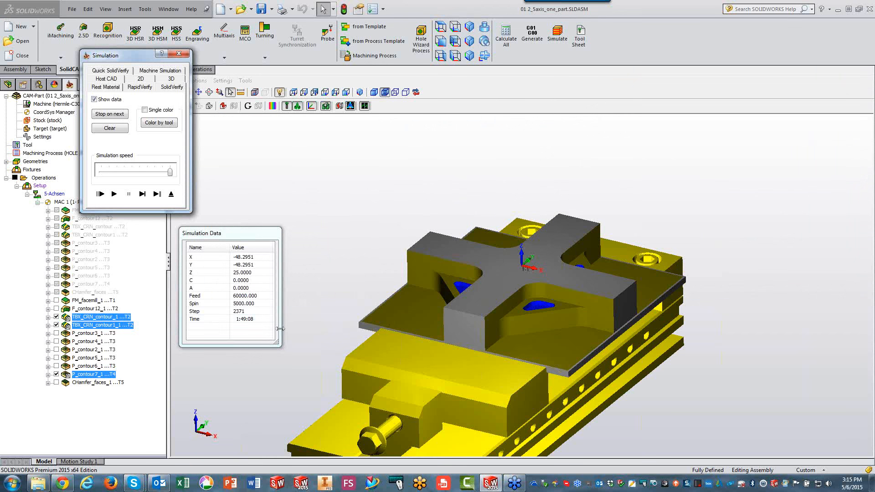
click(171, 194)
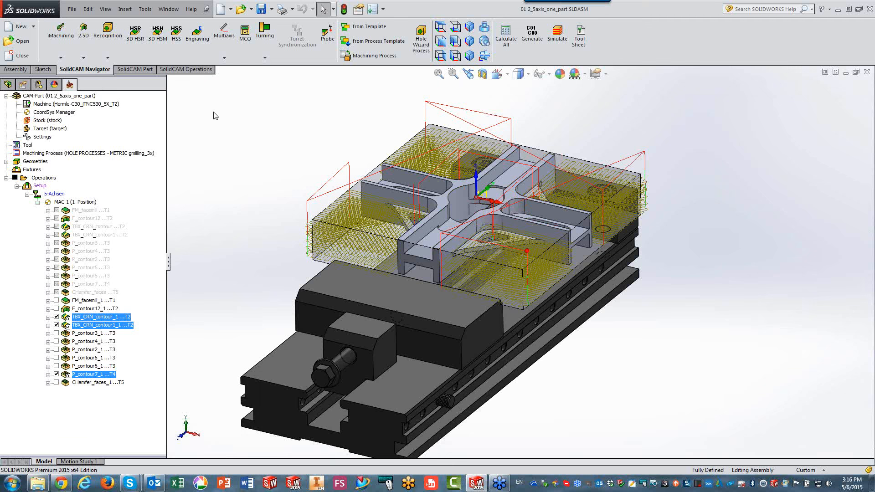
Redefine machine coordinate system 1, position 1, placing its origin at the top corner of the model box using a picked face.
click(55, 114)
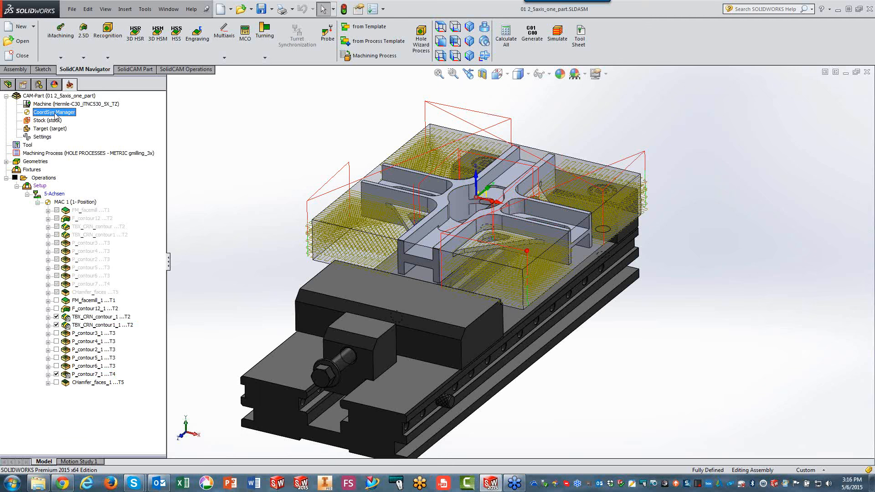
right_click(54, 114)
click(77, 122)
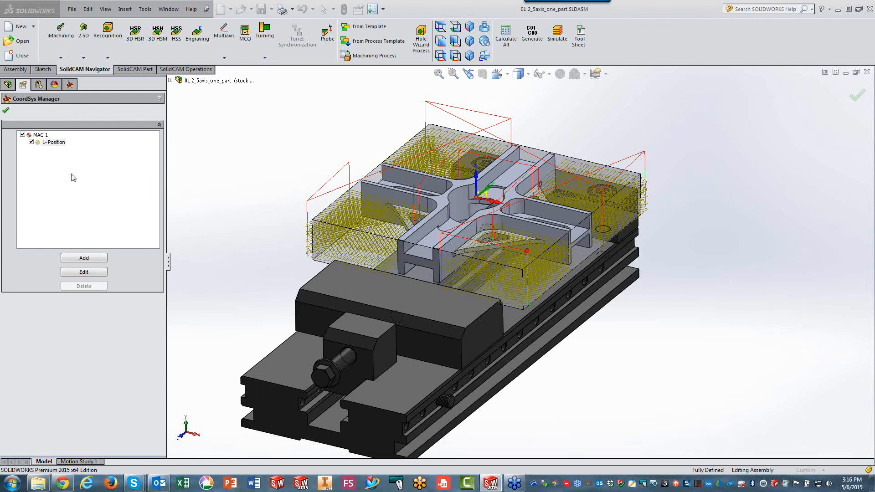
click(80, 272)
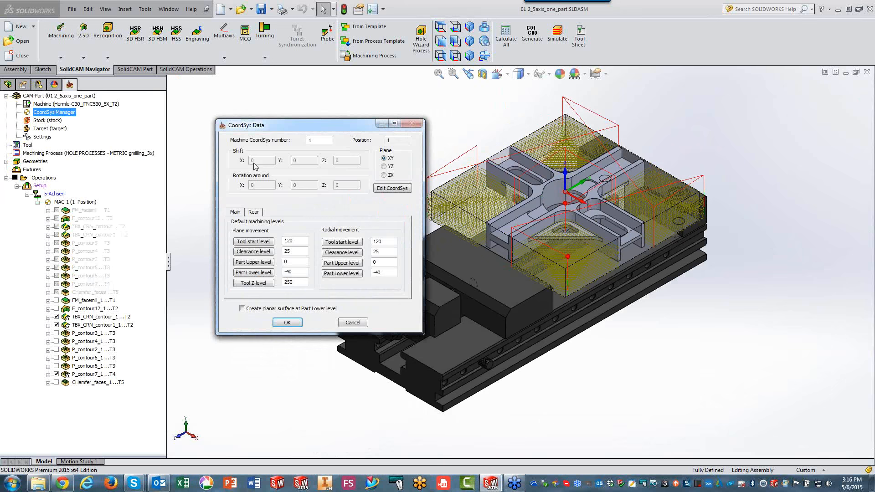
click(403, 190)
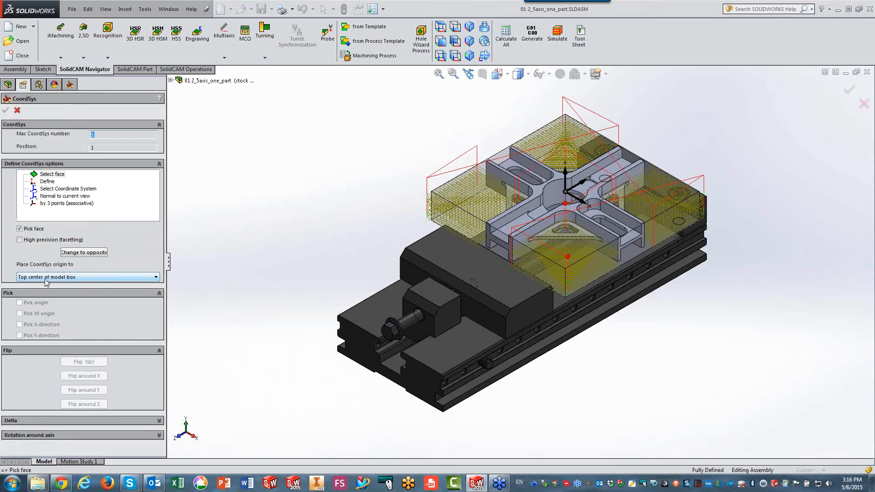
click(46, 277)
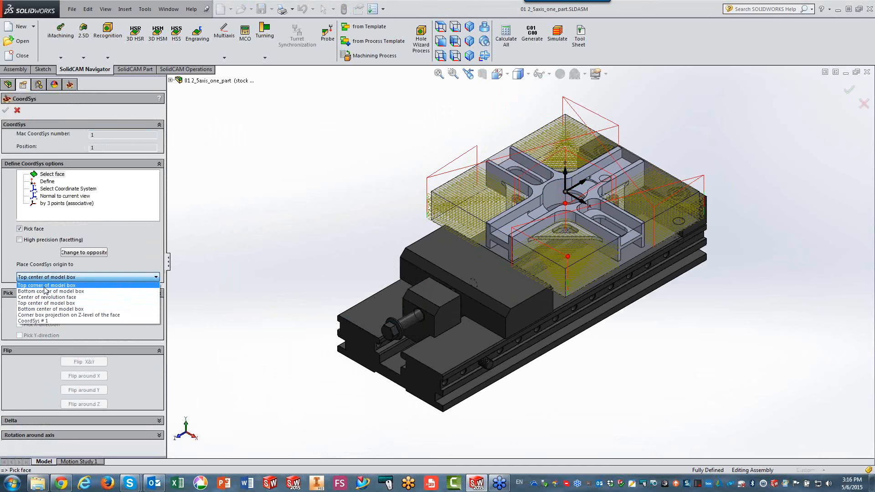
click(46, 285)
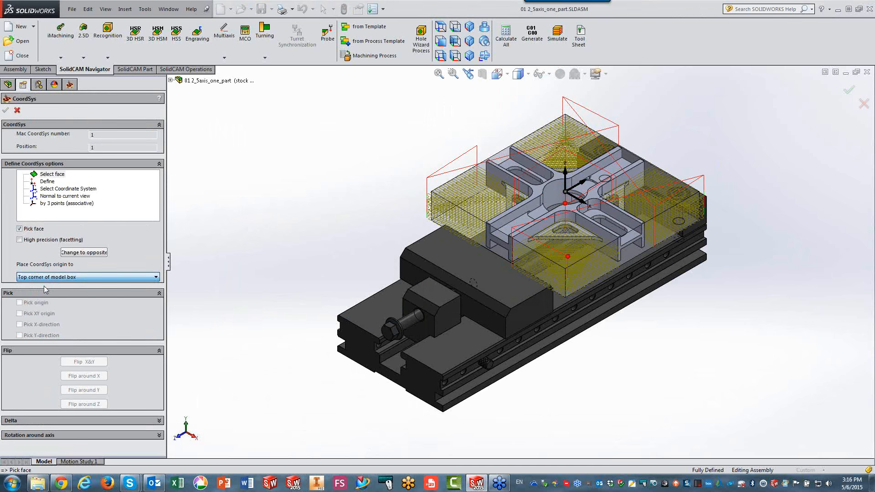
click(538, 194)
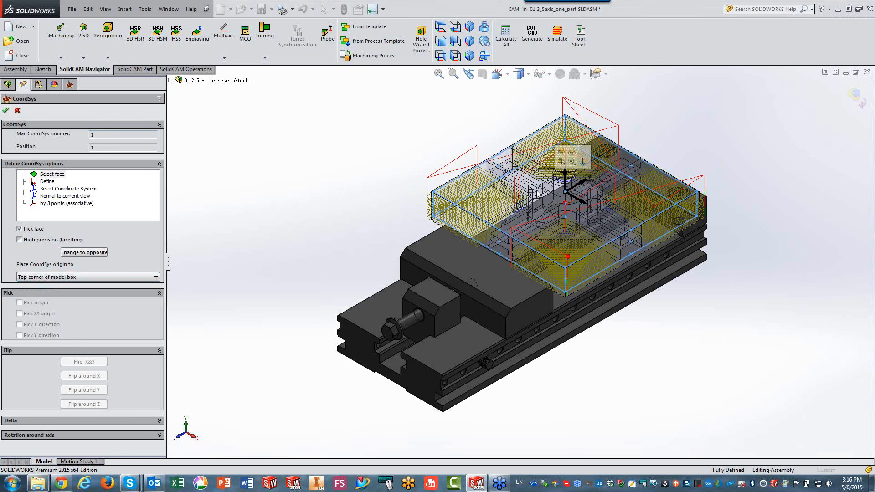
click(6, 111)
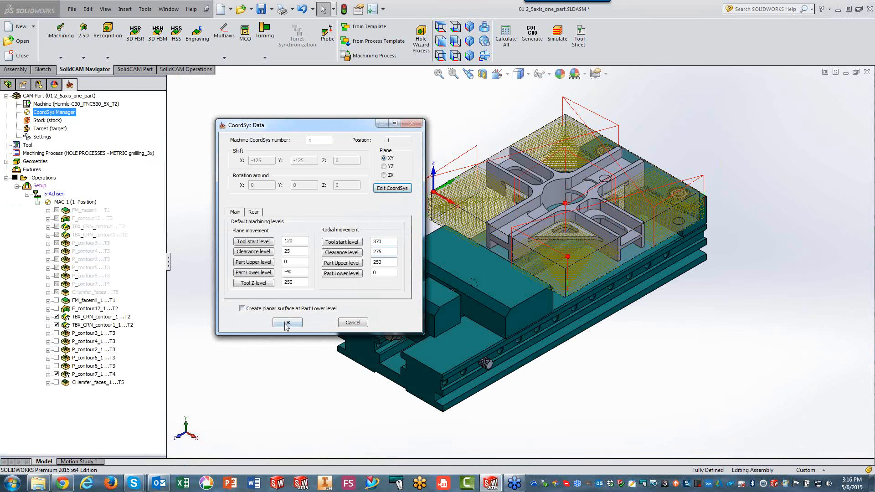
click(287, 325)
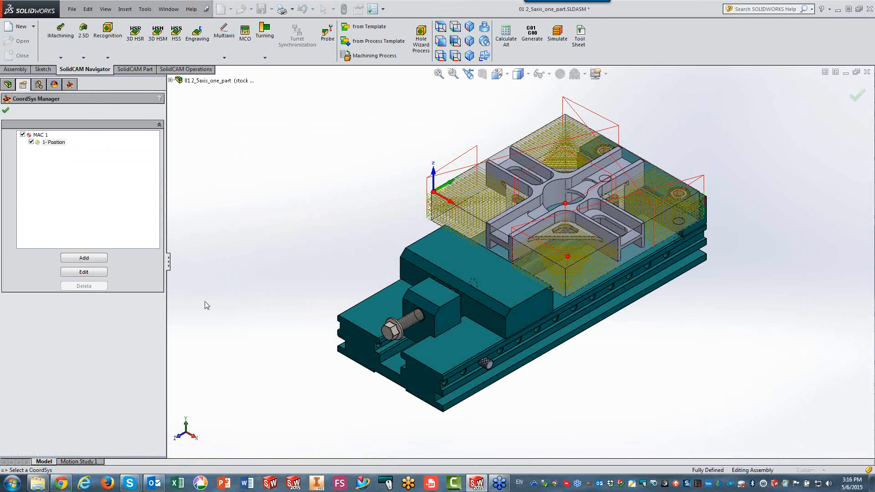
click(6, 110)
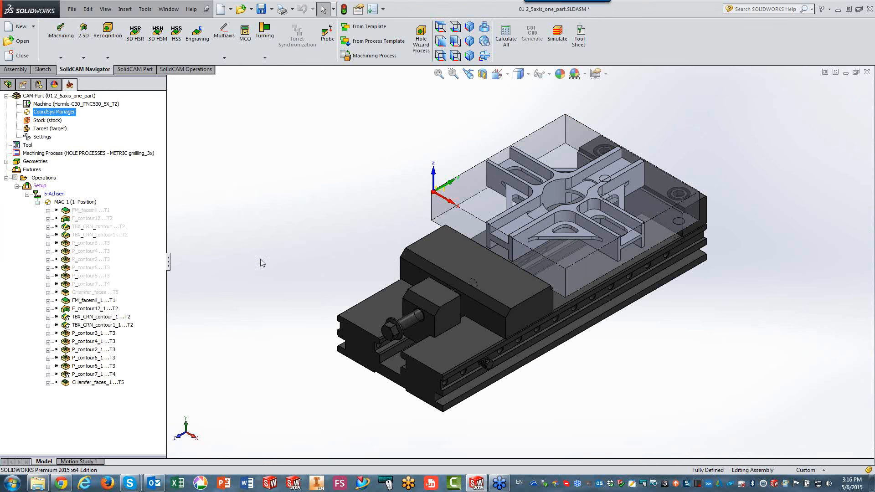
Recalculate all operations and display the toolpaths of TBX_CRN_contour_1, TBX_CRN_contour1_1 and P_contour7_1.
click(501, 37)
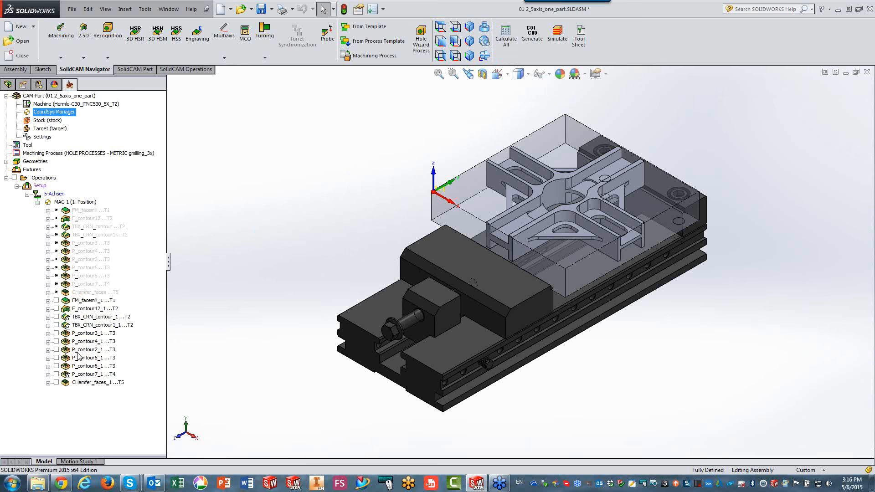
double_click(70, 317)
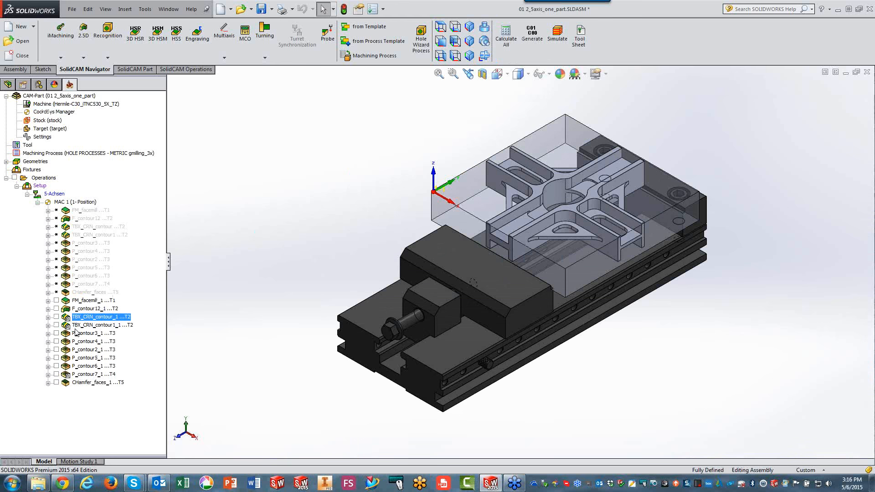
ctrl+click(82, 325)
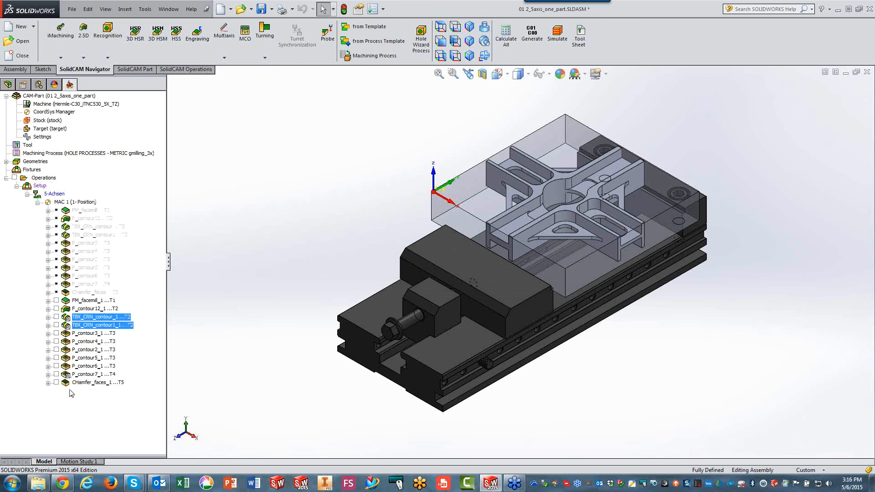
ctrl+click(78, 374)
click(56, 317)
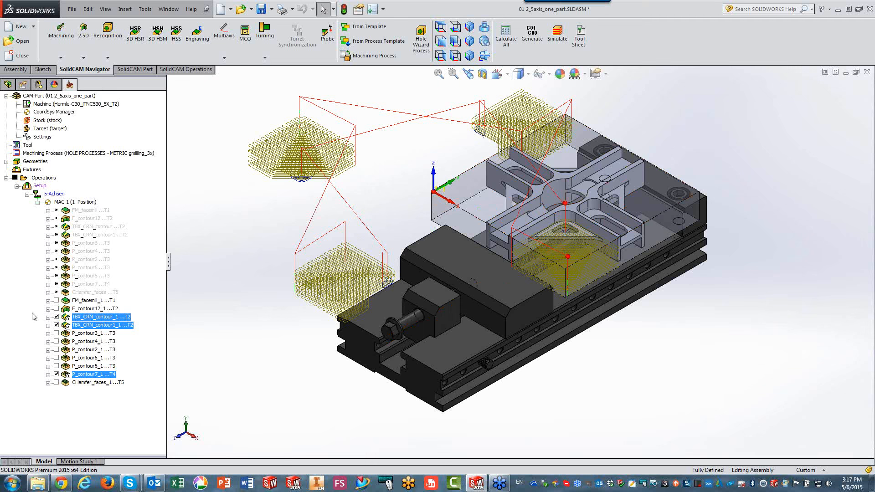
Hide all toolpaths and open the shared rotation list of TBX_CRN_contour_1, TBX_CRN_contour1_1 and P_contour7_1 for editing.
click(15, 178)
click(100, 317)
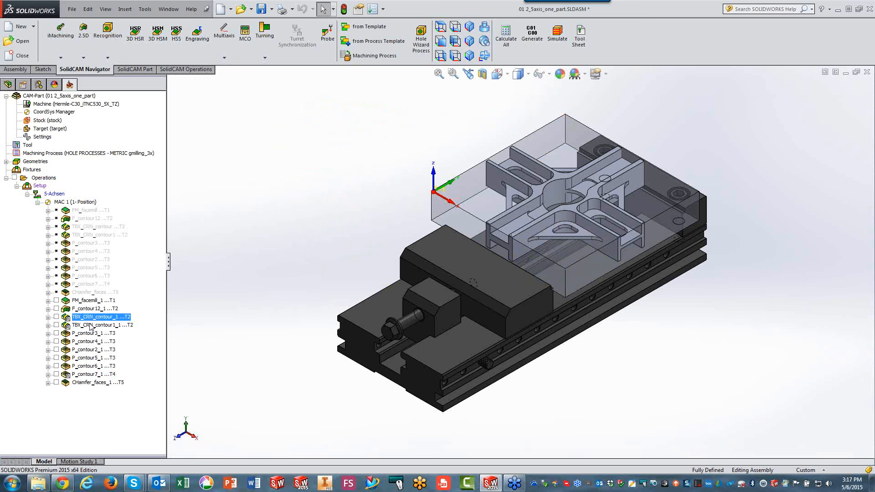
ctrl+click(92, 325)
ctrl+click(88, 375)
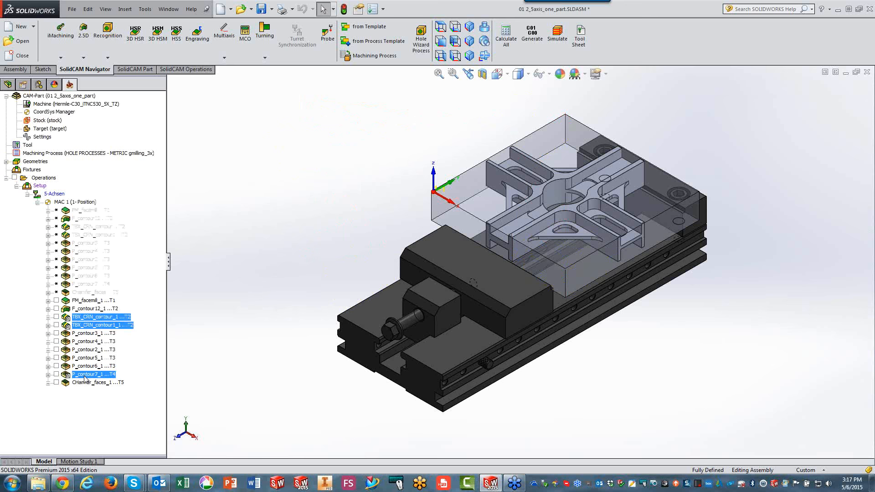
right_click(87, 324)
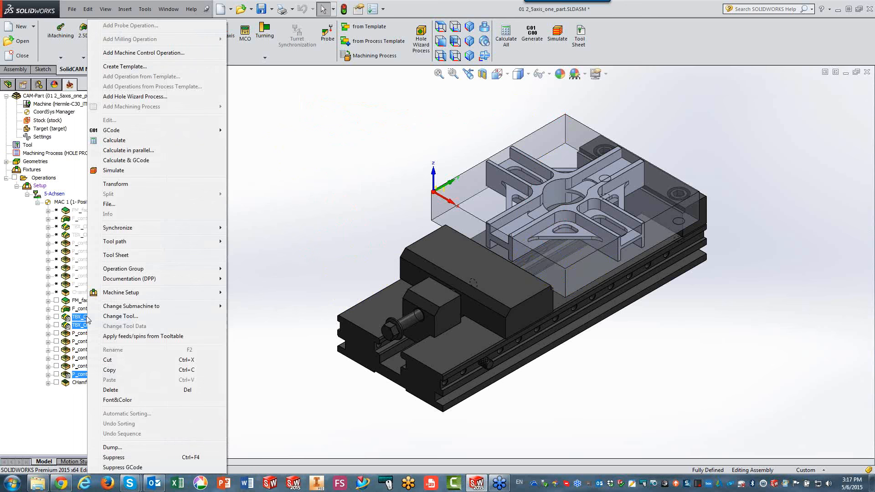
click(121, 184)
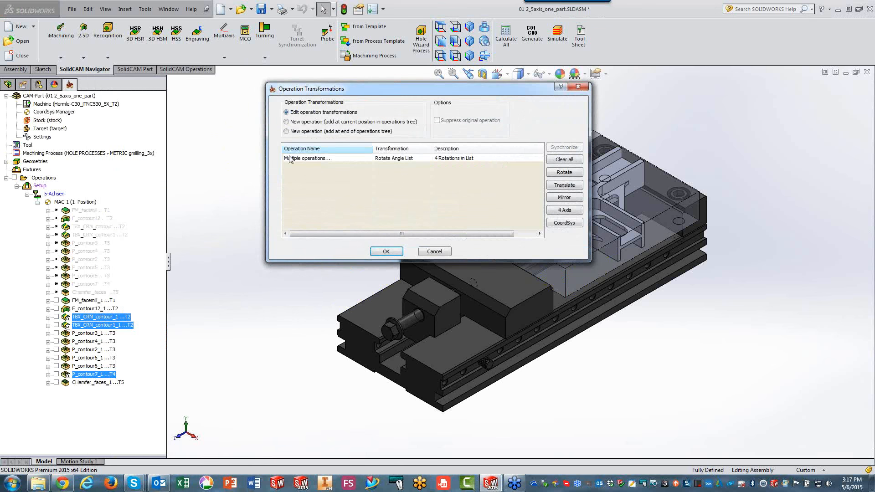
double_click(395, 159)
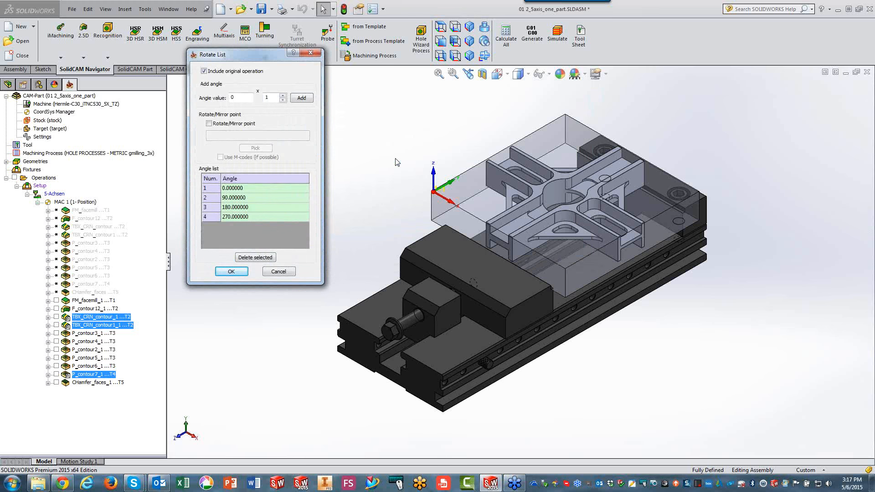
Enable a custom rotate/mirror point for the rotation list, pick it at the centre of the part's bore (X 125, Y 125), and apply the transformation.
click(208, 123)
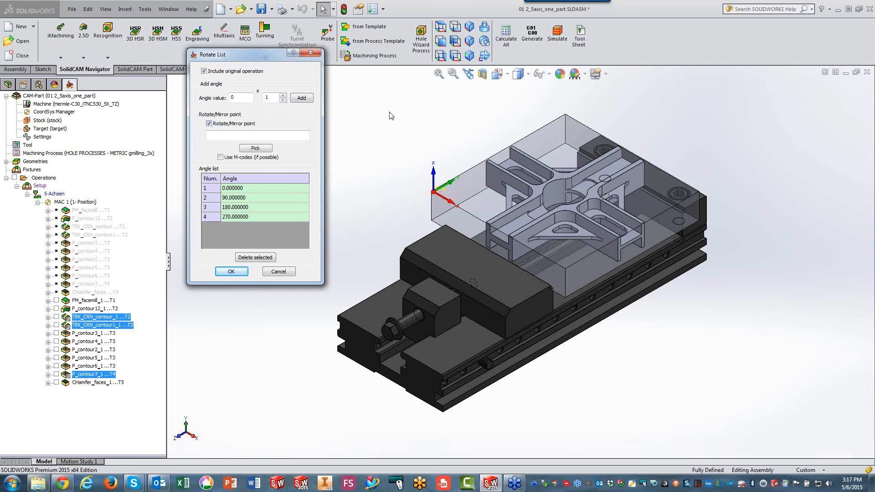
scroll(746, 124, down, 3)
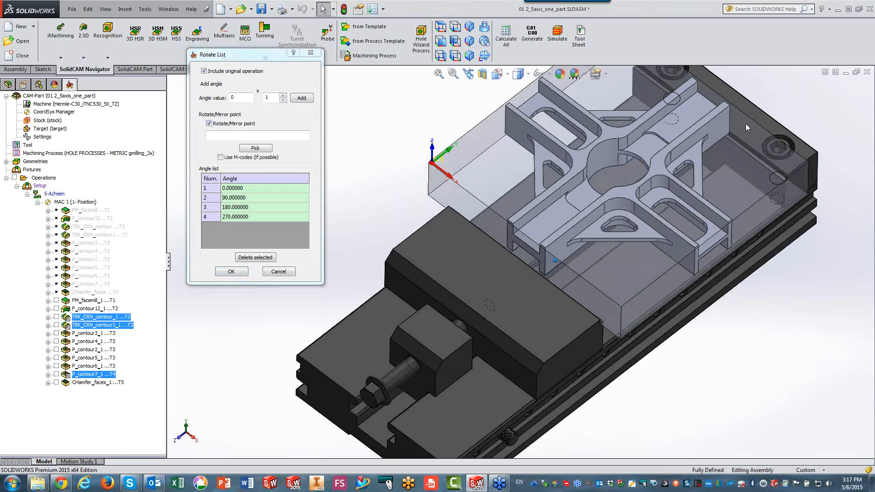
scroll(745, 124, down, 1)
middle_drag(745, 124, 684, 175)
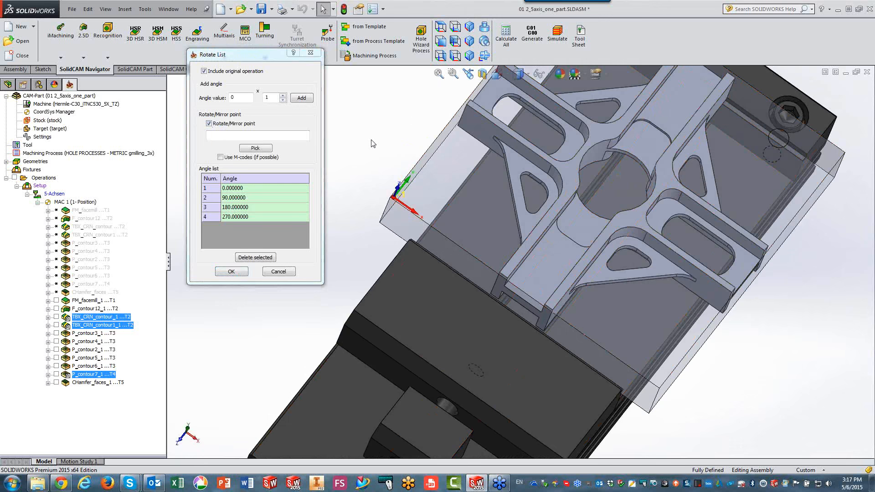
click(253, 148)
click(616, 176)
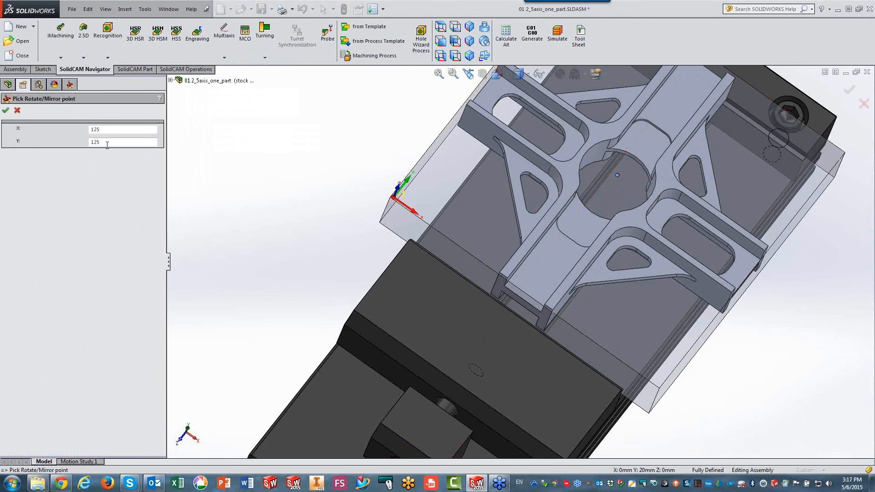
click(6, 111)
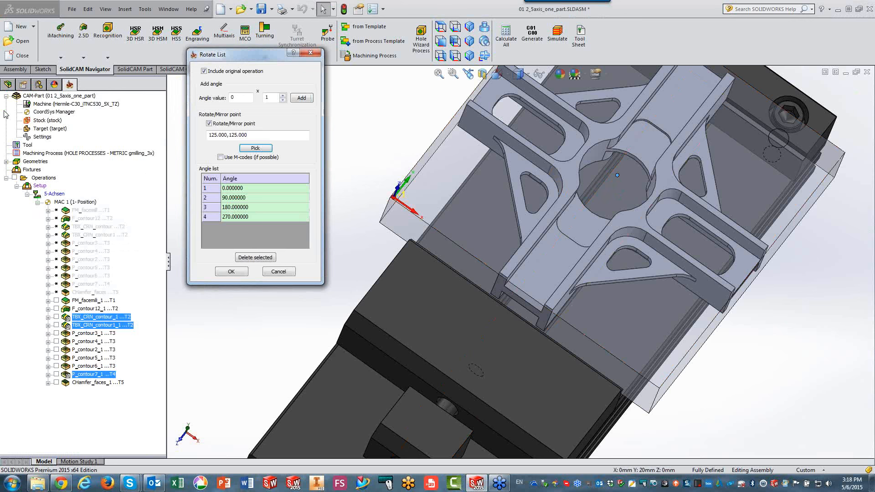
click(221, 271)
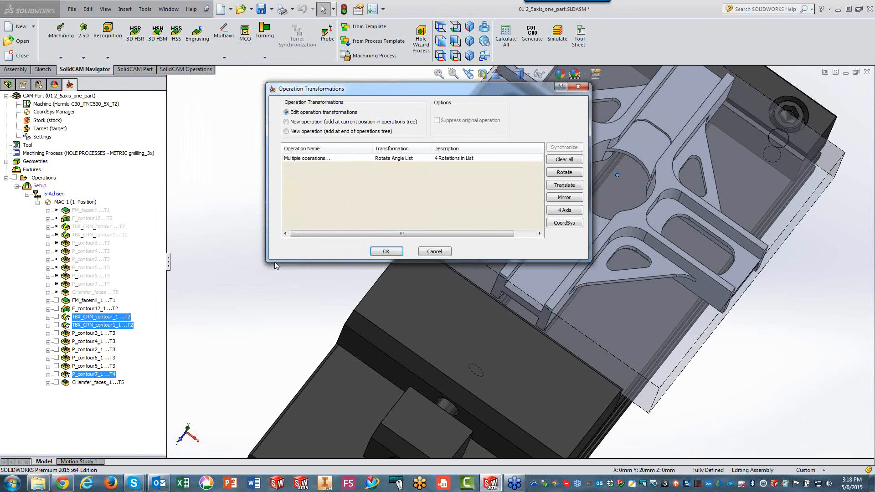
click(379, 253)
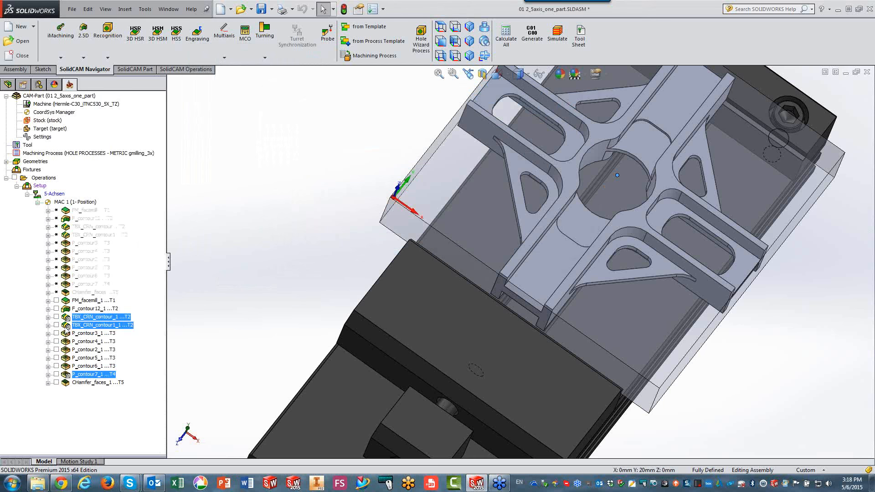
Display the rotated toolpaths of the two TBX_CRN contour operations and P_contour7_1 in an isometric view.
click(56, 317)
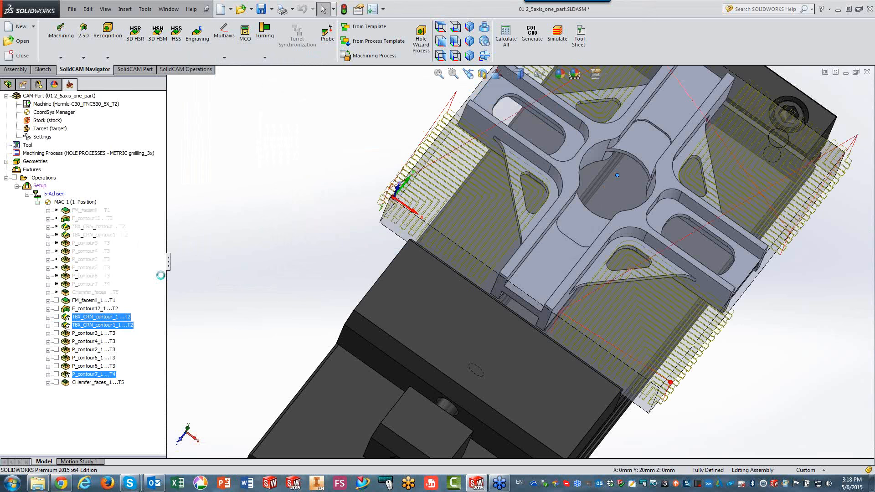
key(ctrl+7)
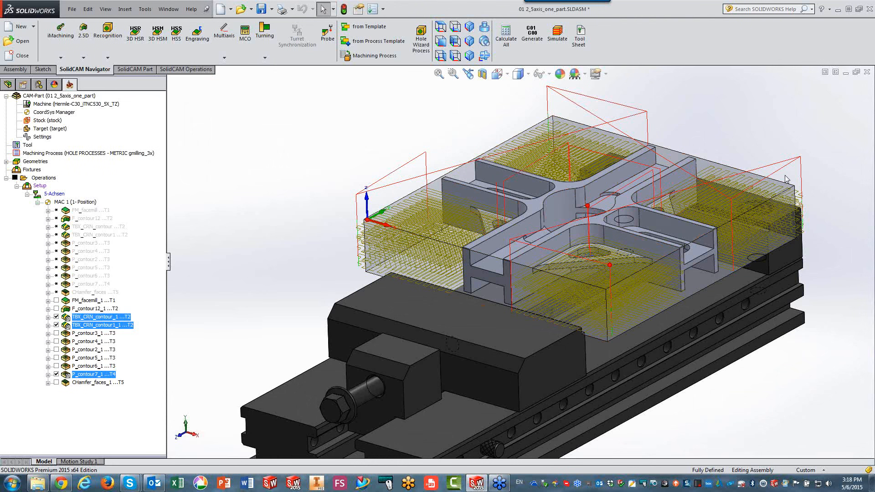
Close the current CAM-Part and open 02 2_5axis_Plate.prz from the Parts to use folder.
click(866, 73)
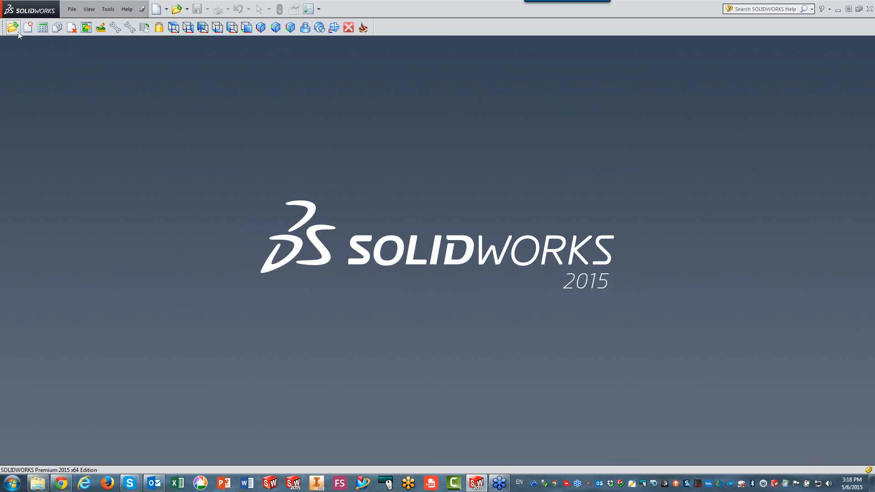
click(14, 29)
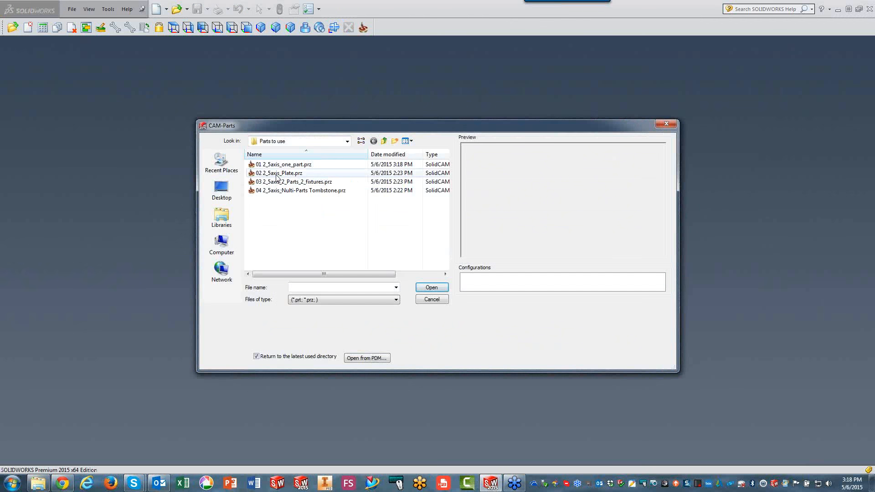
click(431, 287)
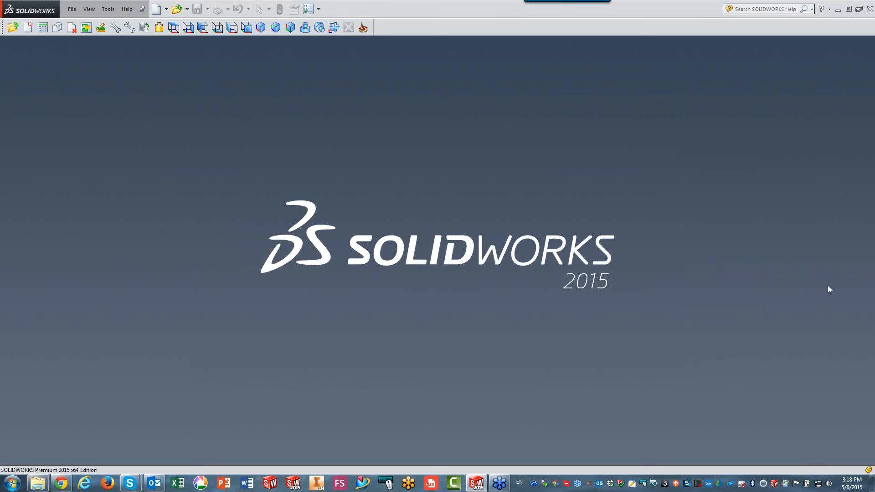
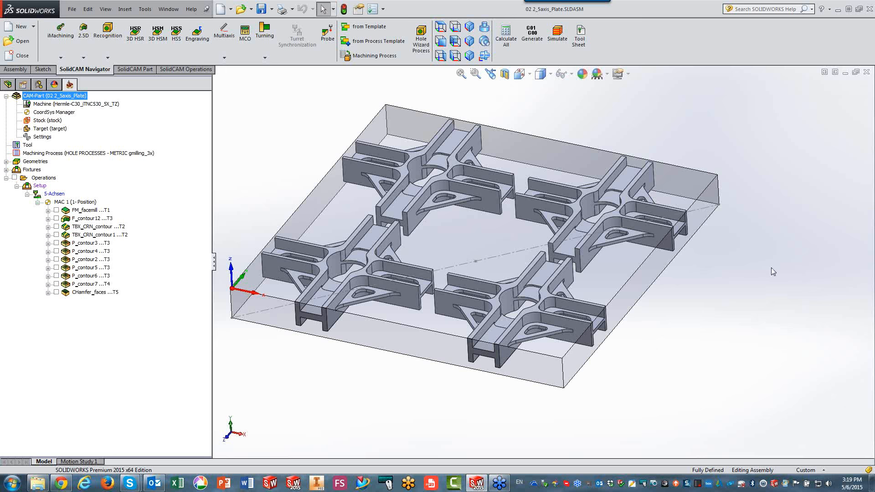
Start a rotation list transformation for the operations TBX_CRN_contour, TBX_CRN_contour1 and P_contour7.
click(84, 227)
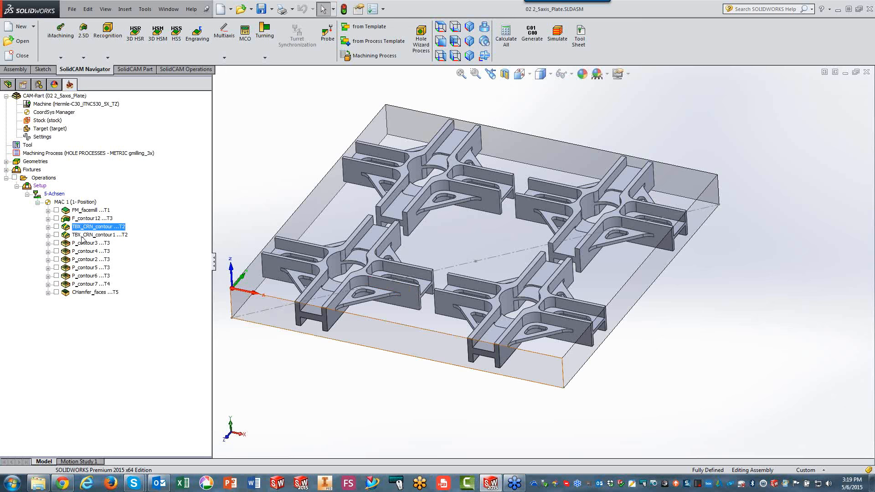
ctrl+click(84, 235)
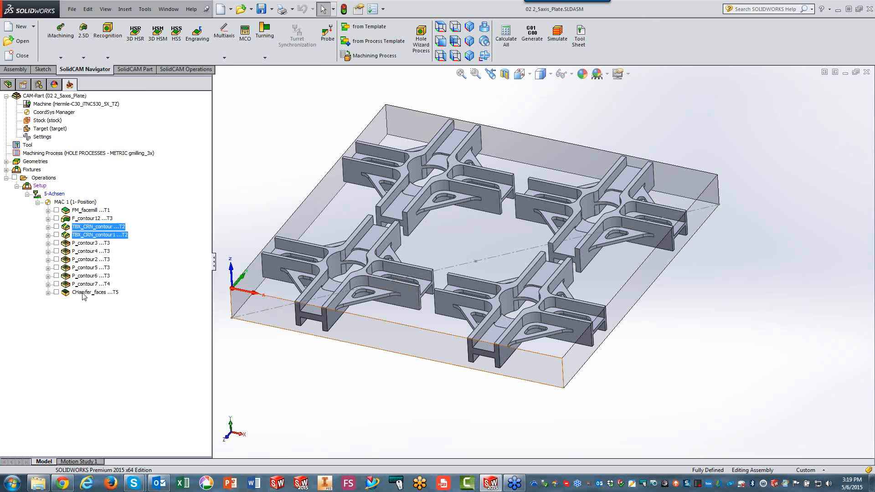
ctrl+click(84, 284)
right_click(85, 287)
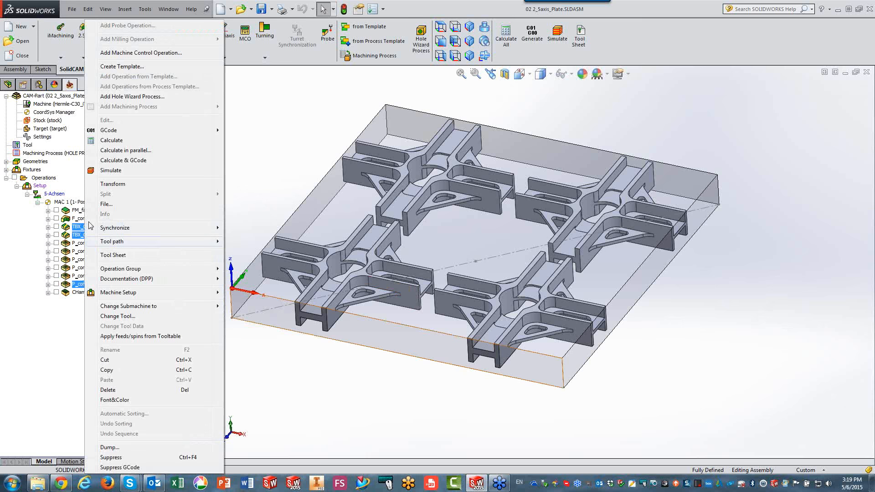
click(103, 185)
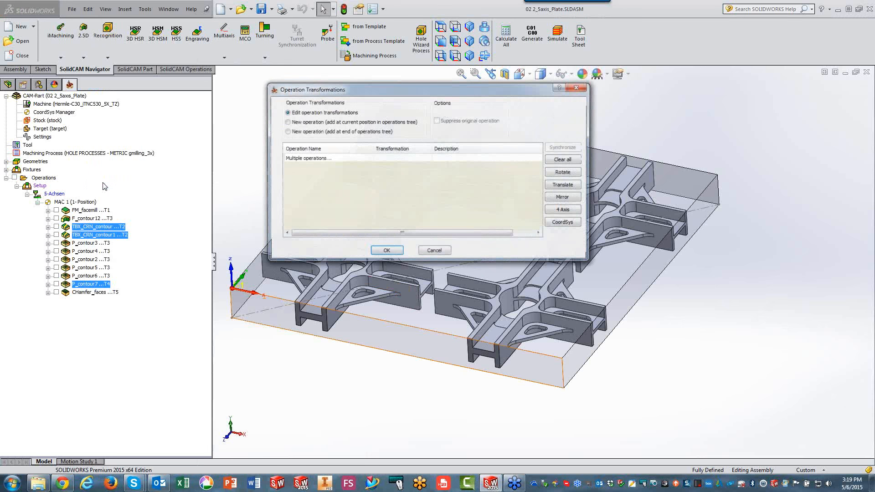
click(567, 174)
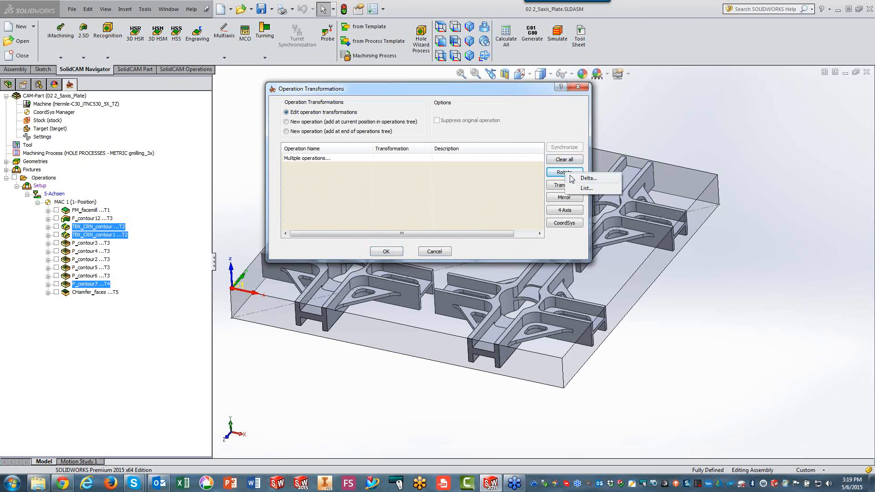
click(585, 188)
Include the original operation in the rotation list and add three rotations of 90° each.
click(204, 71)
drag(240, 98, 222, 101)
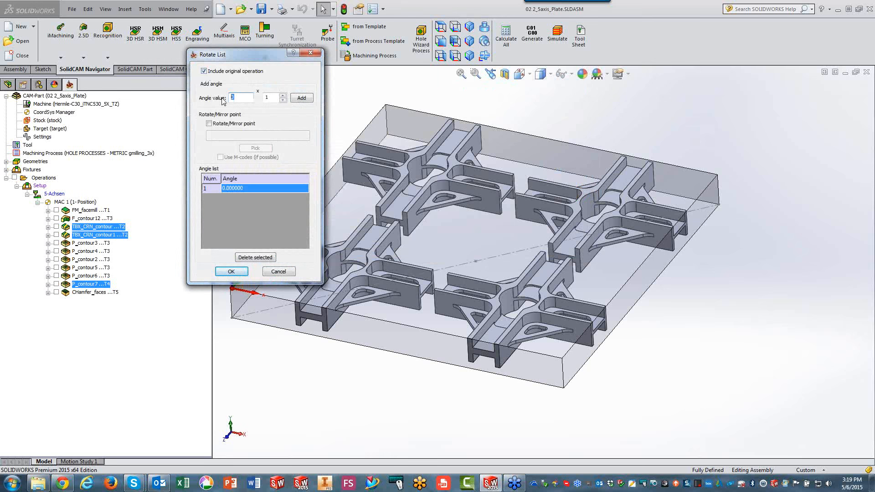
text(90)
click(283, 95)
click(301, 97)
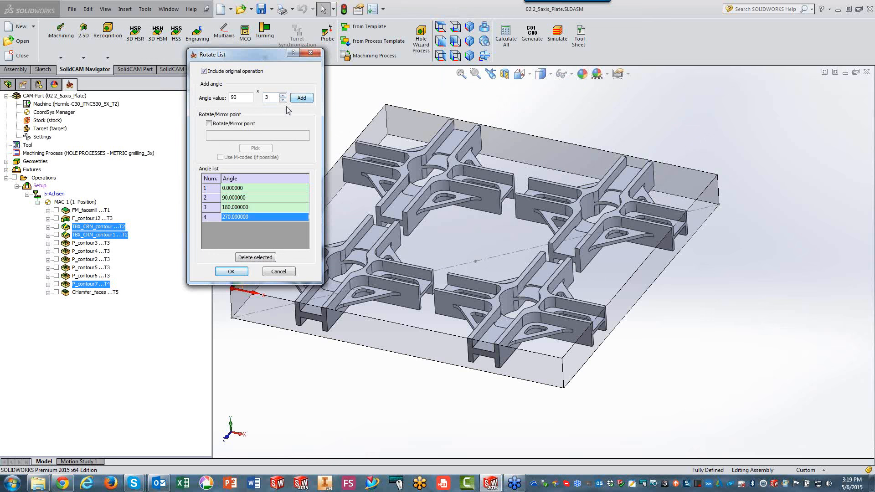
Enable a rotate/mirror point at the bore centre of the part nearest the origin (X 125, Y 125) and accept the rotation list.
click(209, 123)
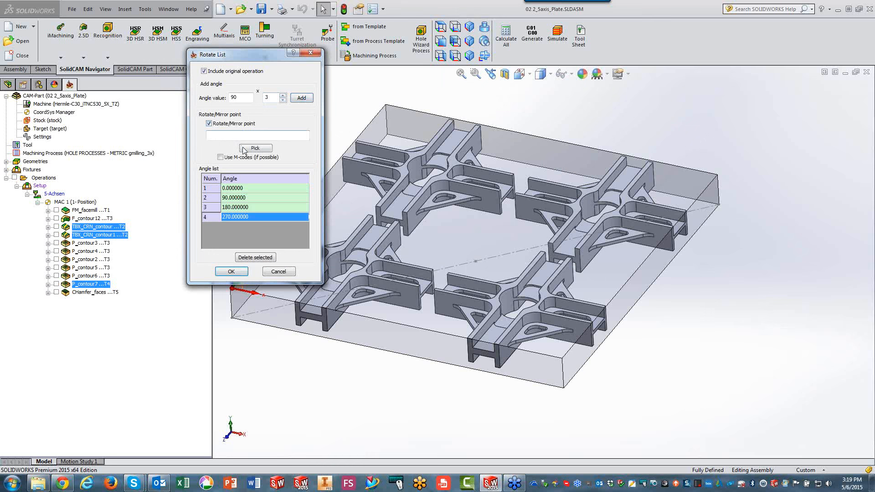
click(255, 148)
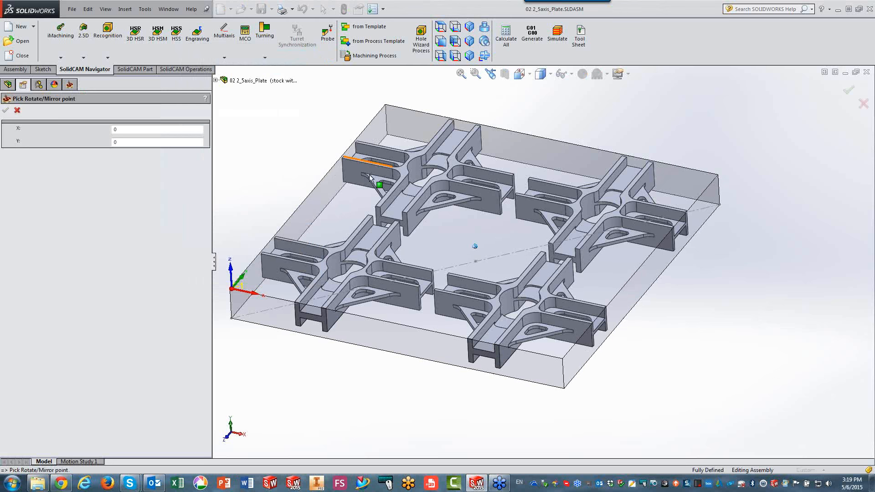
middle_drag(393, 224, 368, 249)
scroll(367, 247, down, 1)
click(331, 230)
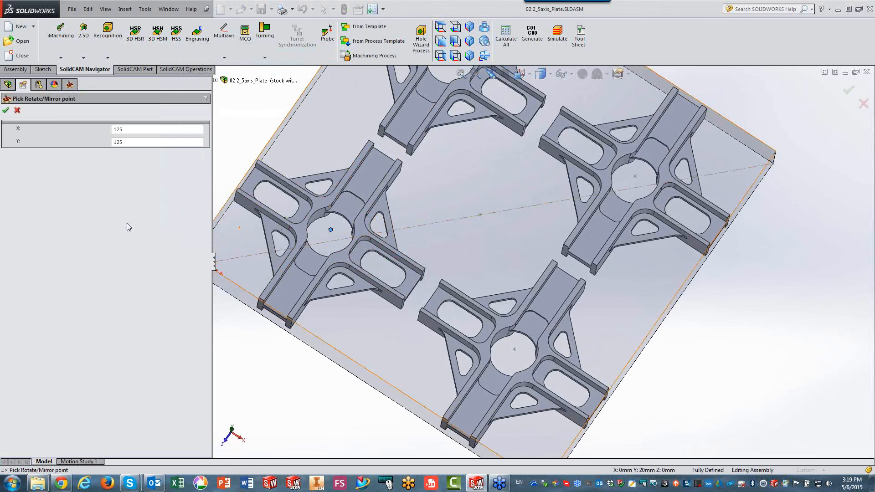
click(5, 111)
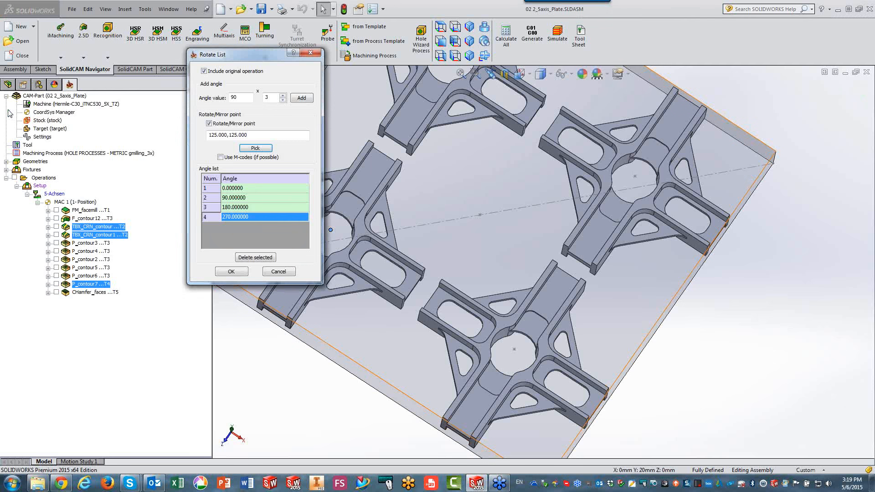
click(231, 271)
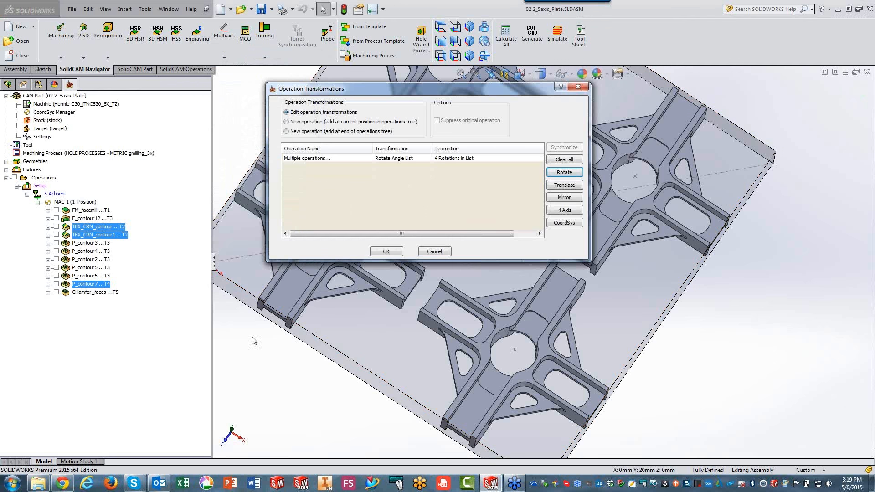
click(263, 362)
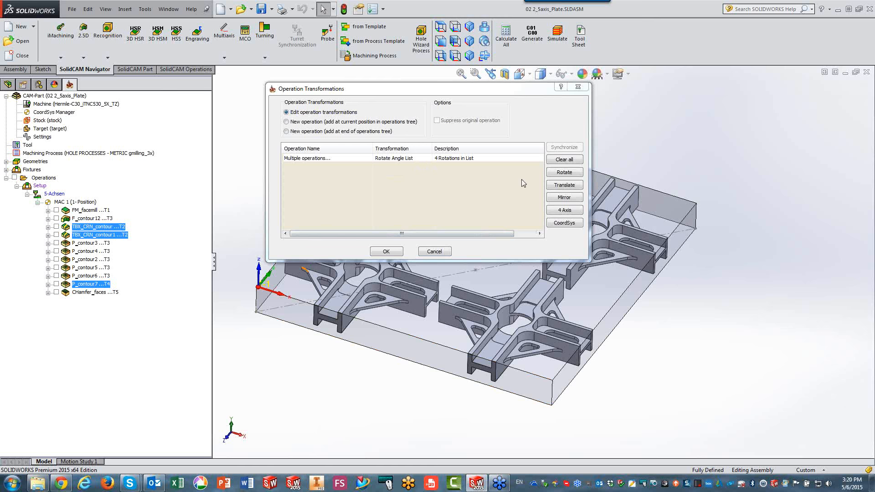
Add a matrix translation with 2 copies along X at a step of 275.
click(572, 185)
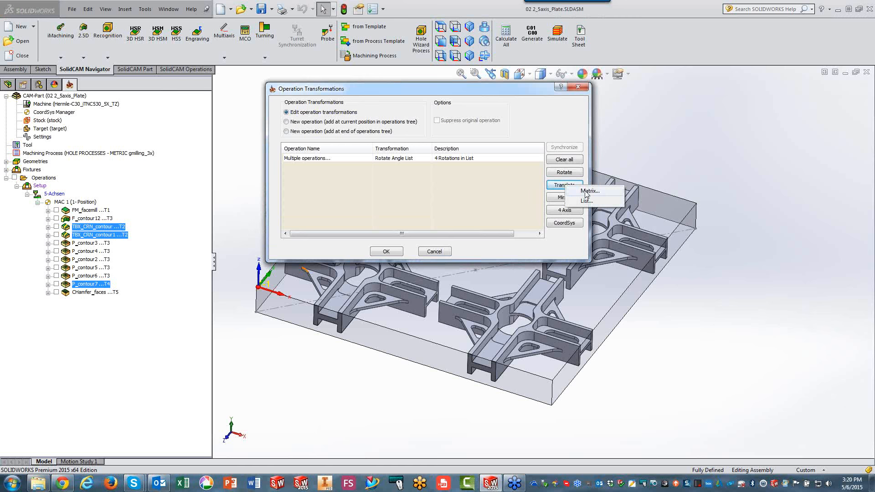
click(586, 191)
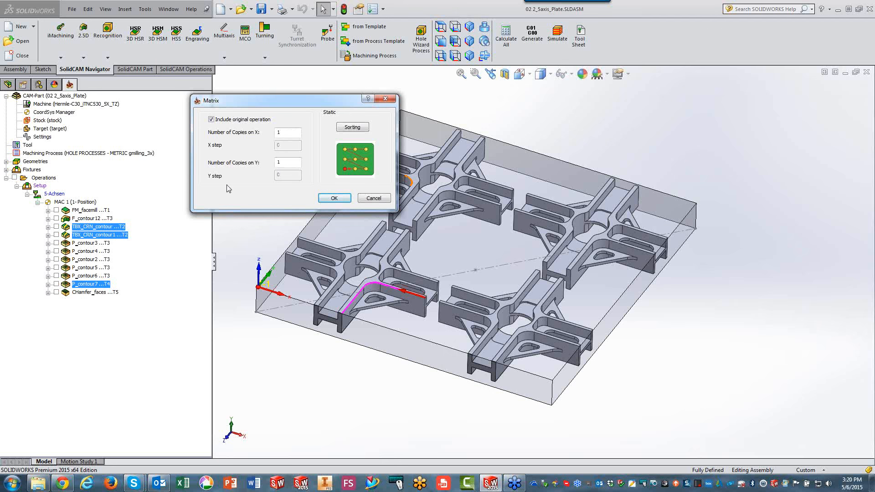
double_click(286, 133)
text(2,)
key(Tab)
text(275)
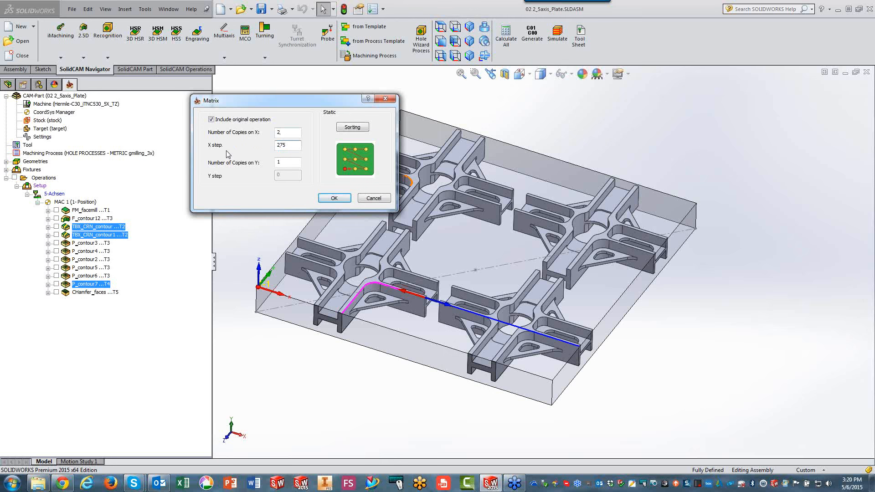
Set the translation matrix to 2 copies along Y at a step of 275 and accept it.
click(286, 165)
double_click(283, 162)
text(2)
key(Tab)
text(275)
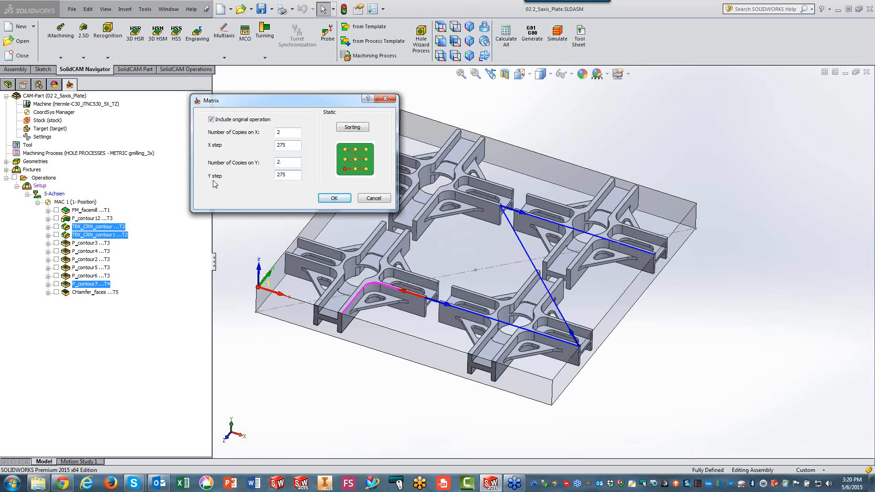
click(328, 199)
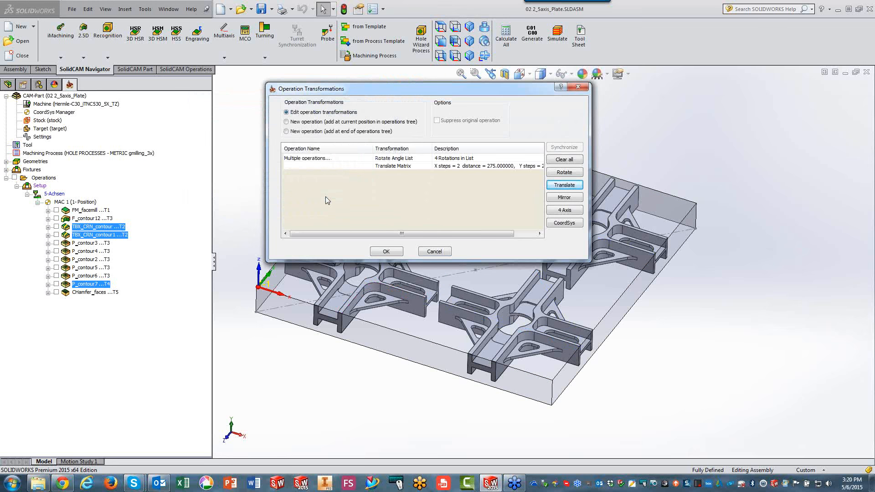
Apply the rotation and matrix transformations to the three operations and hide all displayed toolpaths.
click(379, 250)
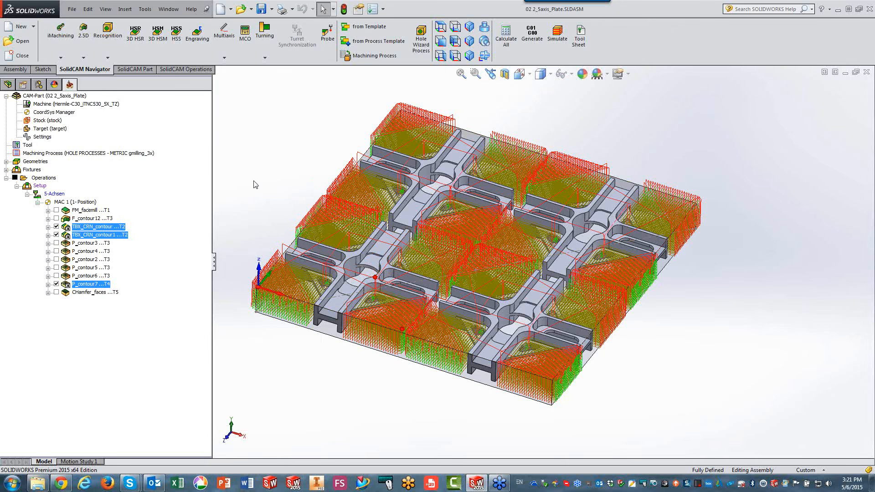
click(96, 218)
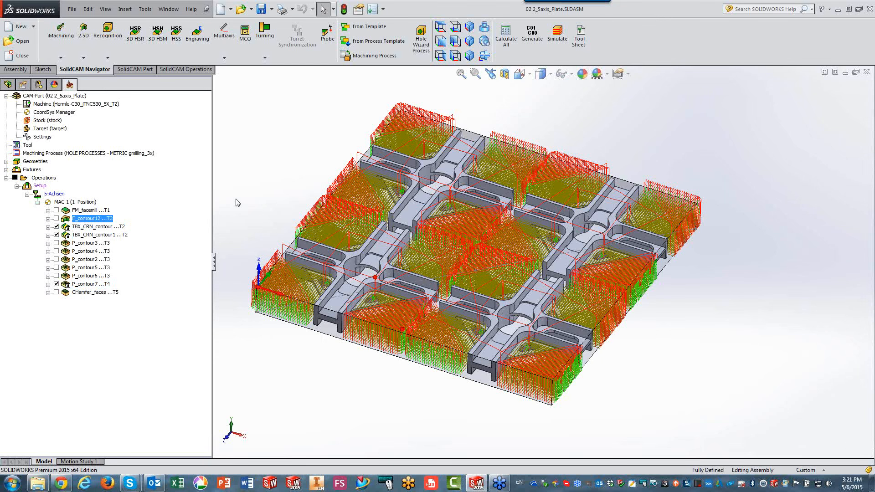
click(14, 178)
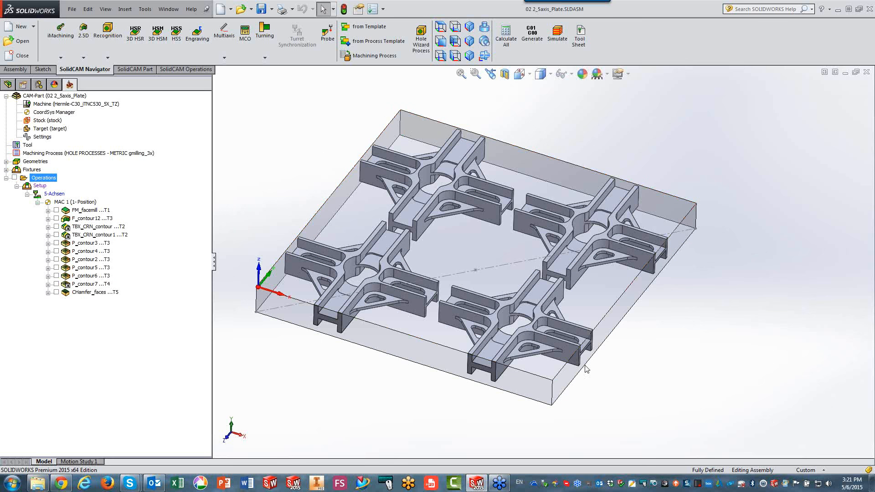
Open the FM_facemill operation and show its facemill geometry on the stock.
right_click(99, 211)
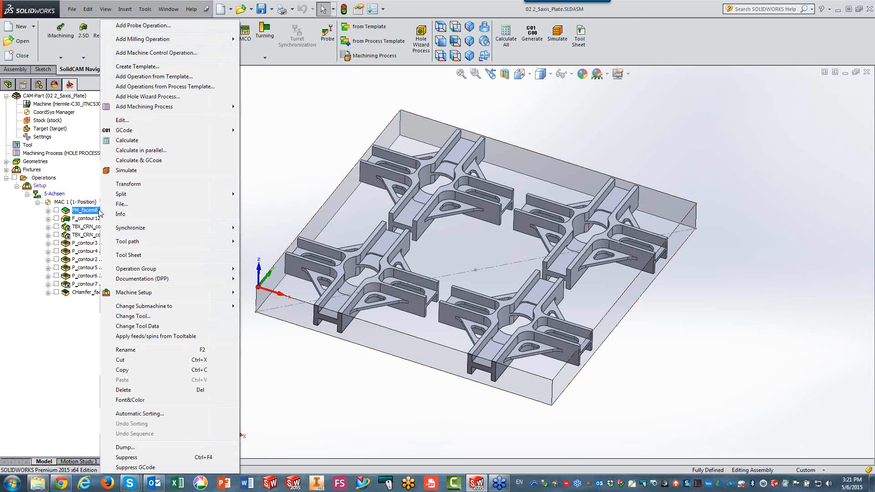
click(140, 121)
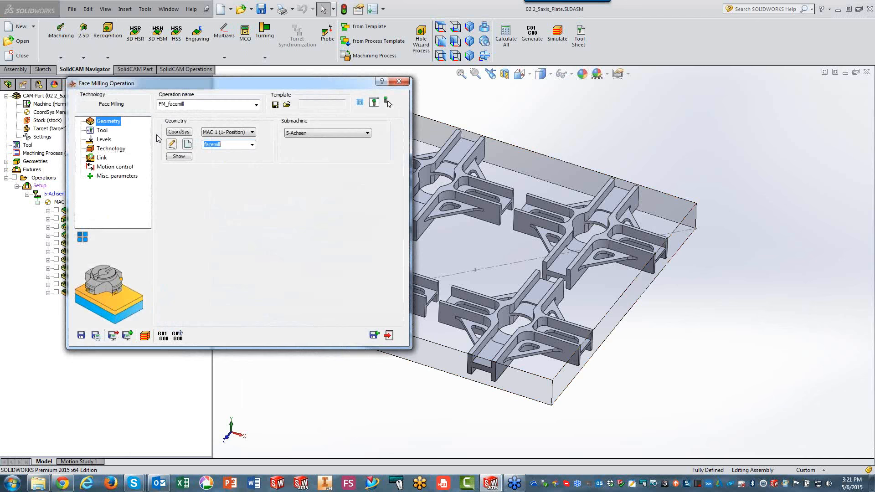
click(178, 157)
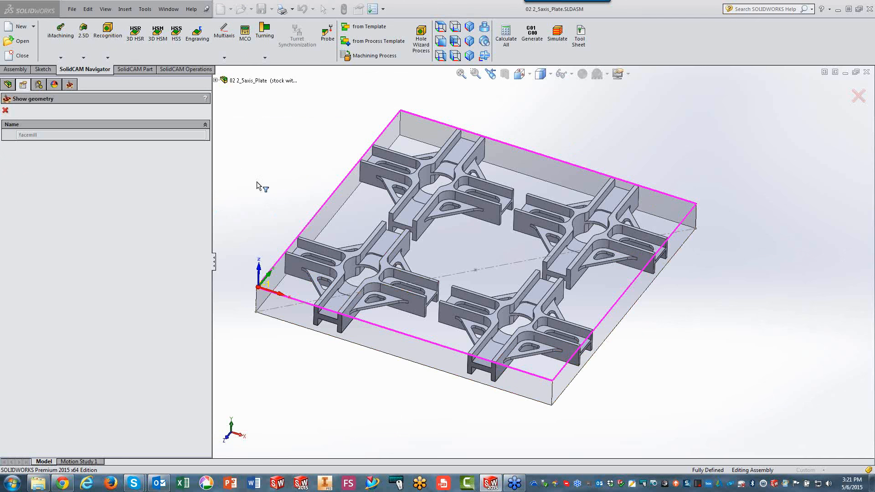
click(5, 111)
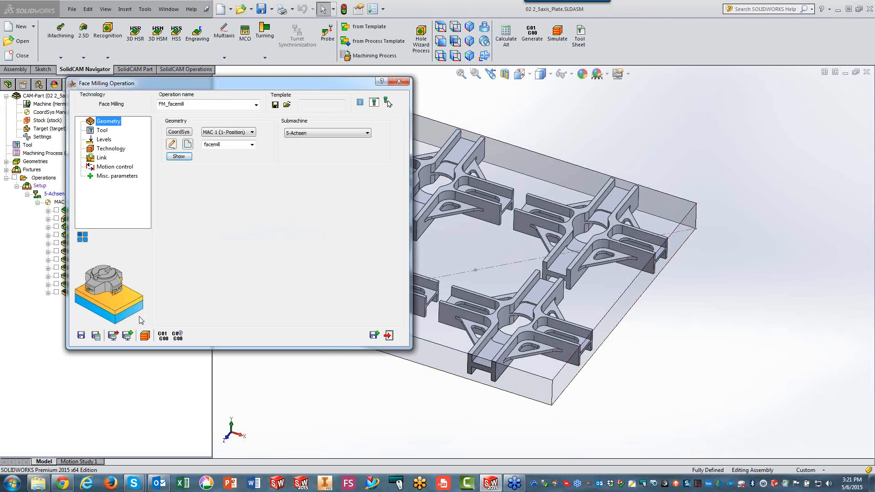
Simulate FM_facemill in SolidVerify at reduced speed and close the operation.
click(146, 335)
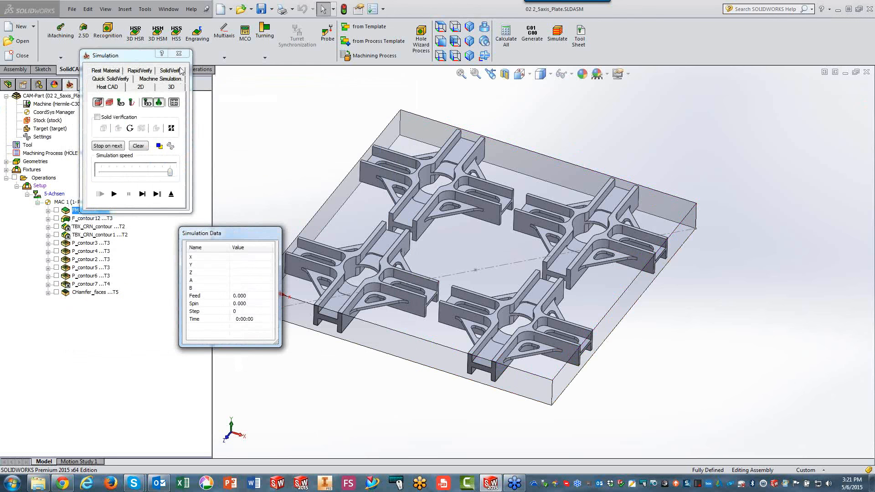
click(180, 68)
click(143, 194)
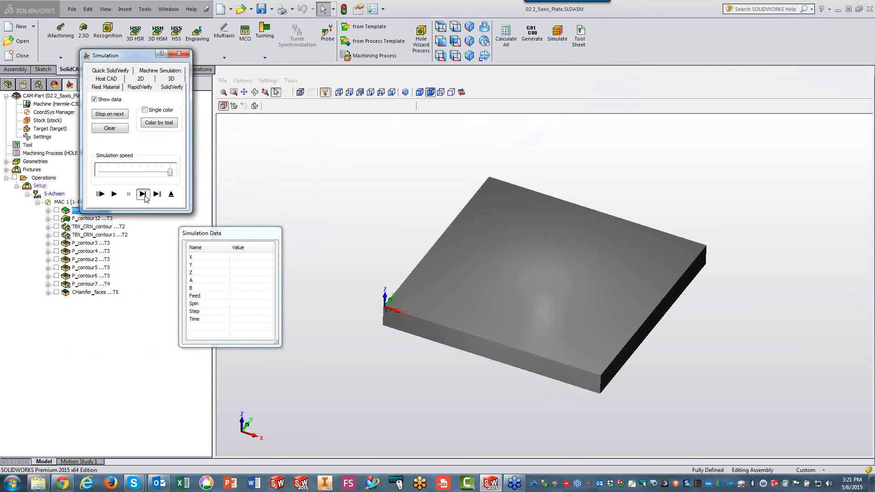
click(145, 195)
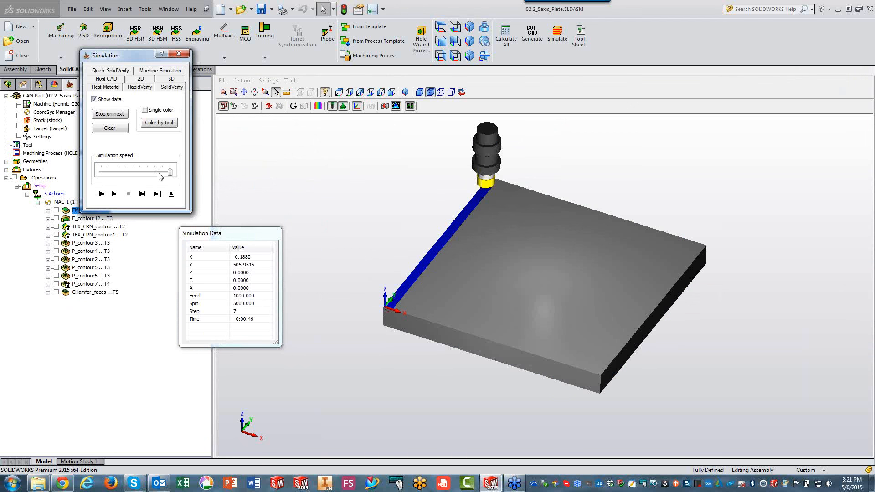
click(136, 173)
click(113, 194)
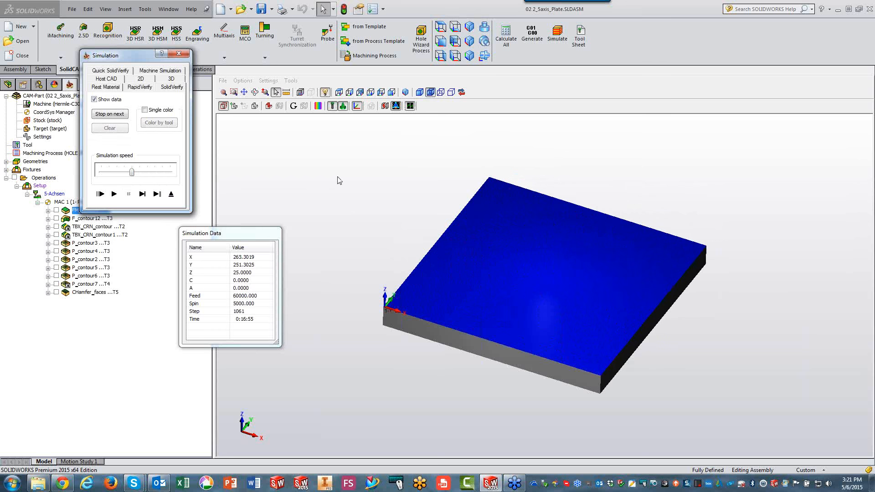
click(174, 197)
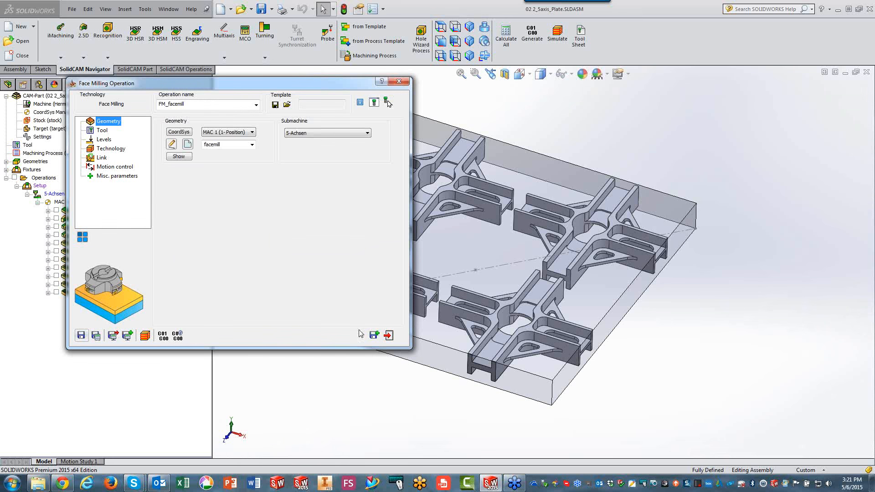
click(388, 335)
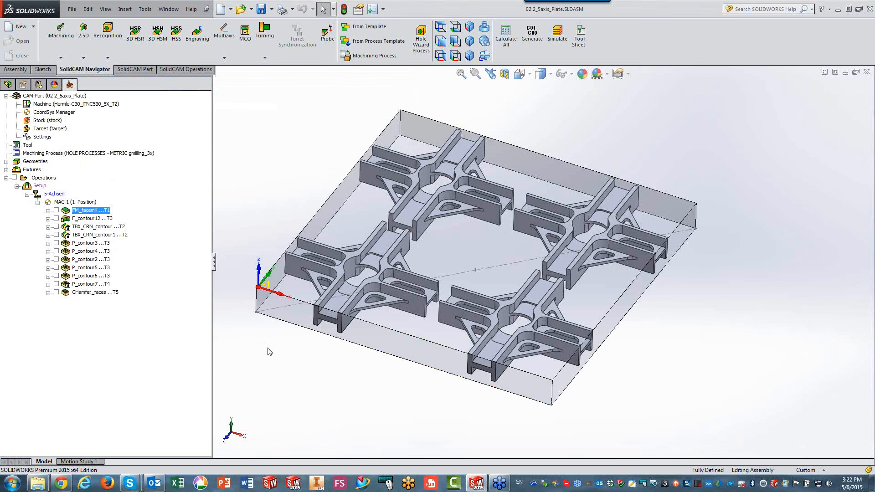
Select F_contour12, P_contour3, P_contour4, P_contour2, P_contour5, P_contour6 and CHamfer_faces together and open their operation transformations.
click(80, 220)
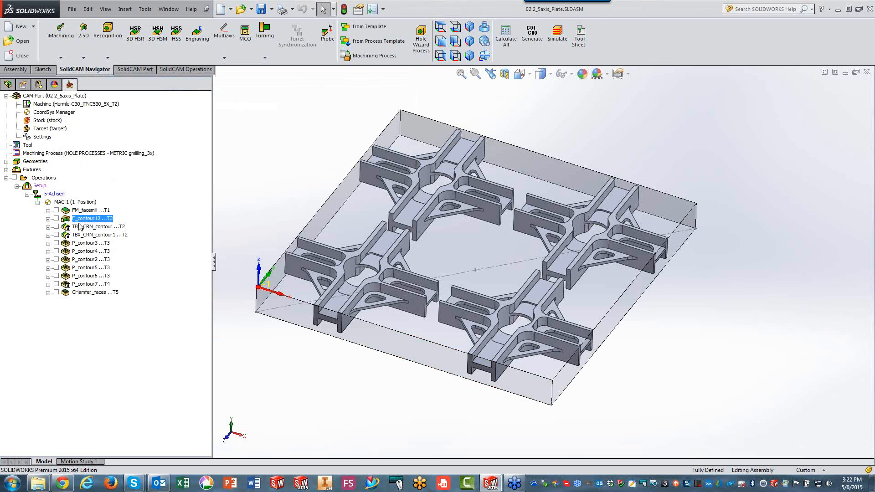
ctrl+click(79, 244)
ctrl+click(81, 251)
ctrl+click(82, 259)
ctrl+click(82, 268)
ctrl+click(83, 277)
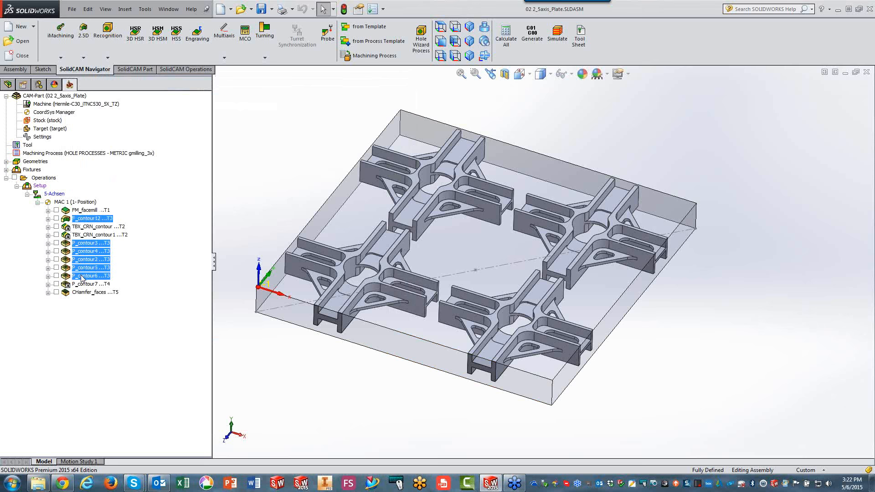
ctrl+click(83, 292)
right_click(83, 295)
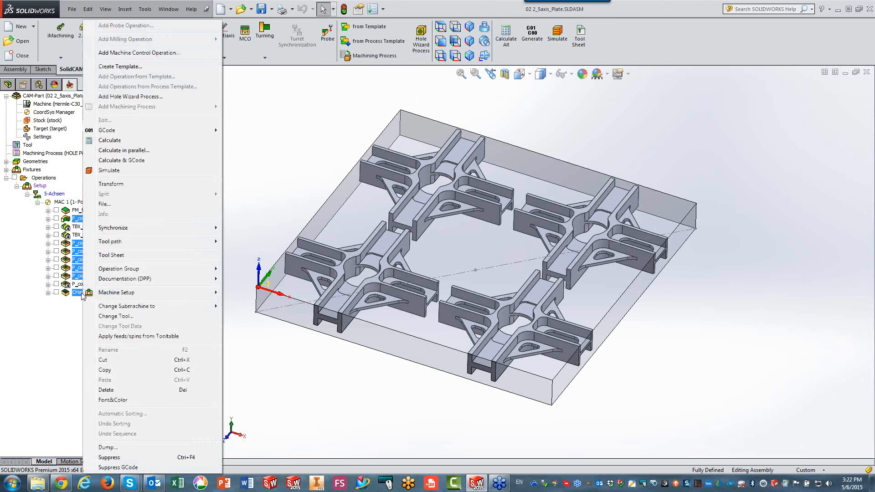
click(136, 185)
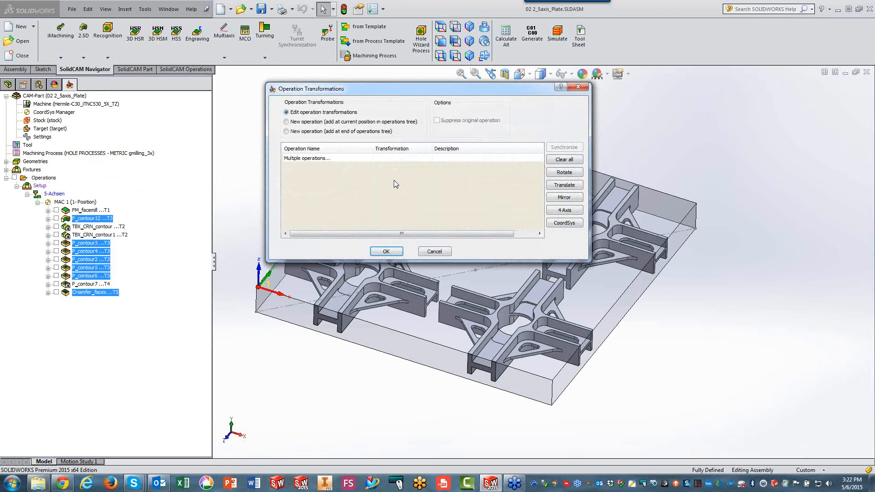
Apply a matrix translation that includes the original operation, with 2 copies at a 275 step in X and 2 copies at a 275 step in Y.
click(565, 186)
click(588, 192)
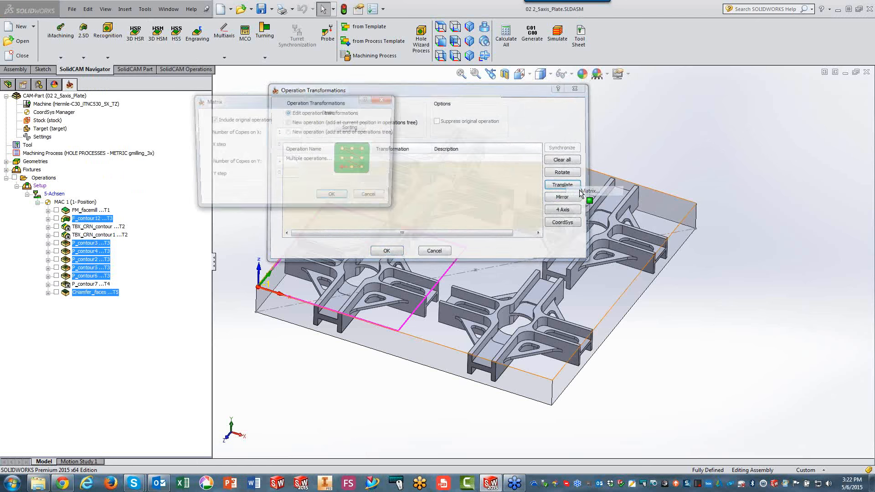
text(2)
click(282, 145)
text(275)
key(Tab)
text(2)
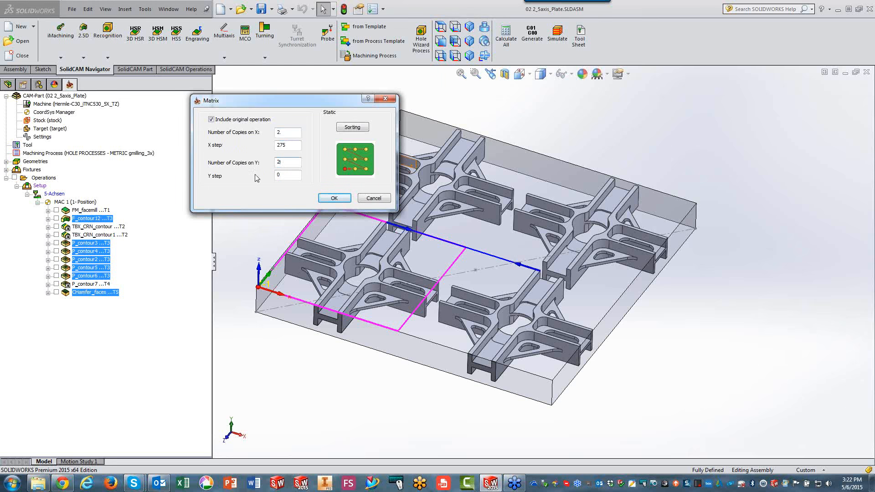
key(Tab)
text(275)
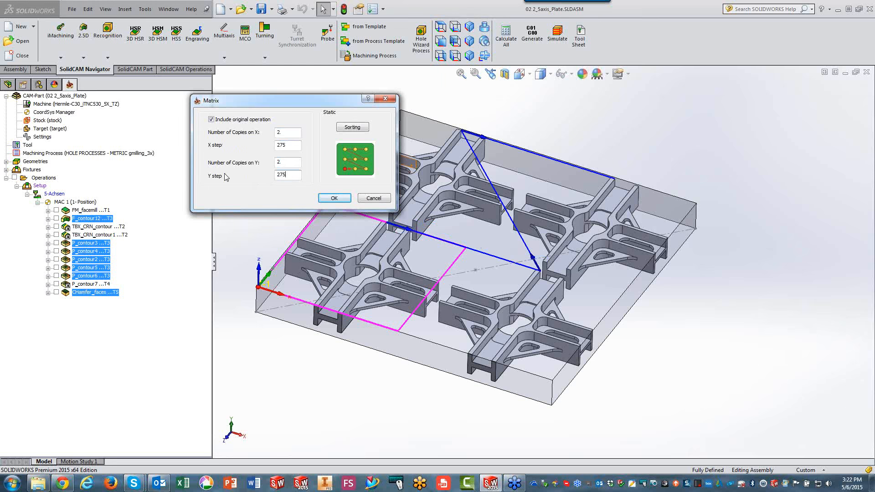
click(333, 199)
click(387, 252)
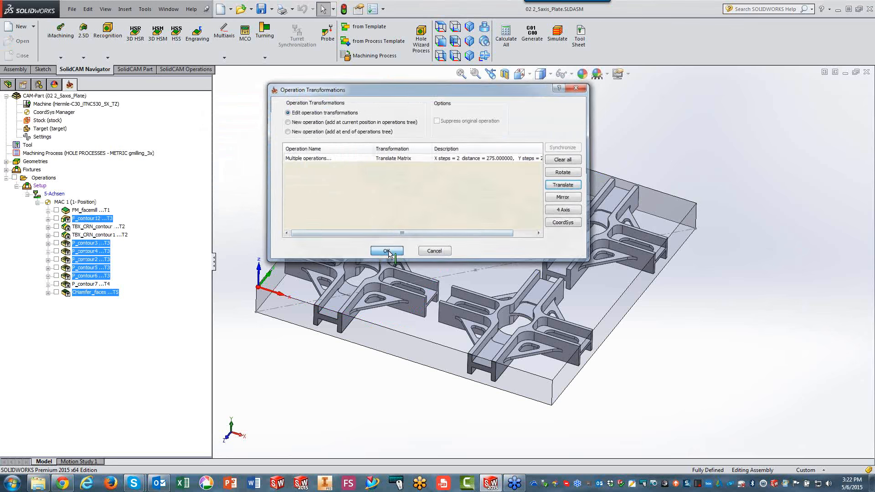
Run Machine Simulation on all operations at increased speed, then stop and exit the simulation.
click(45, 178)
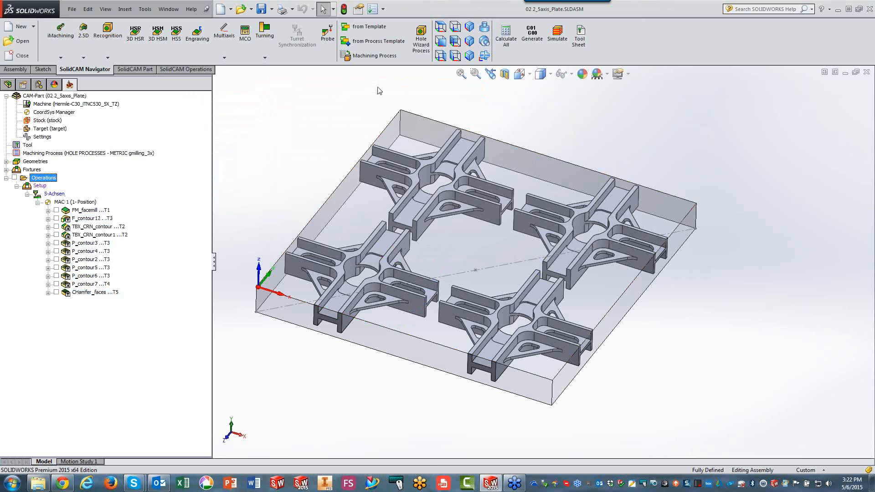
click(556, 42)
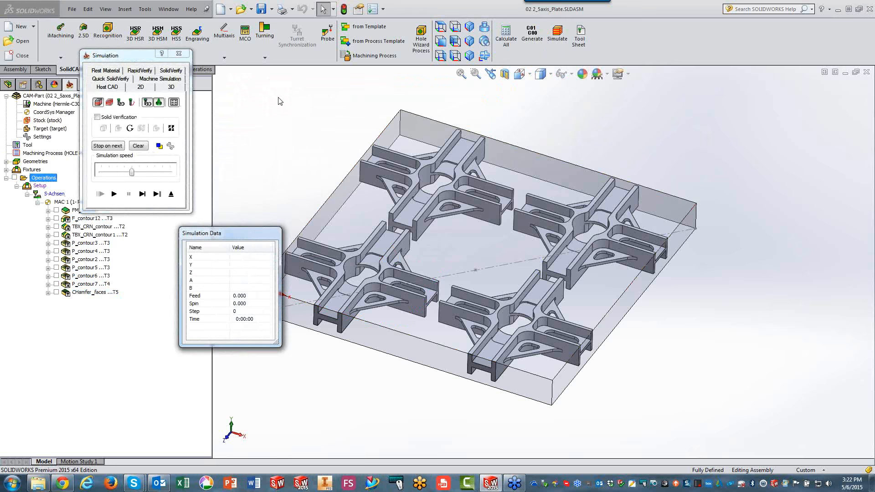
click(167, 80)
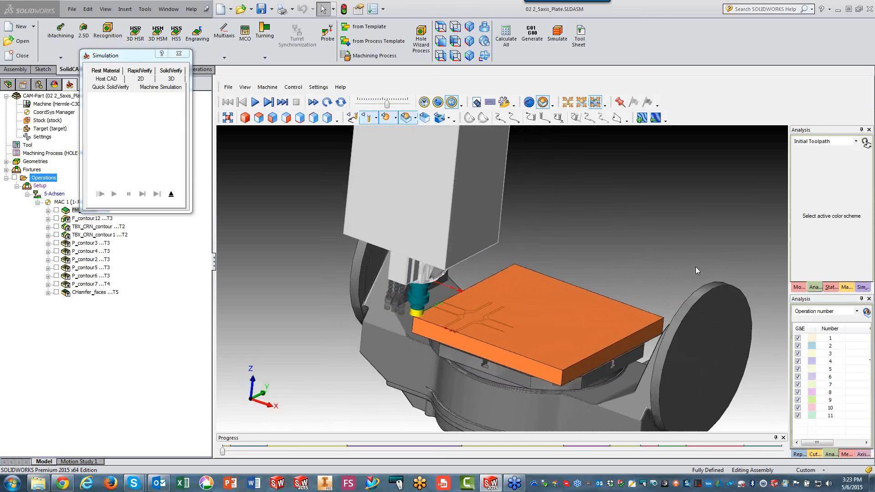
click(255, 102)
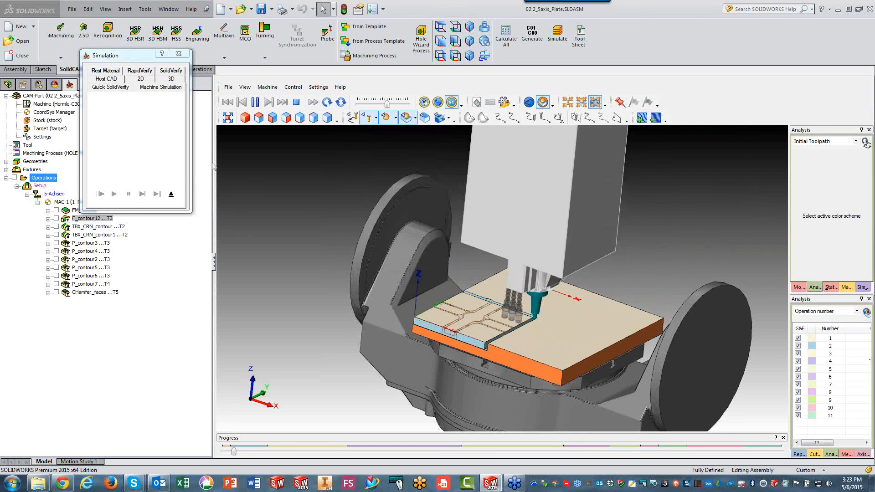
drag(387, 105, 394, 105)
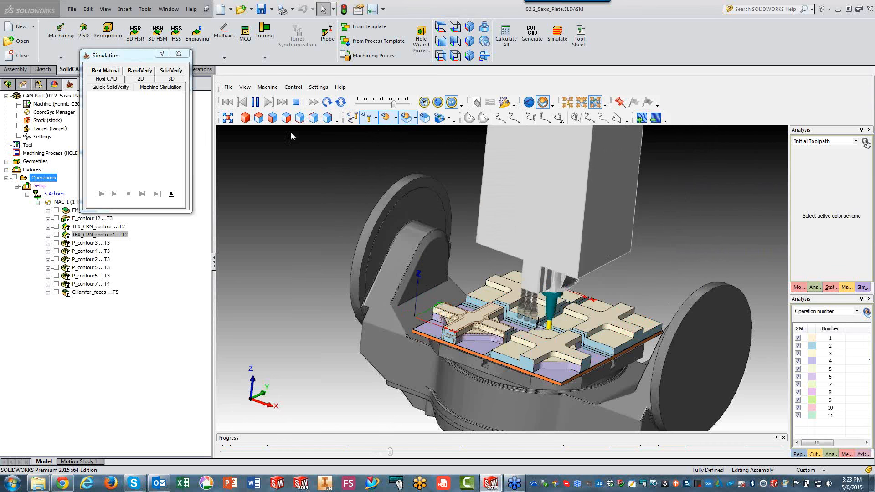
click(296, 102)
click(171, 194)
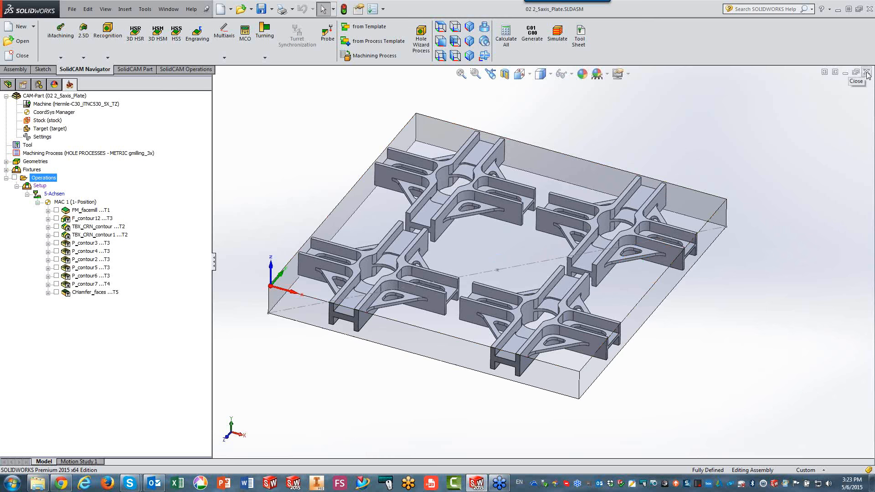
Open the CAM-Part 03 2_5axis_2_Parts_2_fixtures and view the two fixtured parts from above and in isometric.
click(18, 42)
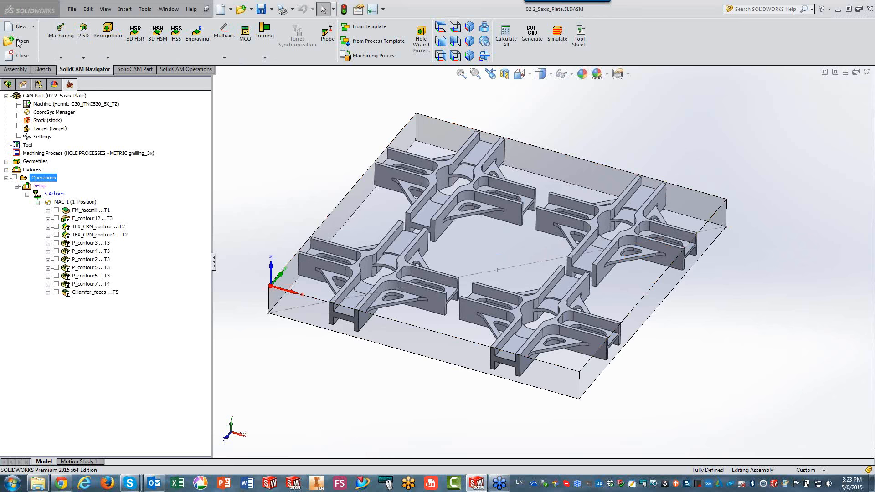
click(283, 182)
click(432, 289)
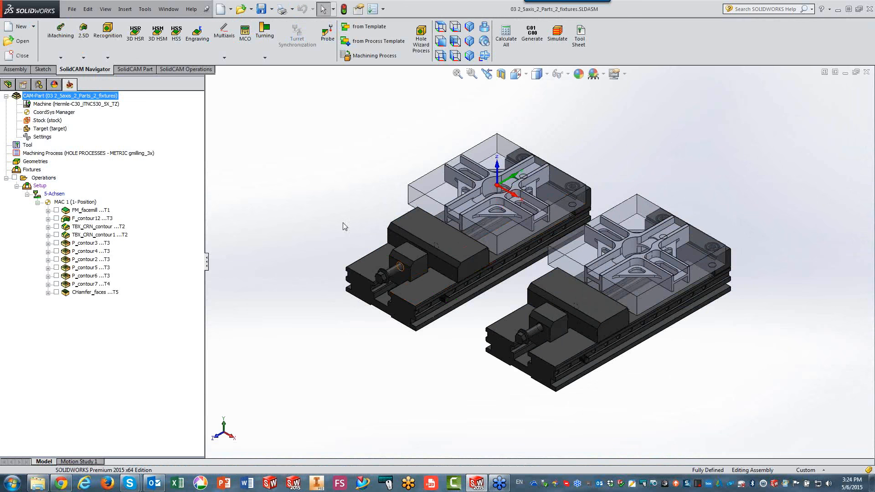
click(441, 28)
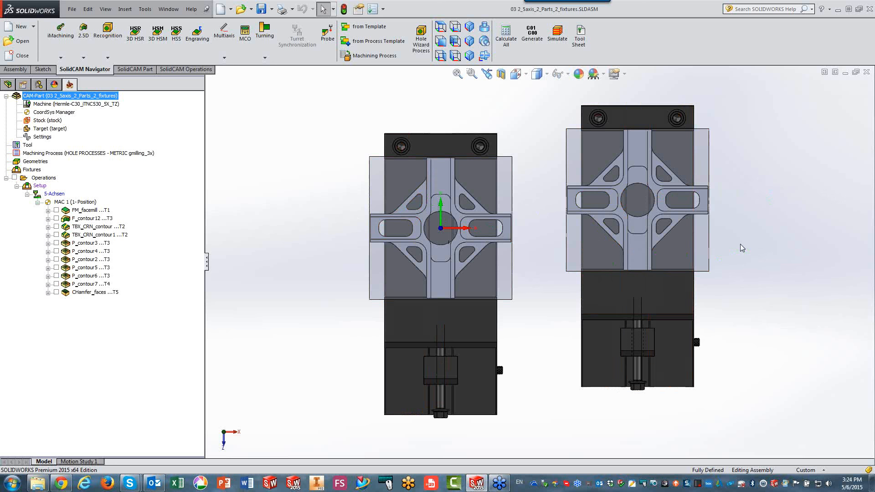
key(ctrl+7)
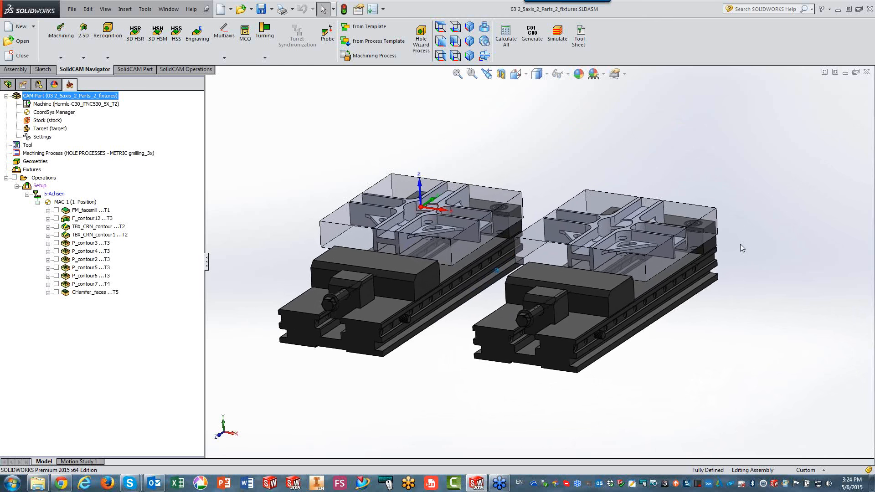
Select TBX_CRN_contour, TBX_CRN_contour1 and P_contour7 together and open their operation transformations.
click(104, 228)
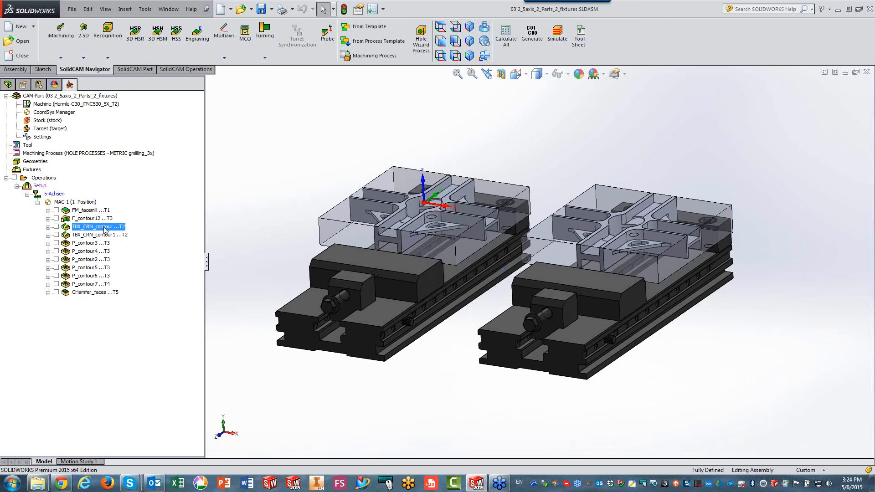
ctrl+click(100, 235)
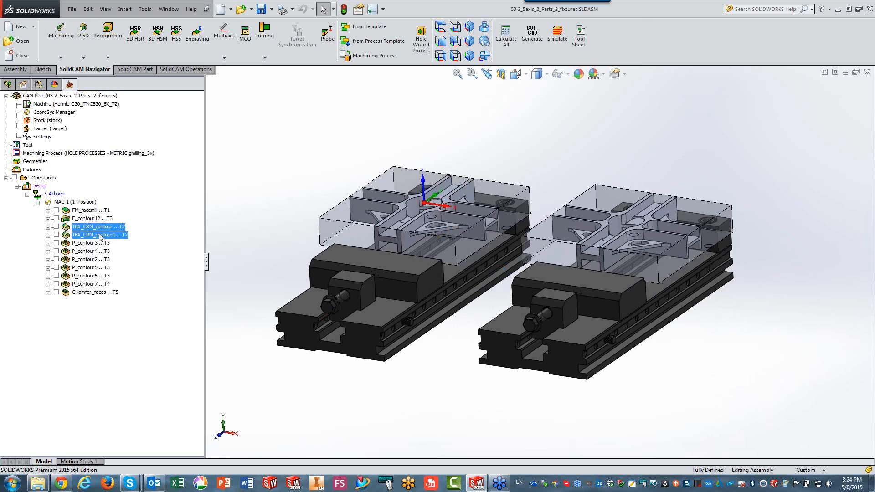
ctrl+click(80, 285)
right_click(112, 229)
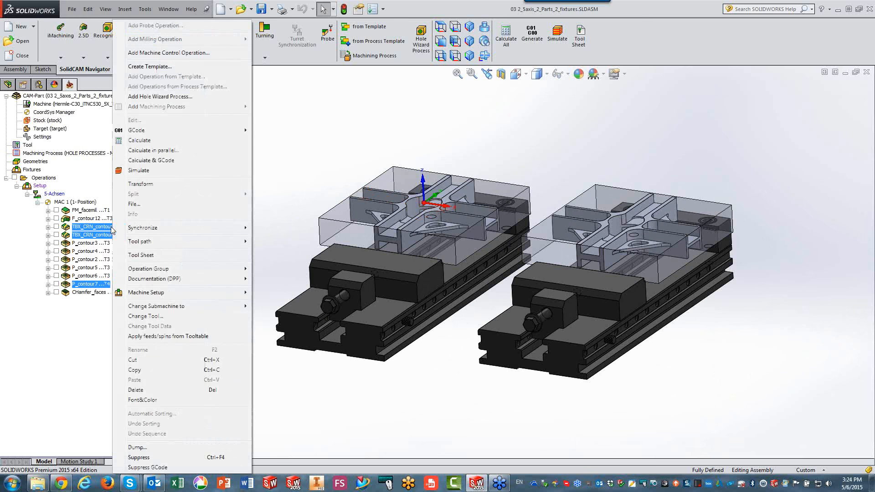
click(143, 184)
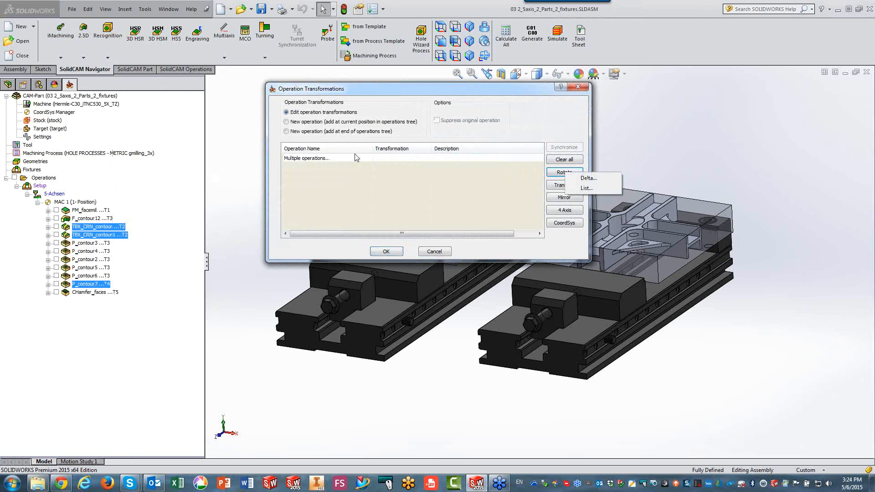
Add a rotation list that includes the original operation and repeats a 90-degree angle to give four rotations.
click(587, 188)
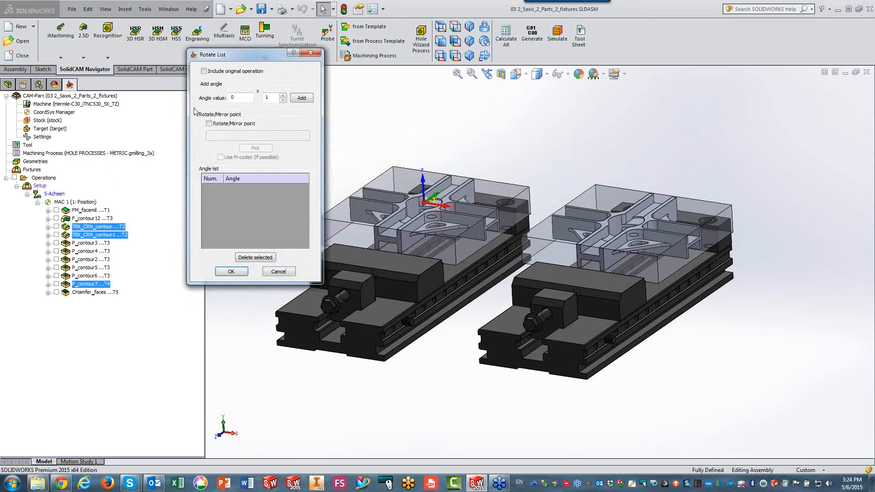
click(205, 72)
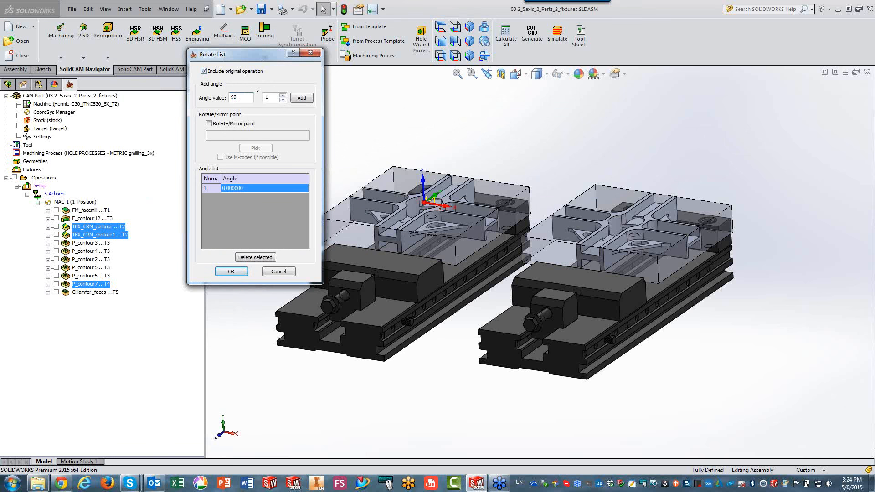
text(90)
click(282, 96)
click(282, 96)
click(301, 98)
click(232, 272)
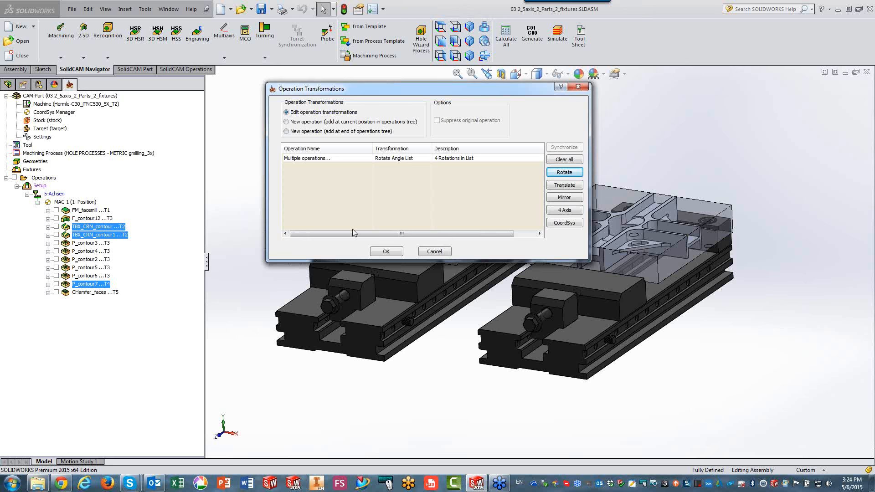
drag(378, 94, 220, 98)
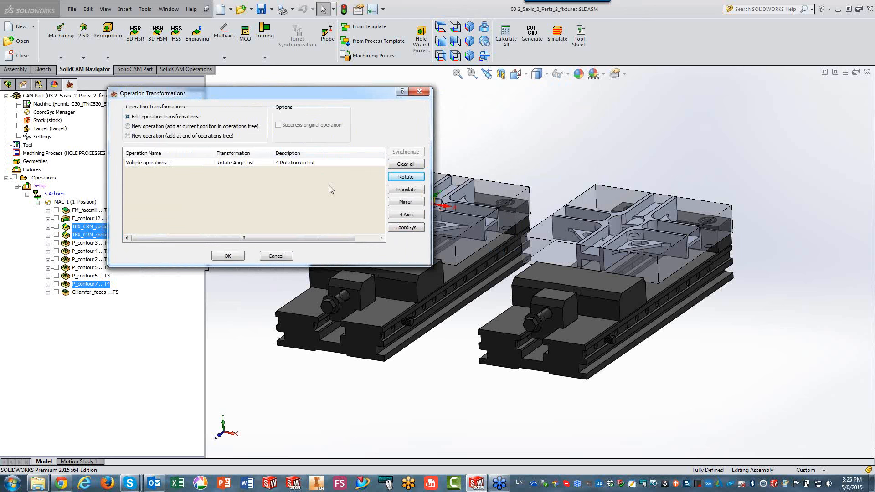
click(404, 189)
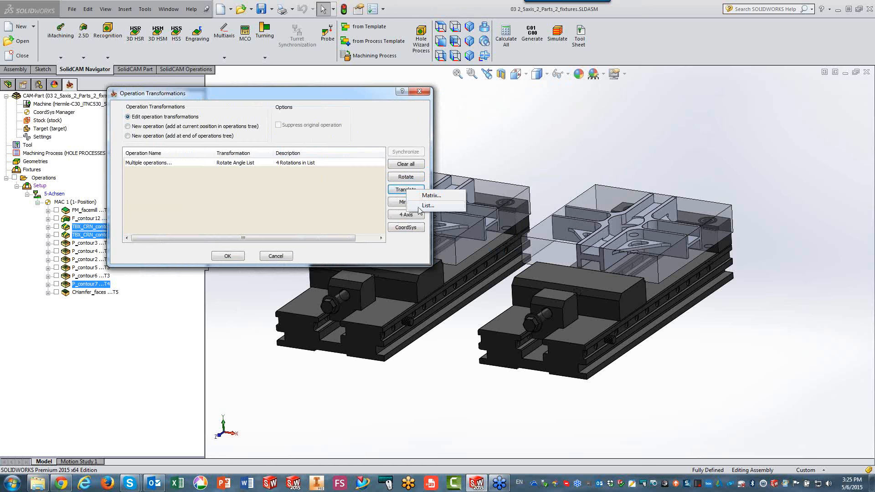
click(339, 100)
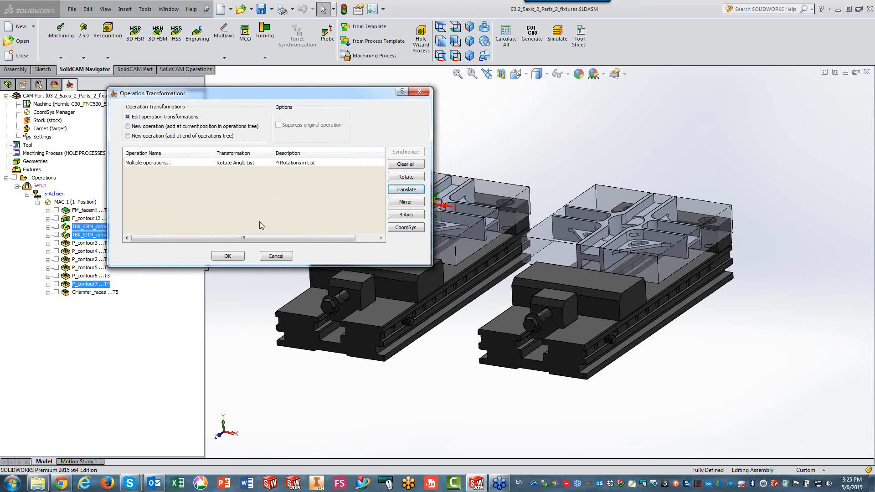
Apply the rotations and measure the offset between matching points on the two parts' stock blocks.
click(228, 256)
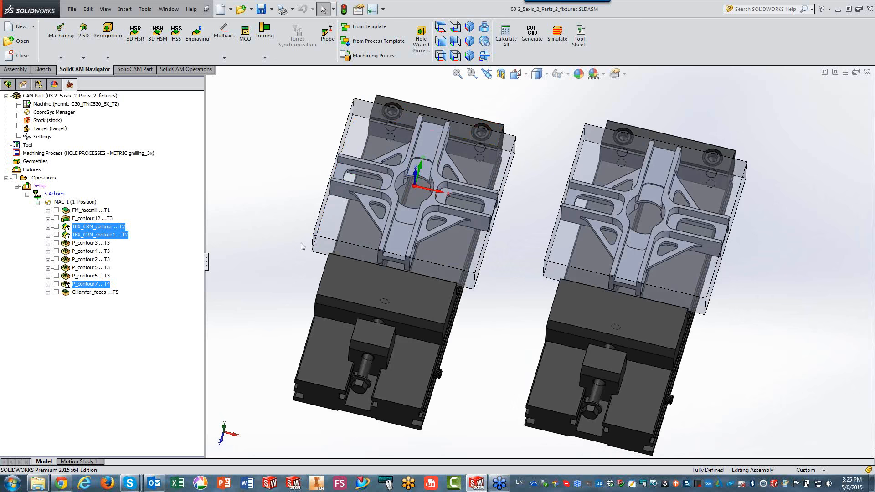
click(312, 235)
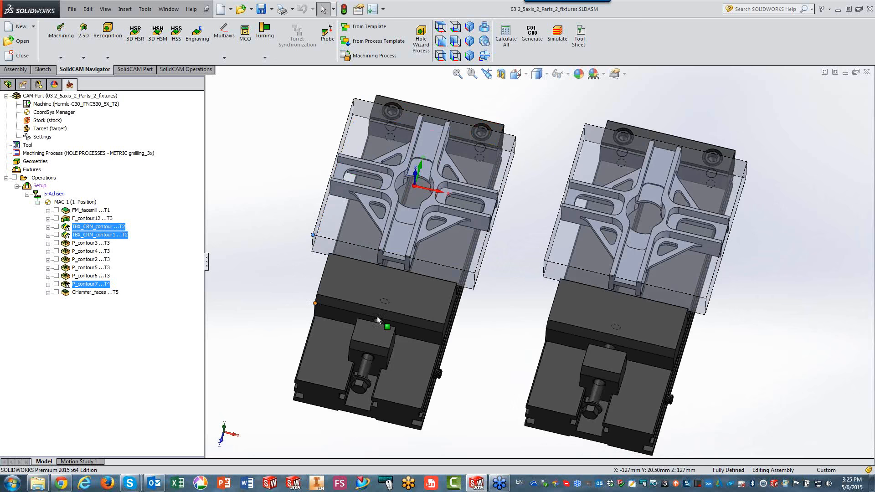
ctrl+click(545, 263)
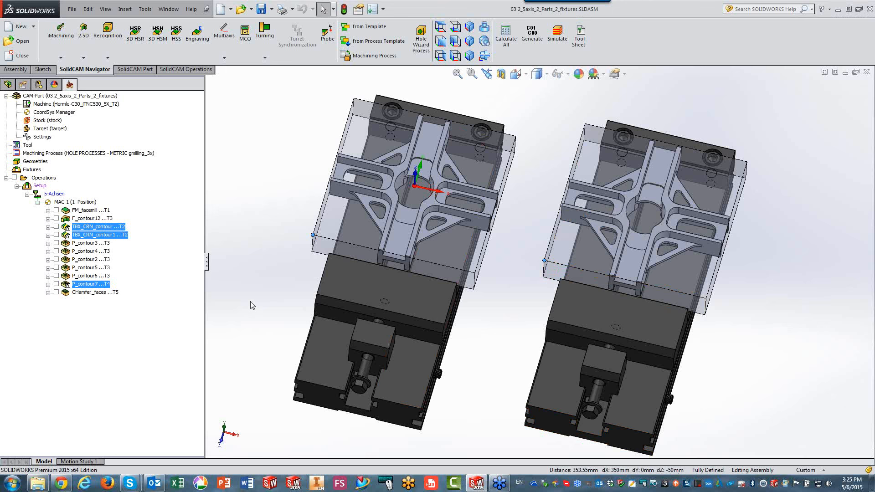
Add a translation list to the same three operations, including the original and an offset of 350, 50, 0, and apply the transformations.
right_click(76, 234)
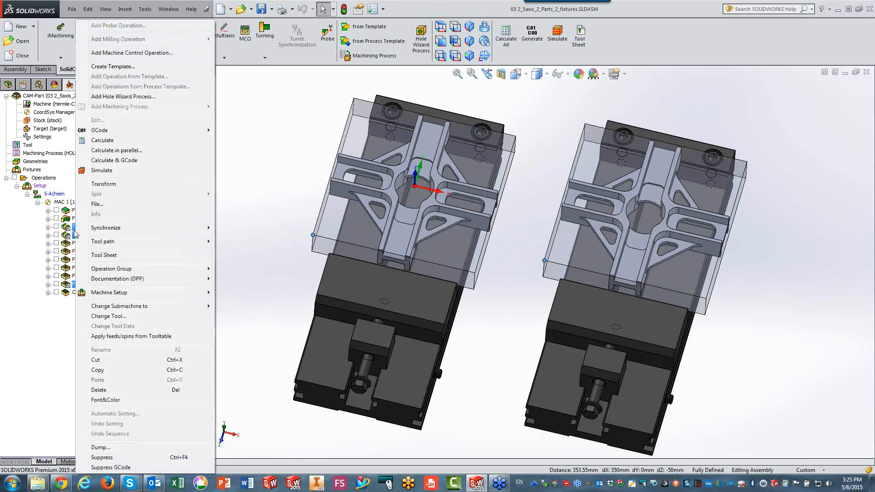
click(100, 184)
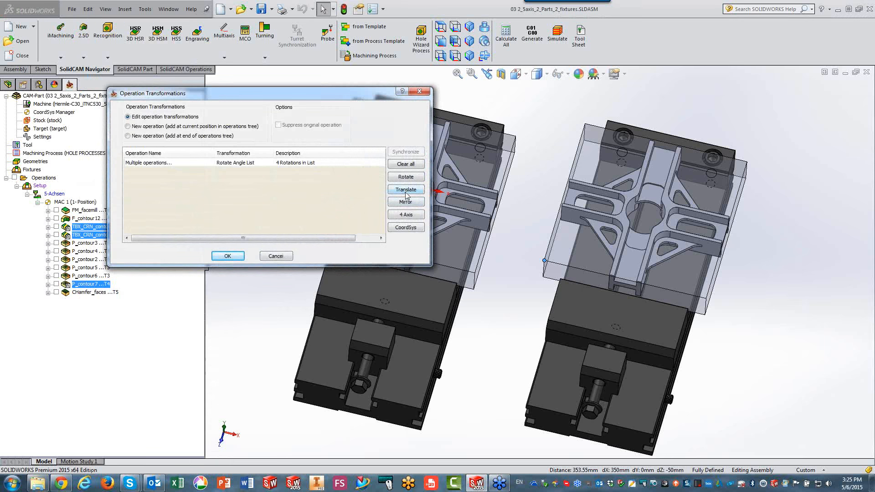
click(406, 190)
click(427, 203)
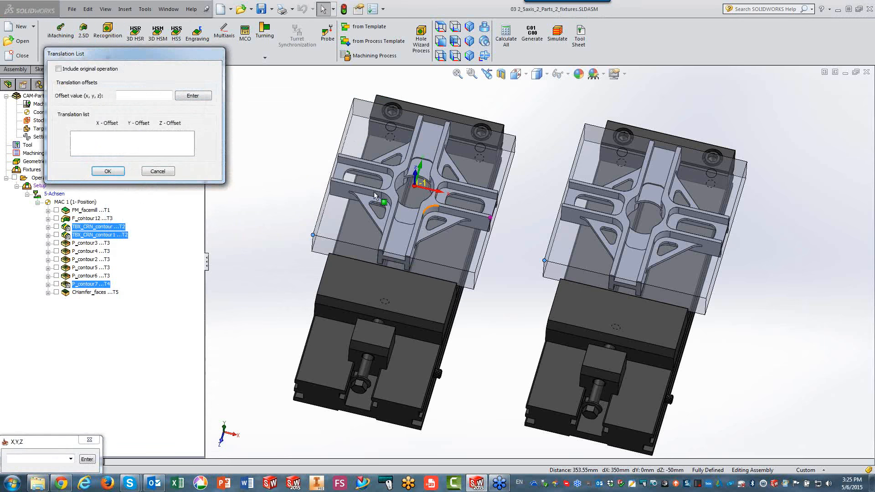
click(59, 69)
text(350)
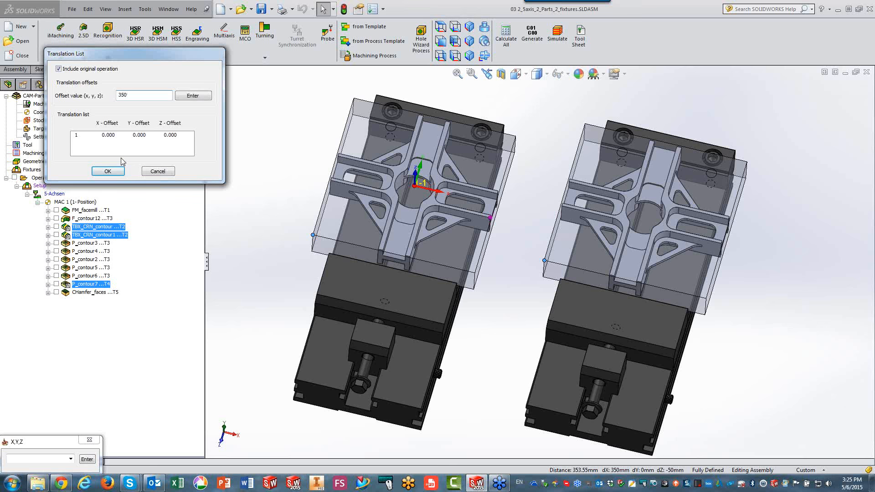
text(,50,0)
click(189, 98)
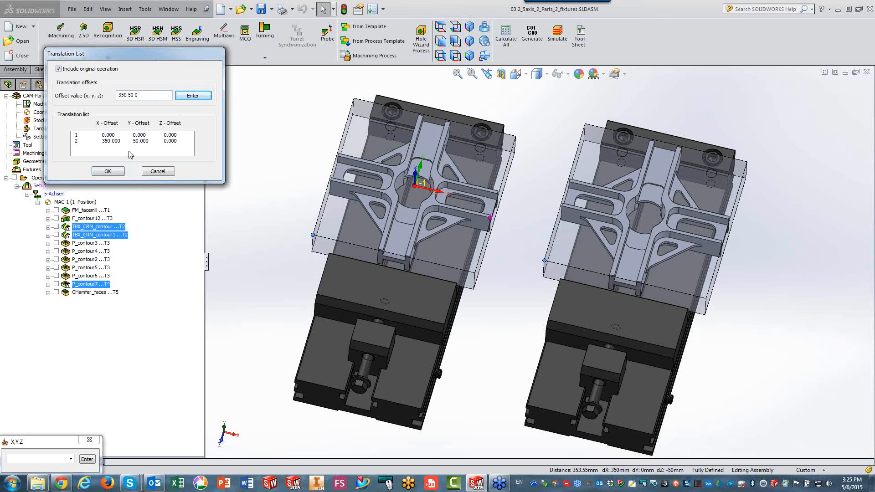
click(112, 171)
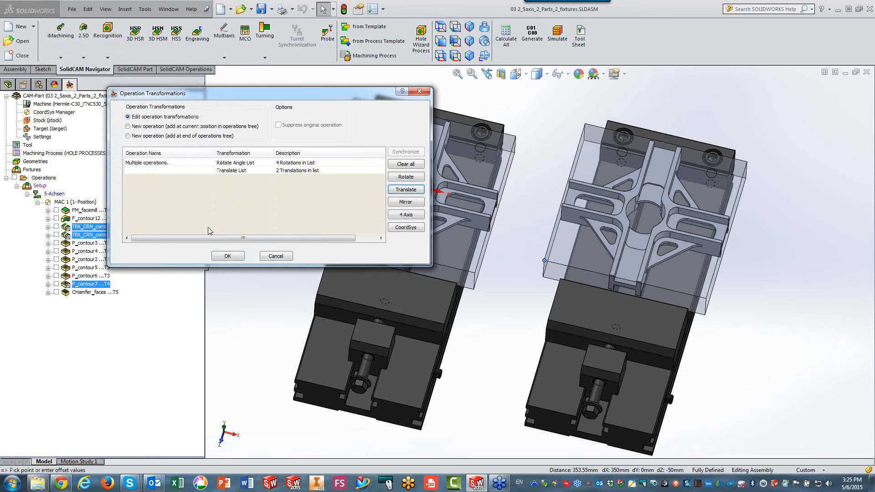
click(227, 256)
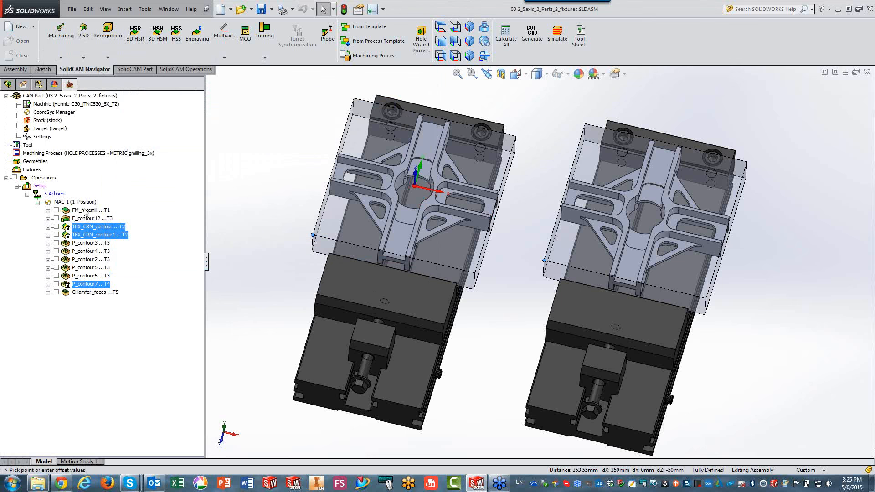
Select FM_facemill, F_contour12, P_contour3, P_contour4, P_contour2, P_contour5, P_contour6 and CHamfer_faces together and open their operation transformations.
click(86, 210)
ctrl+click(87, 220)
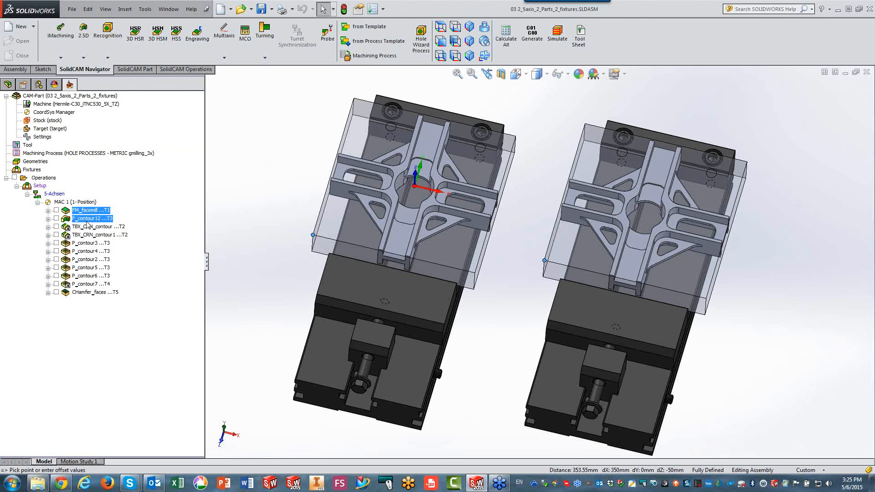
ctrl+click(95, 242)
ctrl+click(94, 250)
ctrl+click(90, 260)
ctrl+click(90, 268)
ctrl+click(91, 275)
ctrl+click(85, 292)
right_click(85, 296)
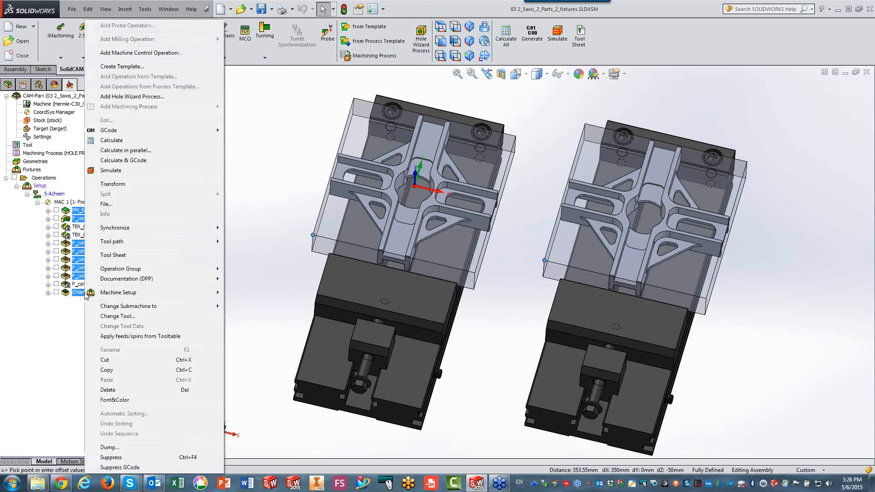
click(103, 184)
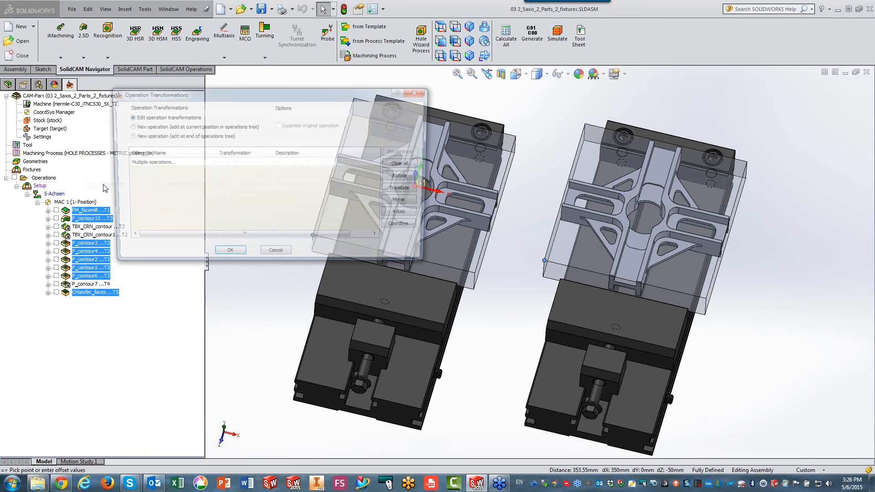
Add a translation list to the selected operations, including the original and an offset of 350, 50, 0, and apply the transformations.
click(402, 191)
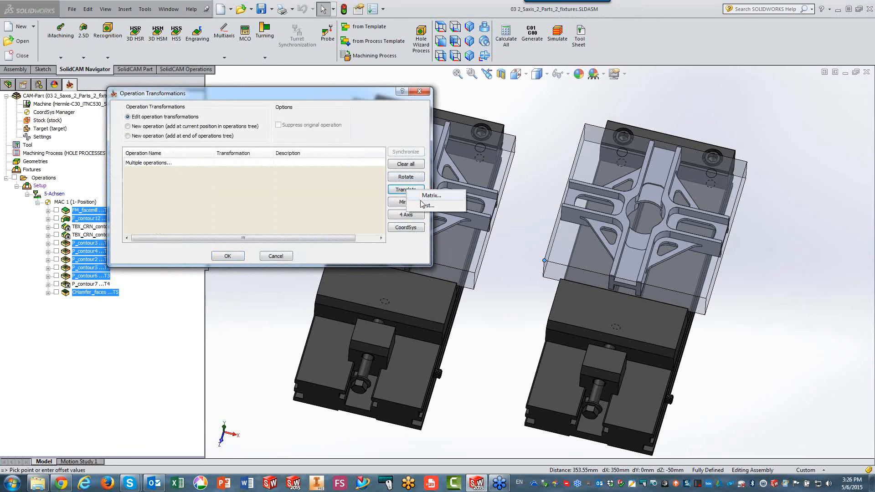
click(59, 69)
click(146, 95)
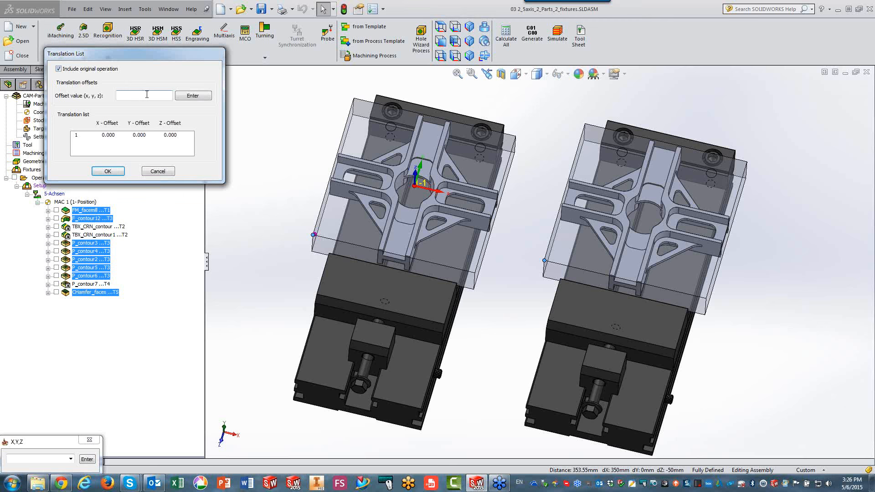
text(350)
text('5)
click(193, 97)
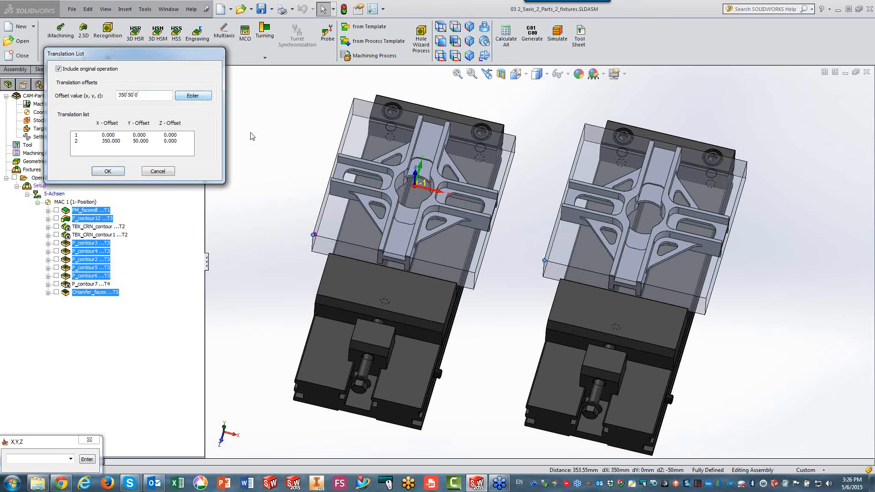
click(108, 173)
click(227, 257)
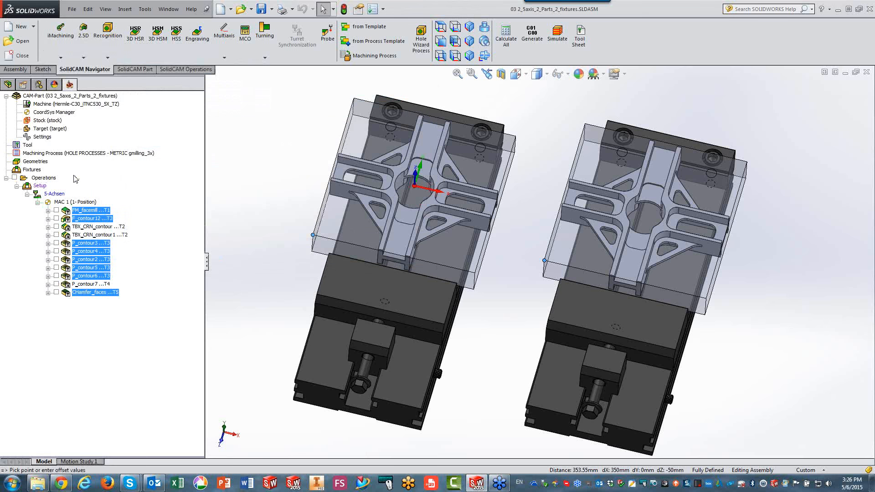
Simulate all operations in SolidVerify at a faster speed, inspect the machined parts in both fixtures, and exit the simulation.
click(45, 178)
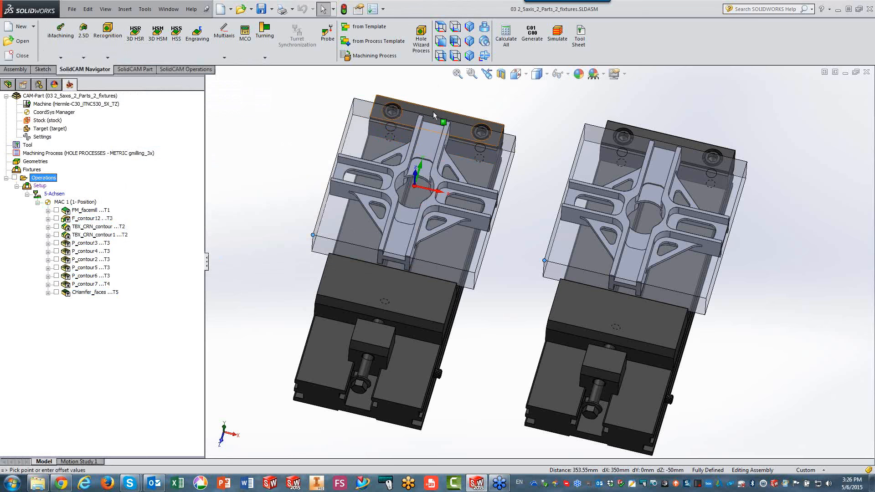
click(553, 39)
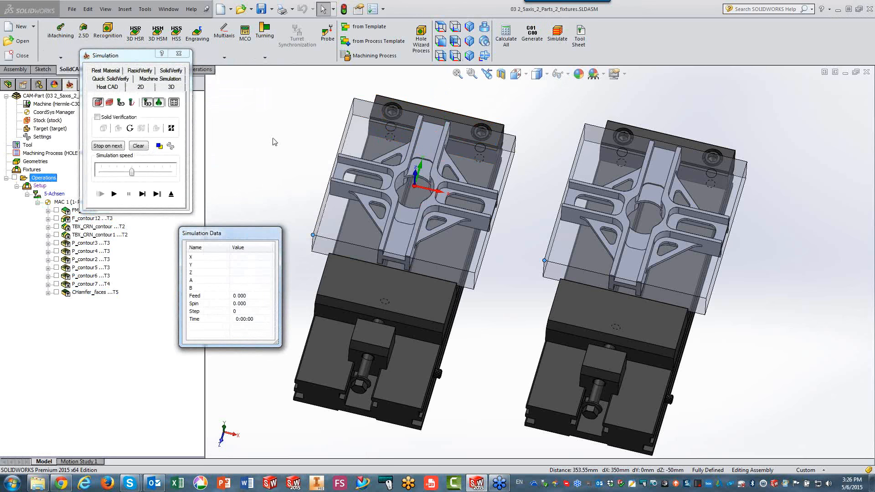
click(173, 77)
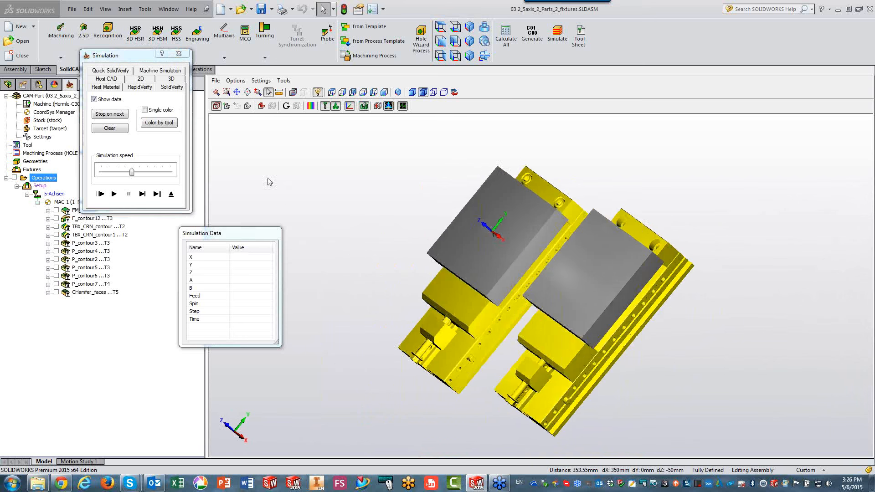
click(114, 194)
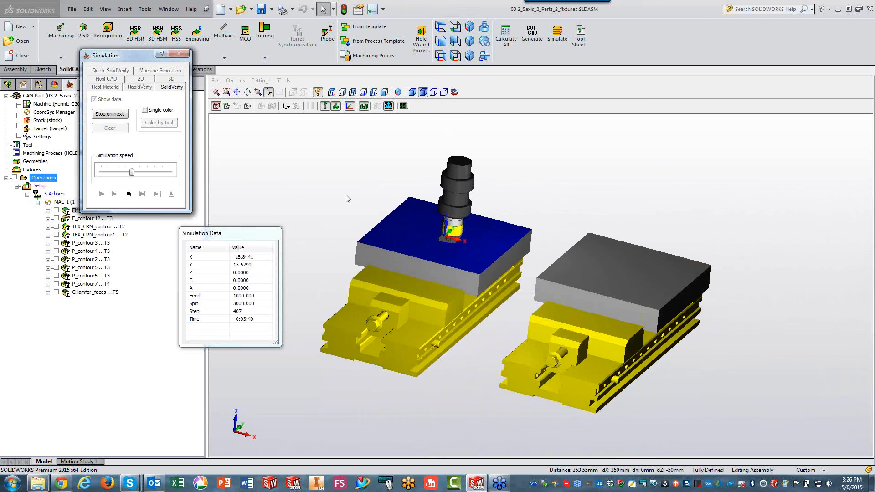
drag(134, 175, 155, 175)
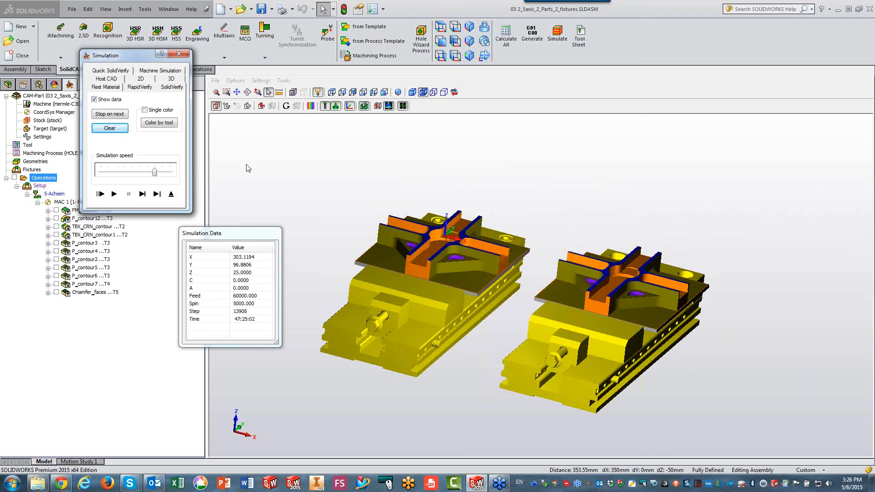
middle_drag(249, 168, 322, 248)
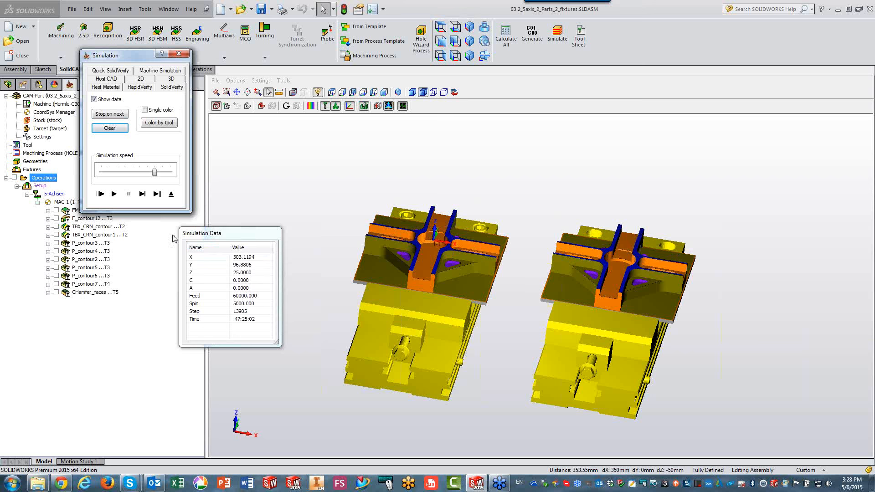
click(171, 196)
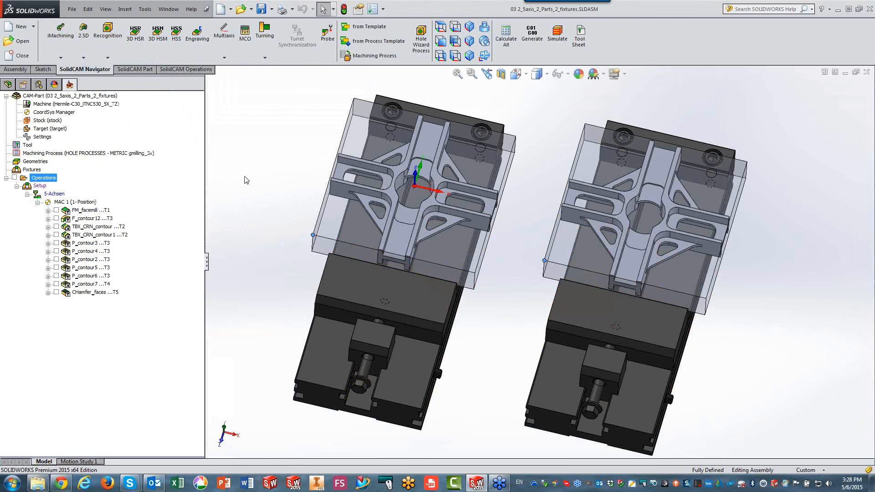
Clear all transformations from FM_facemill, F_contour12, P_contour3, P_contour4, P_contour2, P_contour5, P_contour6 and CHamfer_faces together.
click(80, 220)
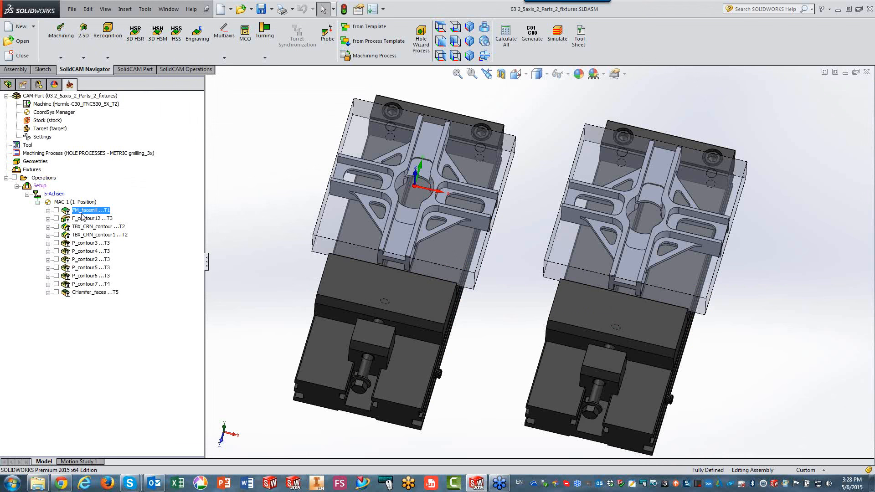
click(83, 211)
ctrl+click(84, 220)
ctrl+click(83, 245)
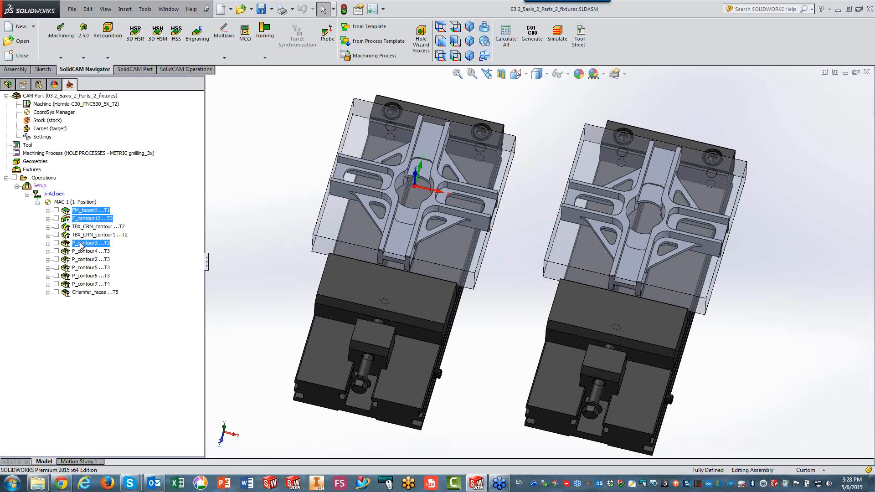
ctrl+click(82, 252)
ctrl+click(83, 260)
ctrl+click(83, 268)
ctrl+click(85, 276)
ctrl+click(86, 293)
right_click(86, 295)
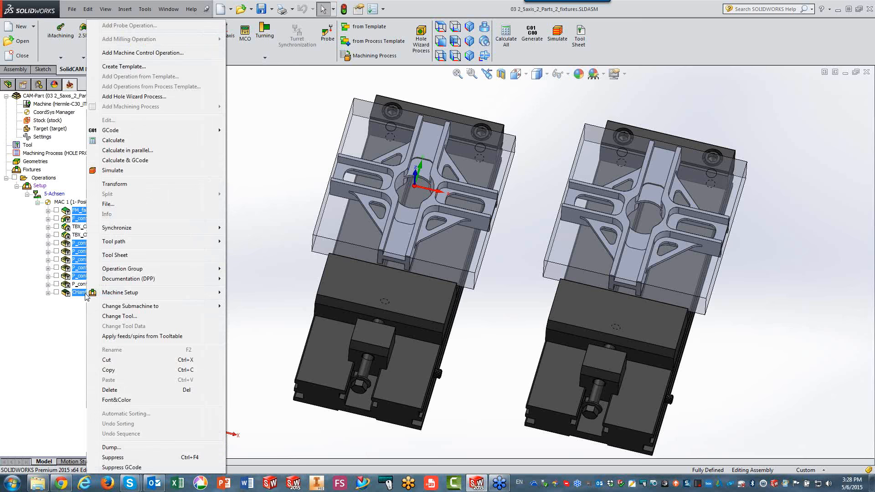
click(120, 184)
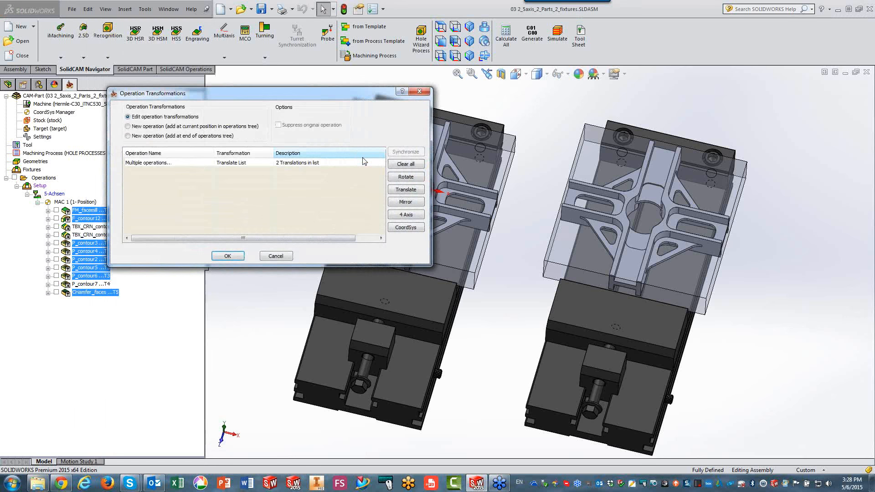
click(403, 164)
click(234, 257)
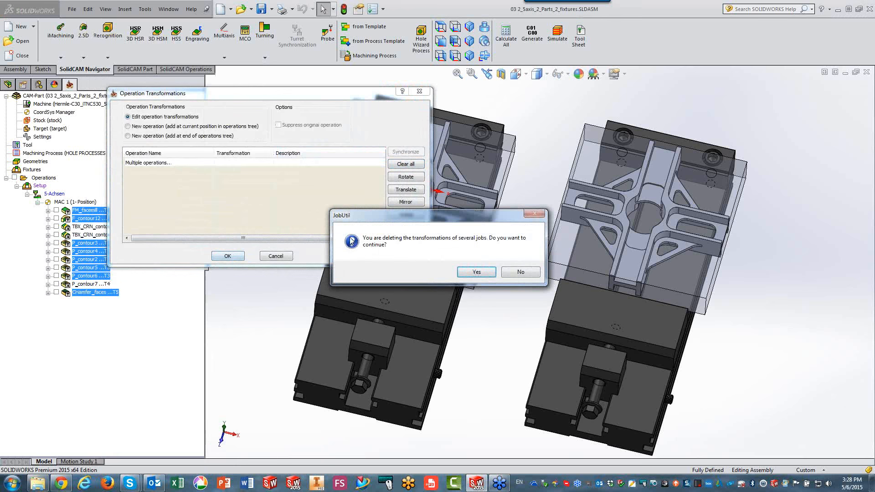
click(471, 272)
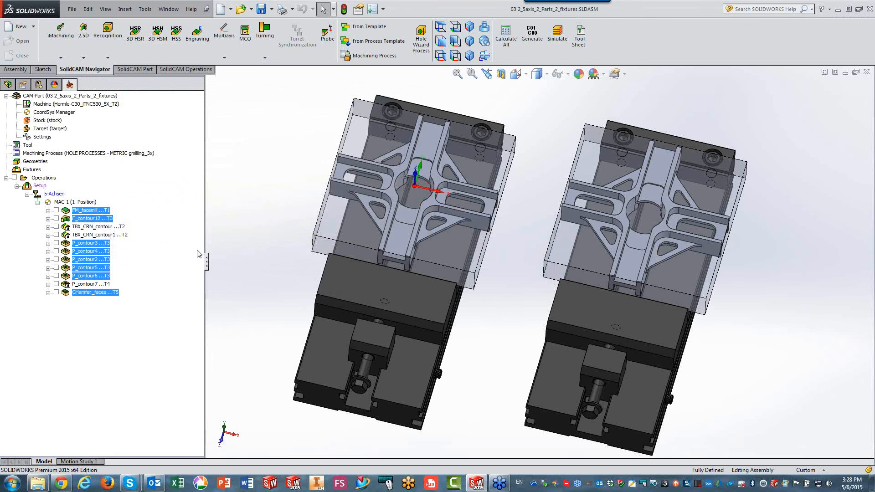
Delete only the translation list from the transformations of TBX_CRN_contour, TBX_CRN_contour1 and P_contour7, and apply the change.
click(87, 226)
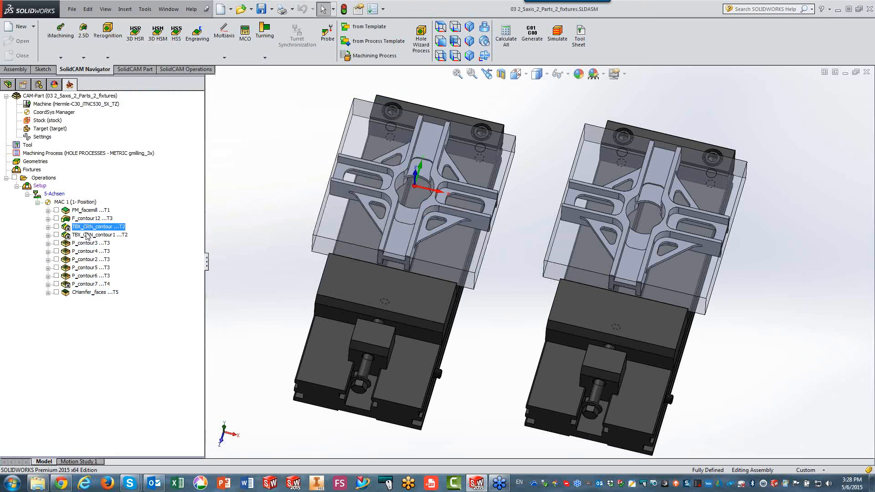
ctrl+click(87, 236)
ctrl+click(85, 286)
right_click(85, 287)
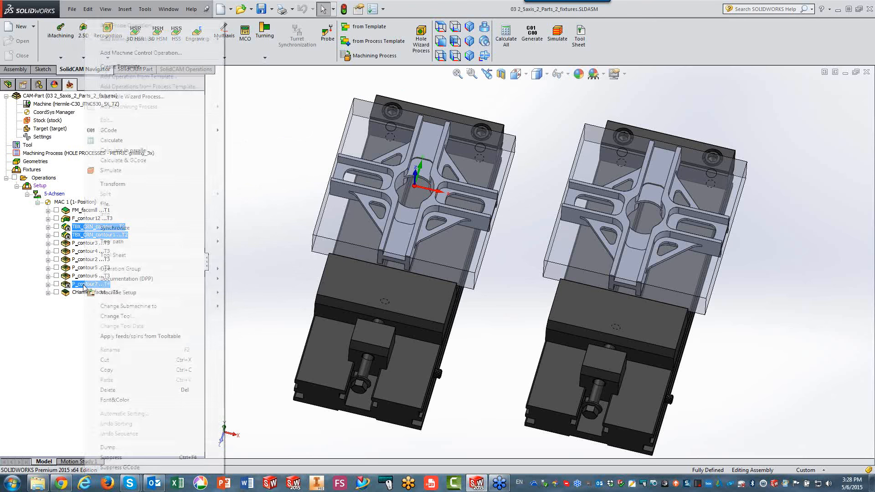
click(109, 184)
click(235, 172)
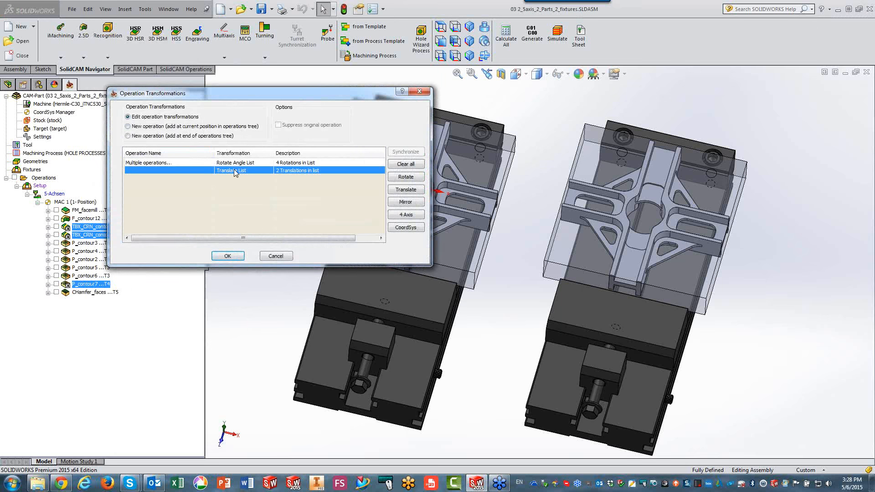
right_click(235, 171)
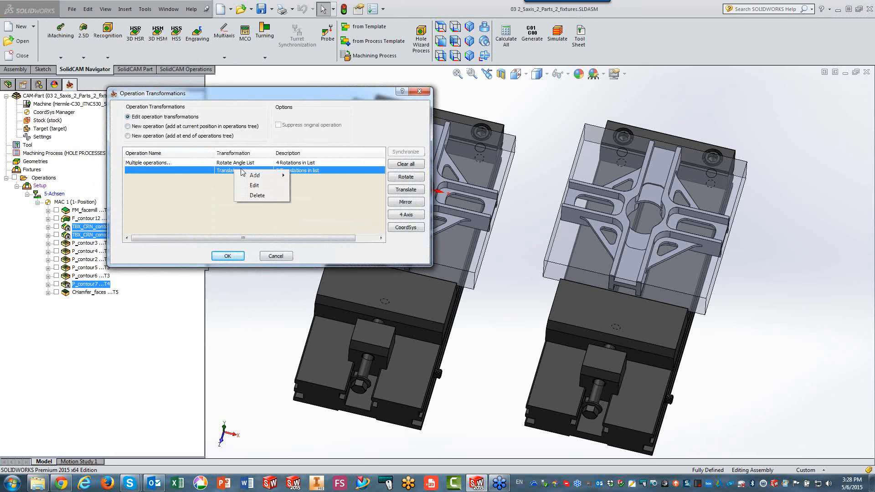
click(256, 195)
click(227, 256)
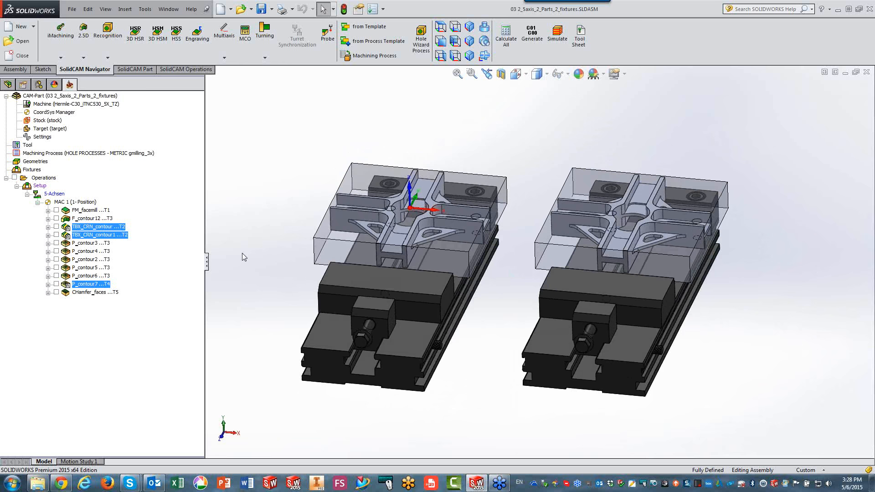
Open the CoordSys Manager, examine the MAC 1 and MAC 2 positions on the two parts, and close it.
click(47, 114)
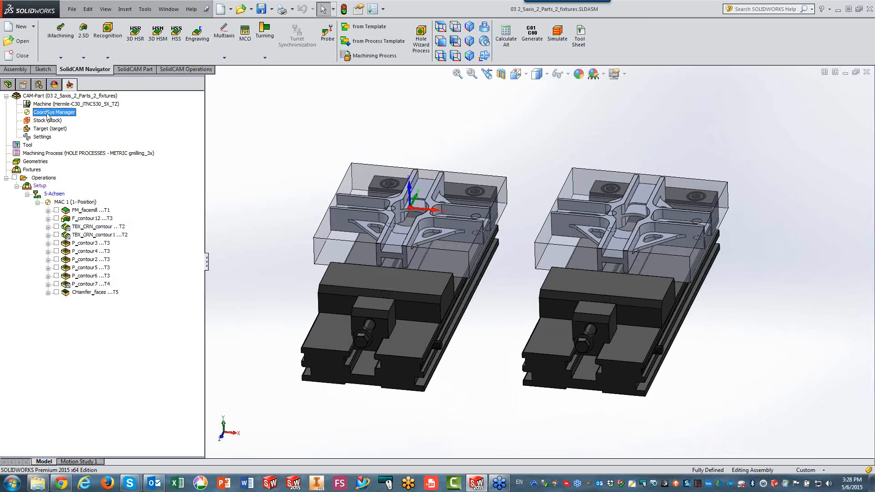
double_click(48, 115)
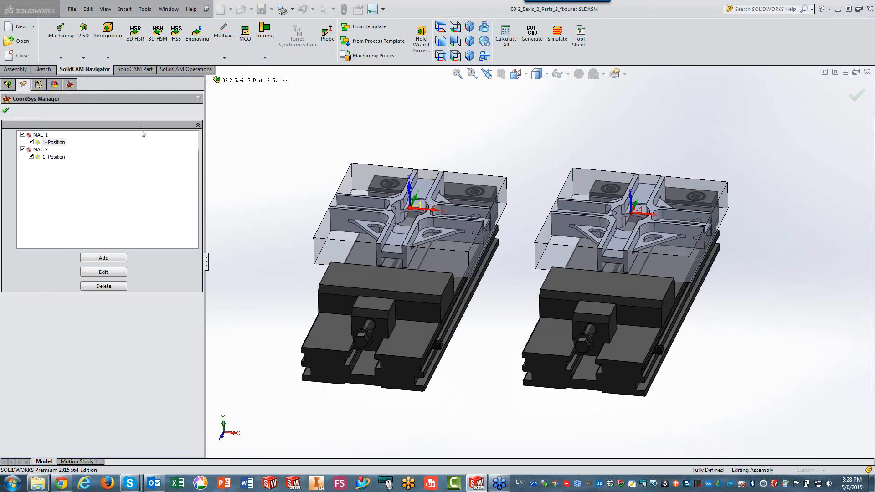
click(232, 136)
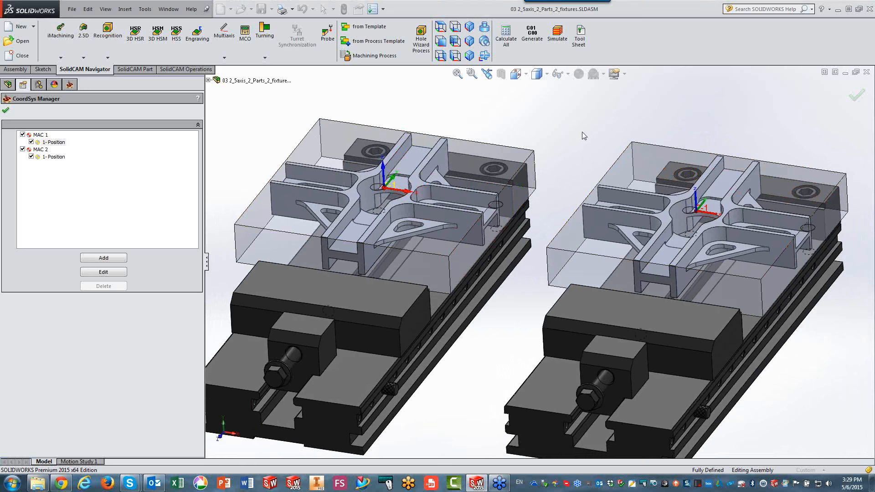
click(6, 110)
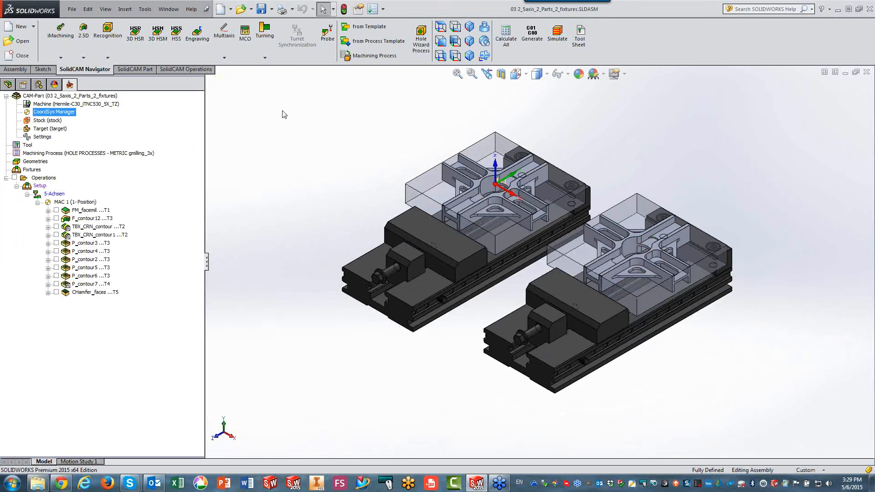
Add a CoordSys transformation to TBX_CRN_contour, TBX_CRN_contour1 and P_contour7, including the original MAC 1 and copying to MAC 2.
click(87, 227)
ctrl+click(83, 235)
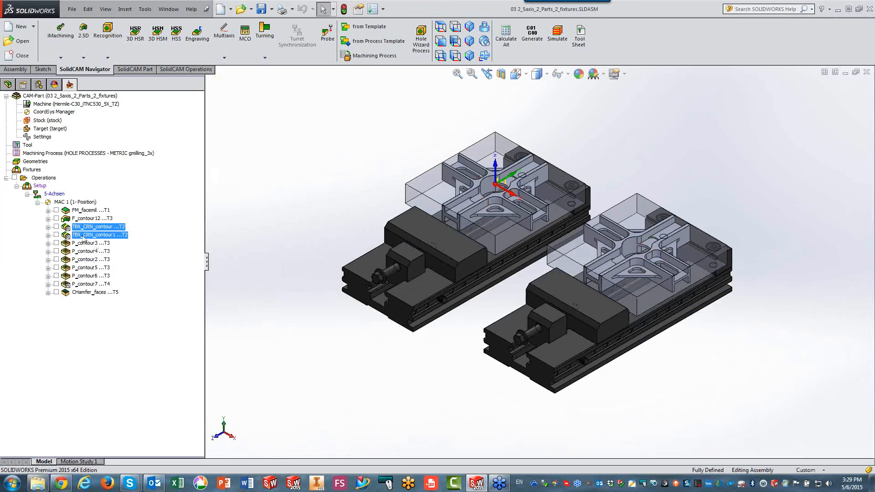
ctrl+click(83, 284)
right_click(84, 284)
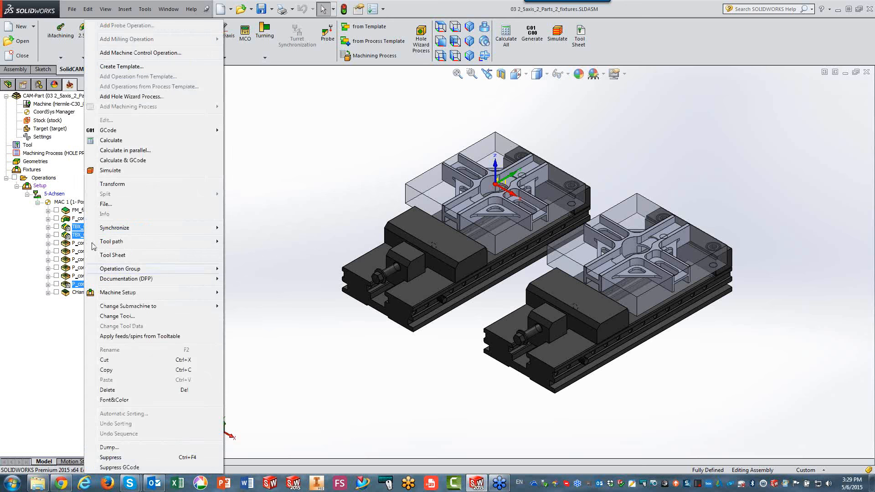
click(109, 185)
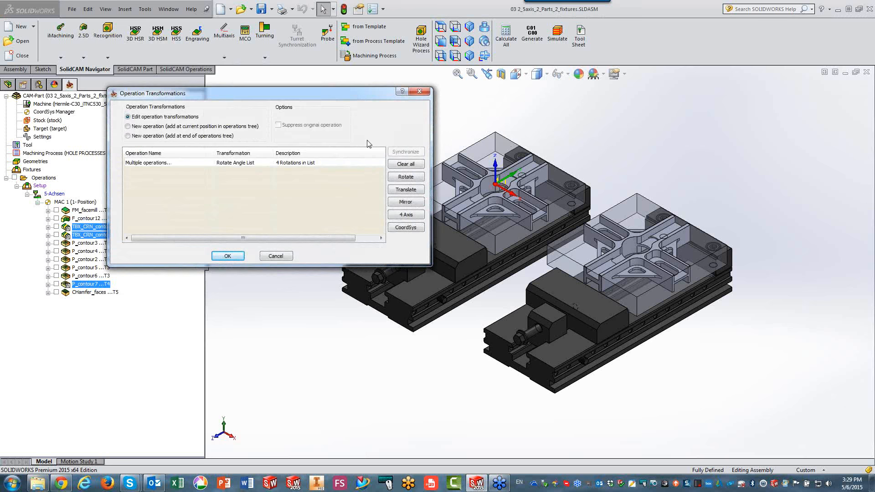
click(412, 230)
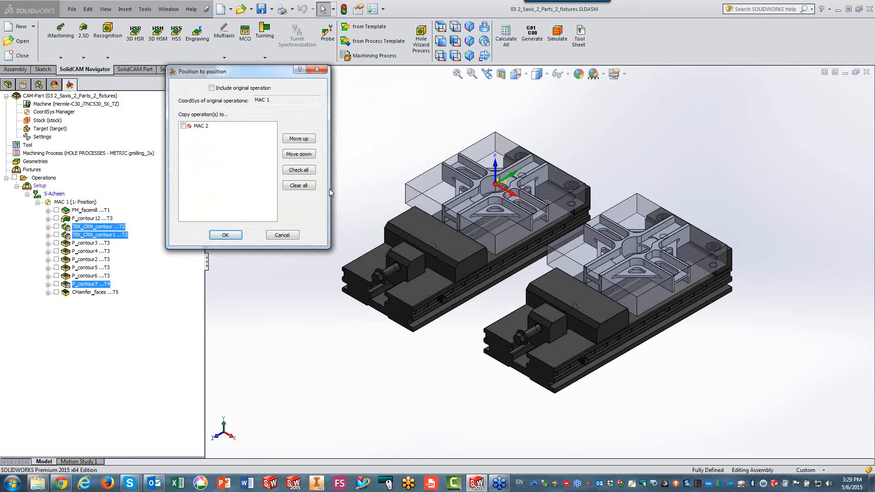
click(212, 88)
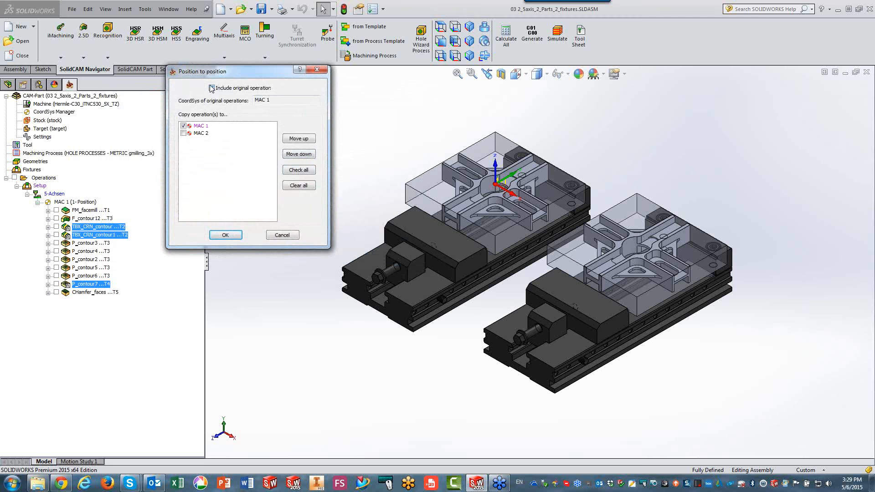
click(183, 133)
click(225, 235)
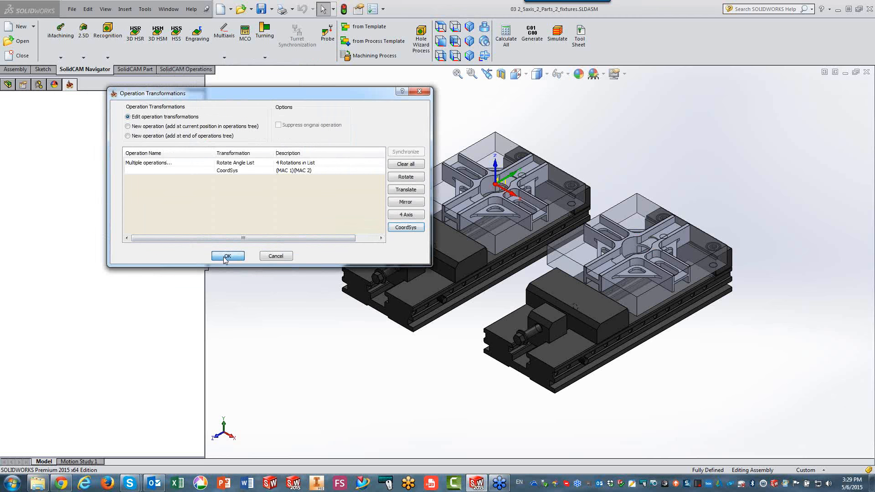
click(225, 256)
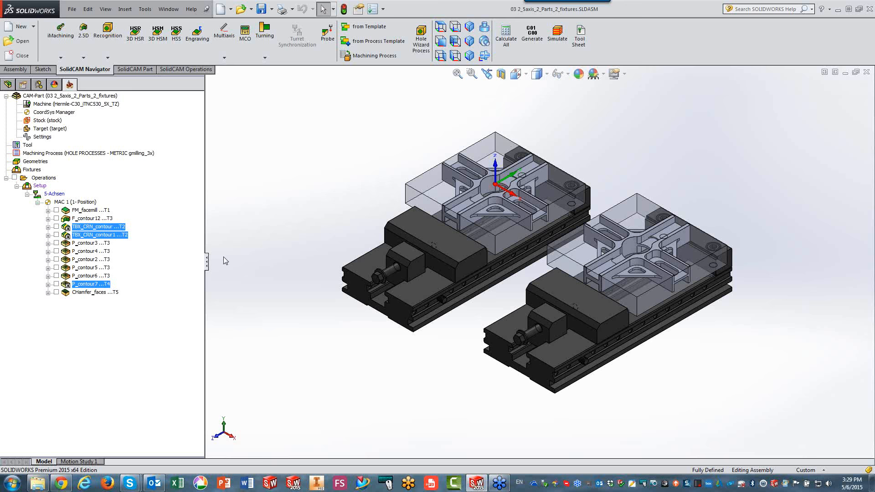
Add a CoordSys transformation for MAC 1 and MAC 2 to FM_facemill, F_contour12, P_contour3, P_contour4, P_contour2, P_contour5, P_contour6 and CHamfer_faces.
click(104, 211)
ctrl+click(94, 218)
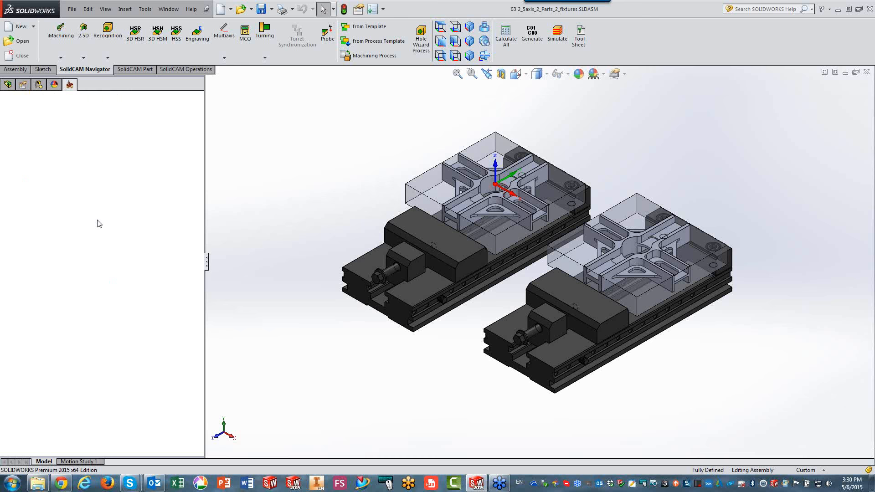
ctrl+click(89, 243)
ctrl+click(85, 251)
ctrl+click(85, 259)
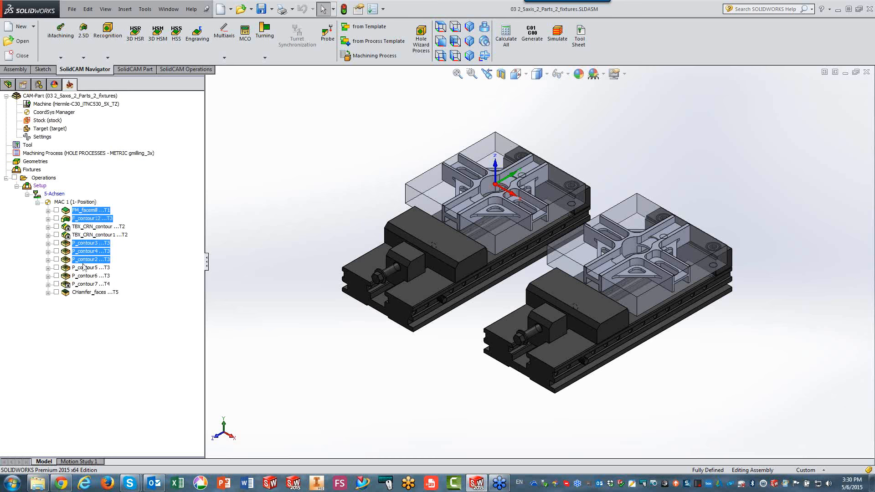
ctrl+click(85, 267)
ctrl+click(85, 275)
ctrl+click(83, 294)
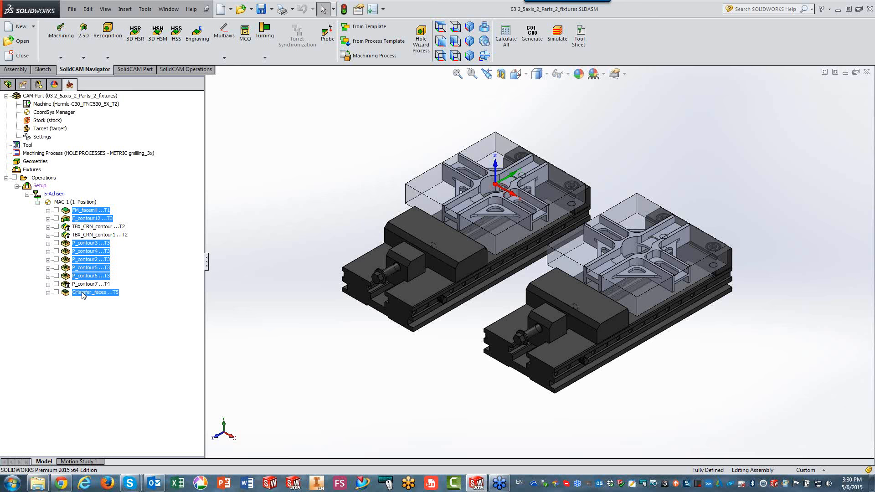
right_click(84, 294)
click(110, 184)
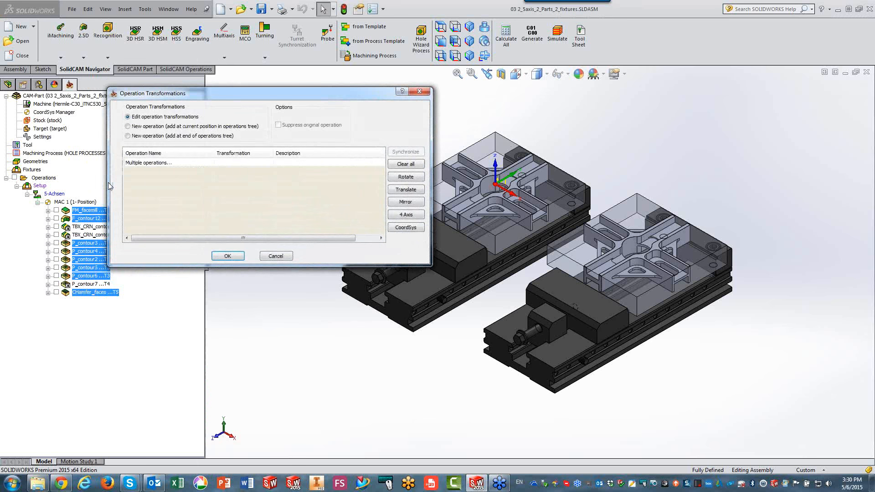
click(396, 228)
click(212, 88)
click(195, 133)
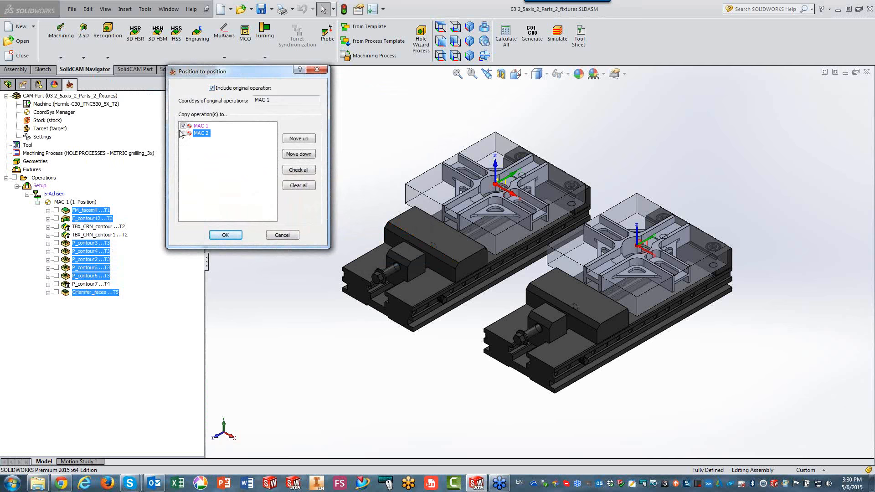
click(183, 133)
click(226, 236)
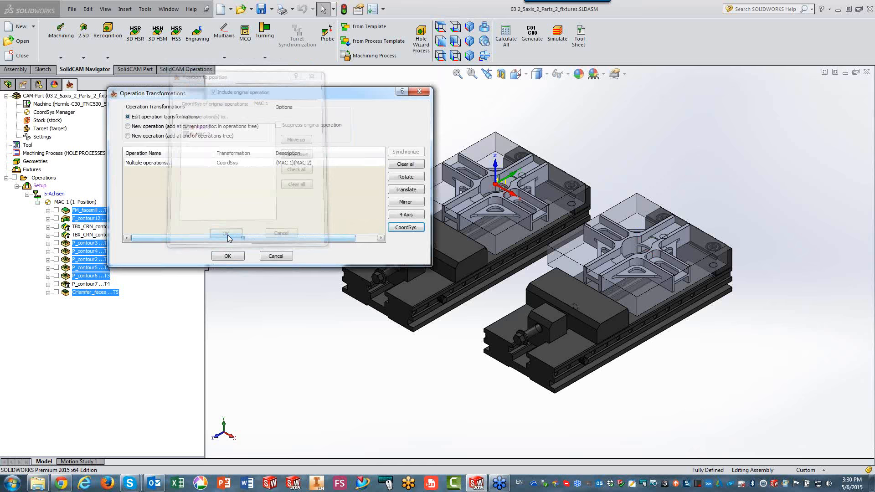
click(227, 256)
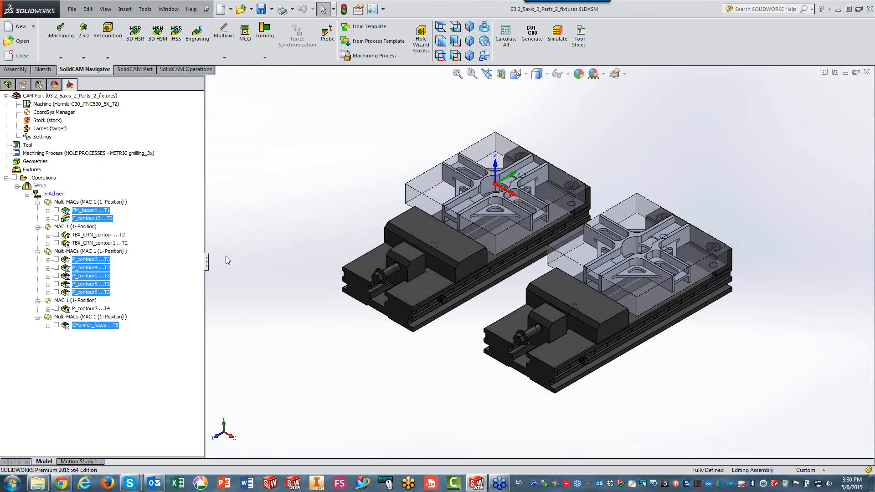
Simulate all operations in SolidVerify on both fixtured parts and exit the simulation.
click(14, 178)
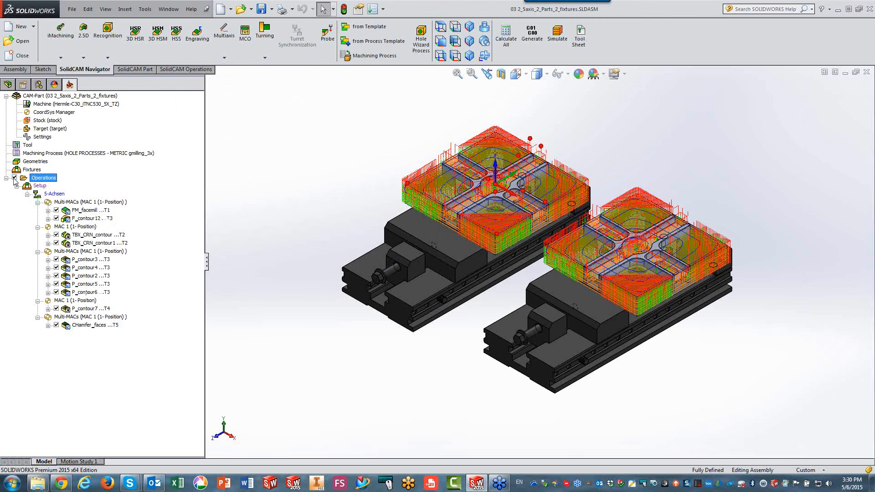
click(554, 44)
click(165, 71)
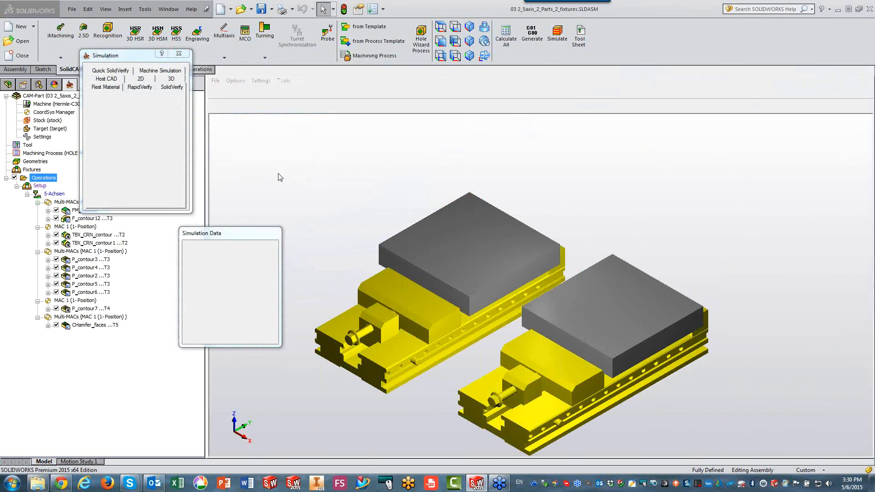
click(114, 194)
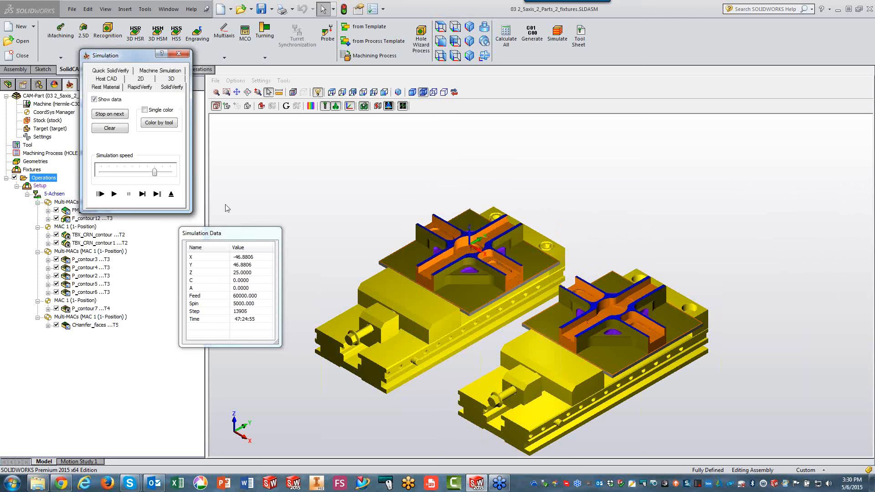
click(170, 194)
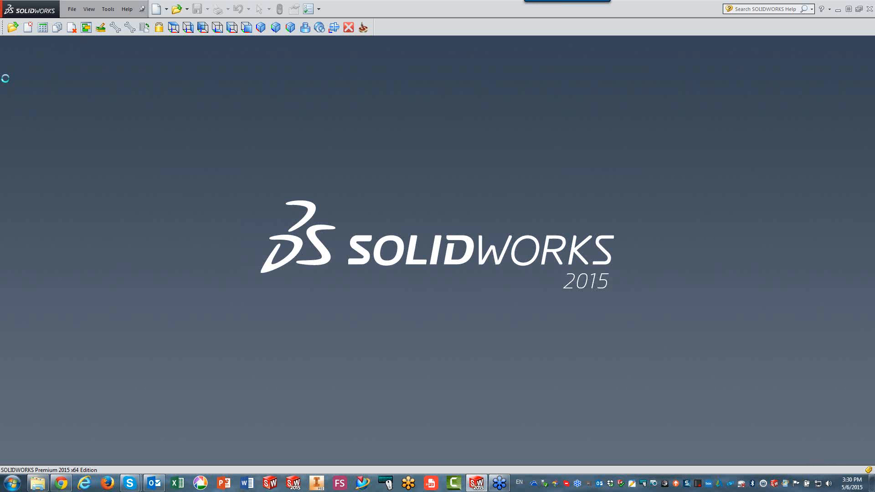
Open the CAM-Part 04 2_5axis_Nulti-Parts Tombstone.prz.
click(14, 28)
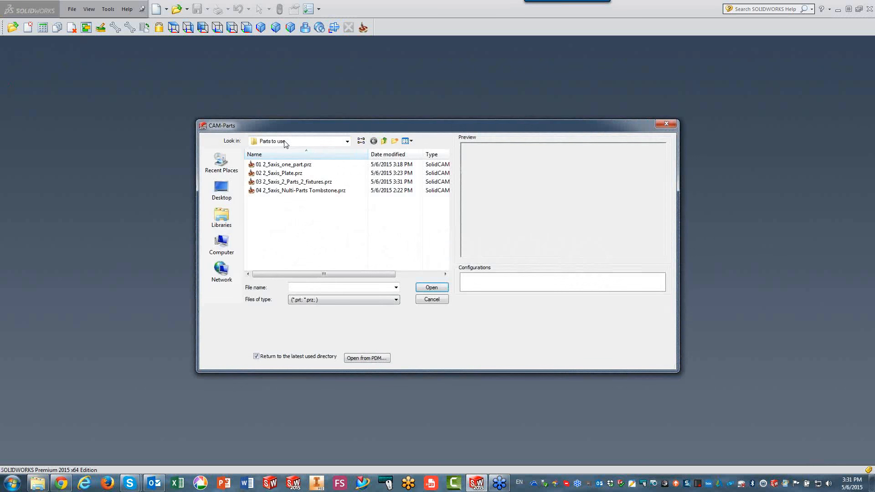
click(294, 191)
click(431, 288)
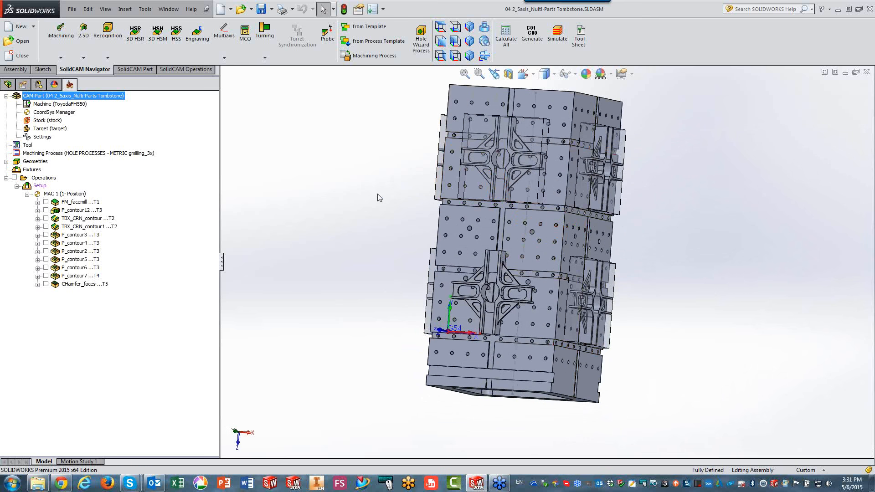
Delete the coordinate systems MAC 2 through MAC 8 in the CoordSys Manager, keeping only MAC 1.
double_click(42, 112)
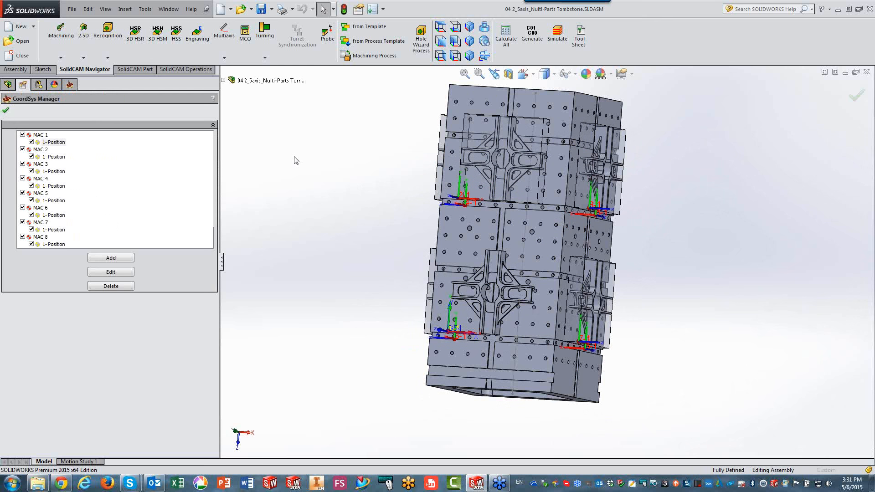
click(45, 157)
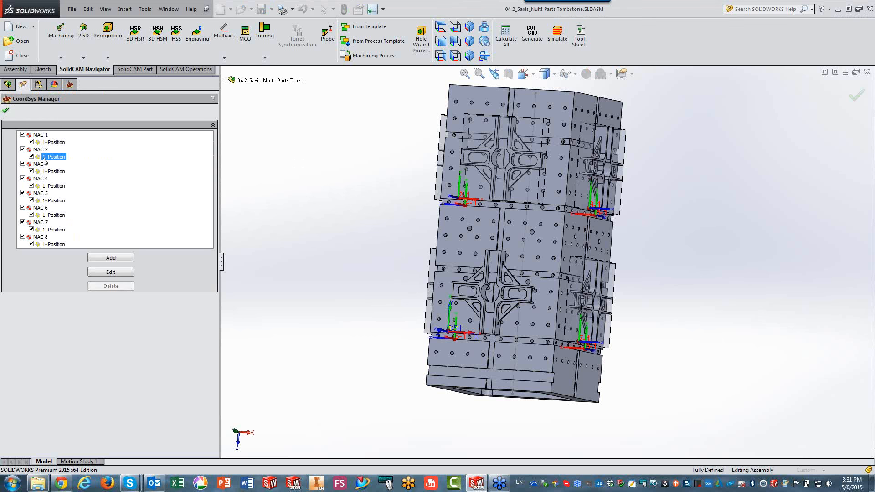
click(53, 245)
shift+click(53, 244)
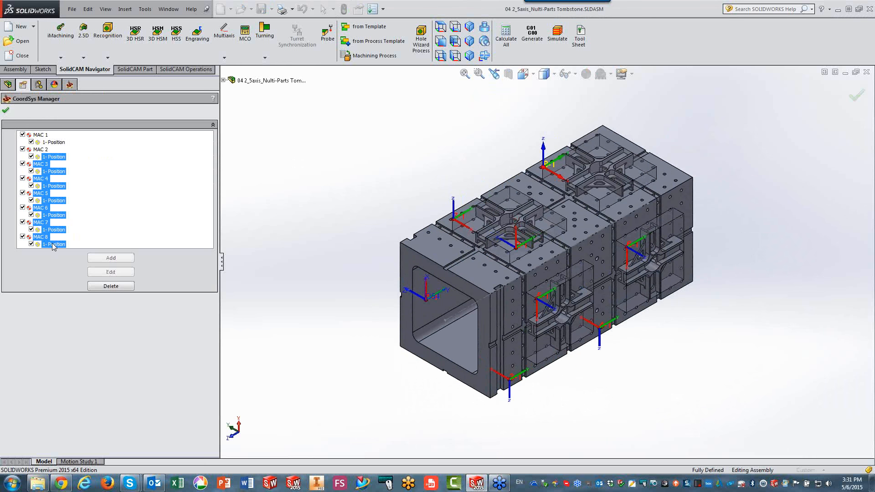
click(111, 286)
click(228, 156)
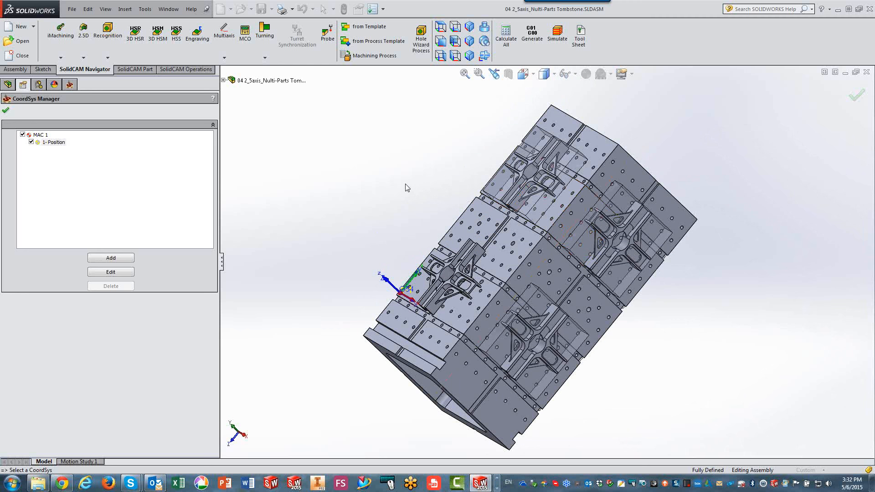
Define transformed copies of the MAC 1 position as a translation matrix with 2 copies on Y at a 400 step.
right_click(50, 143)
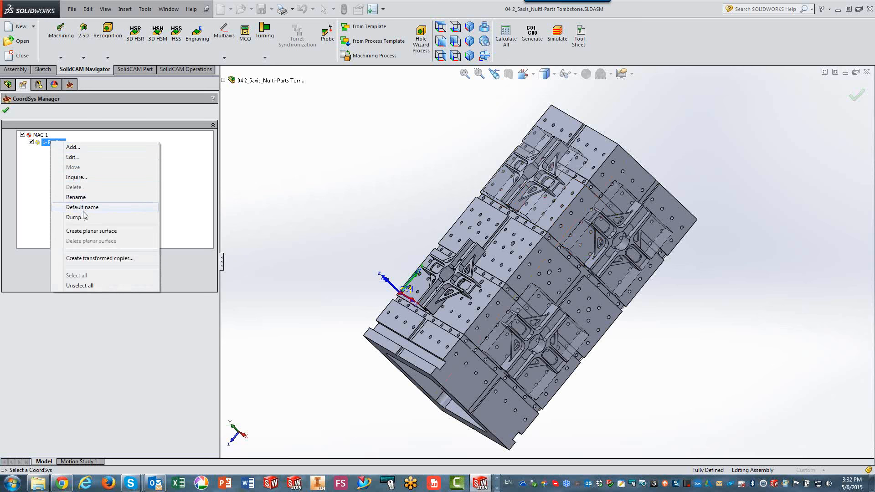
click(82, 258)
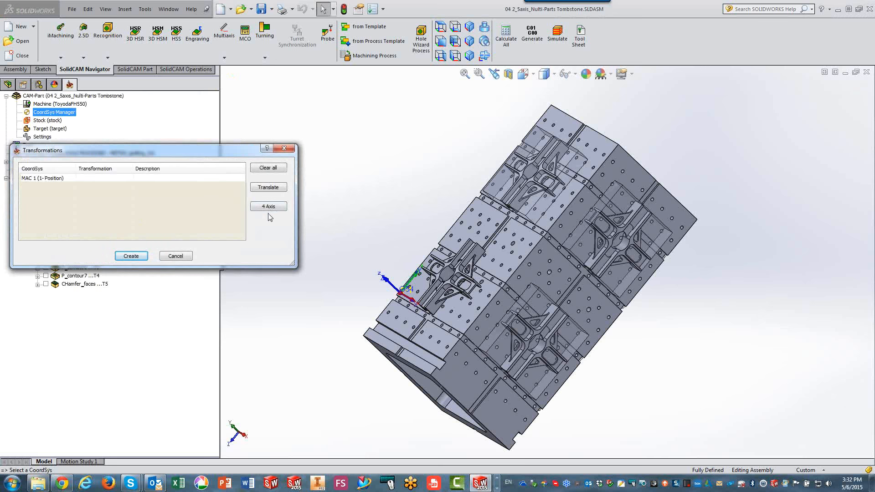
click(264, 188)
click(291, 193)
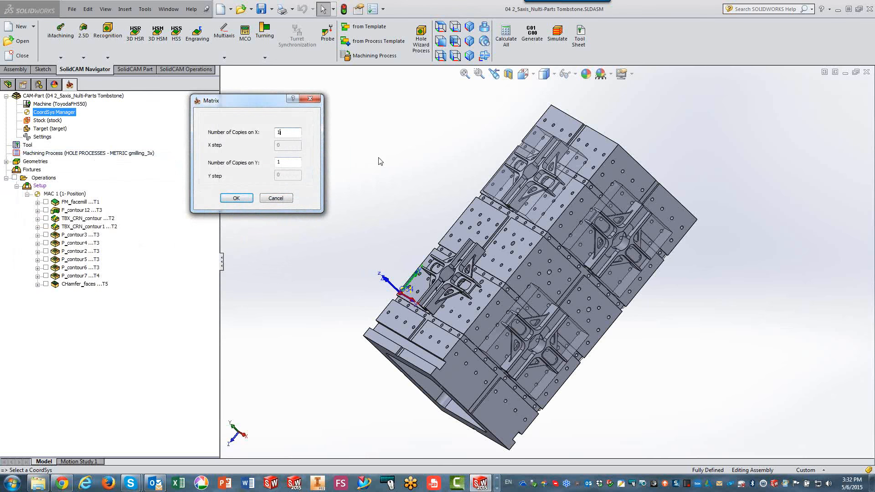
middle_drag(381, 161, 430, 225)
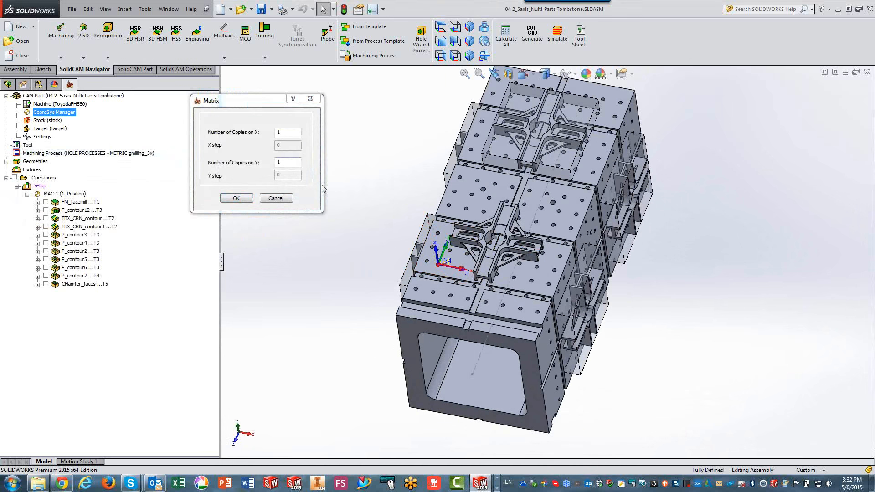
click(242, 167)
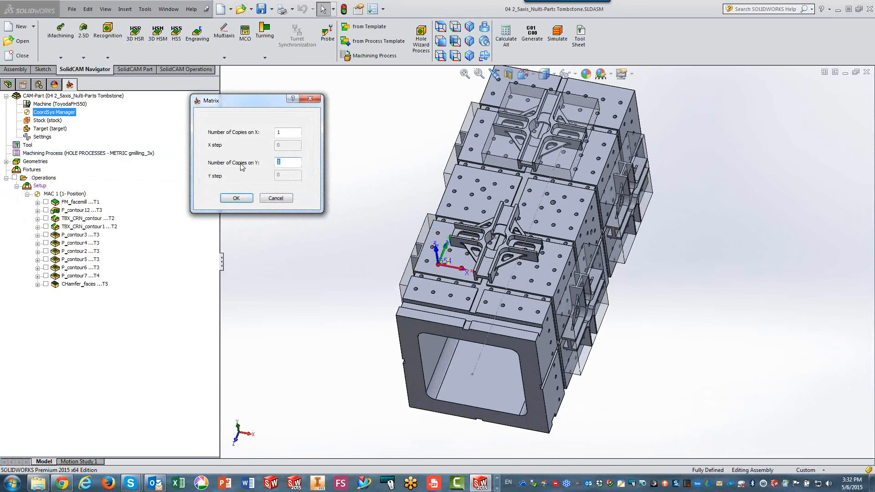
text(2)
double_click(283, 175)
text(400)
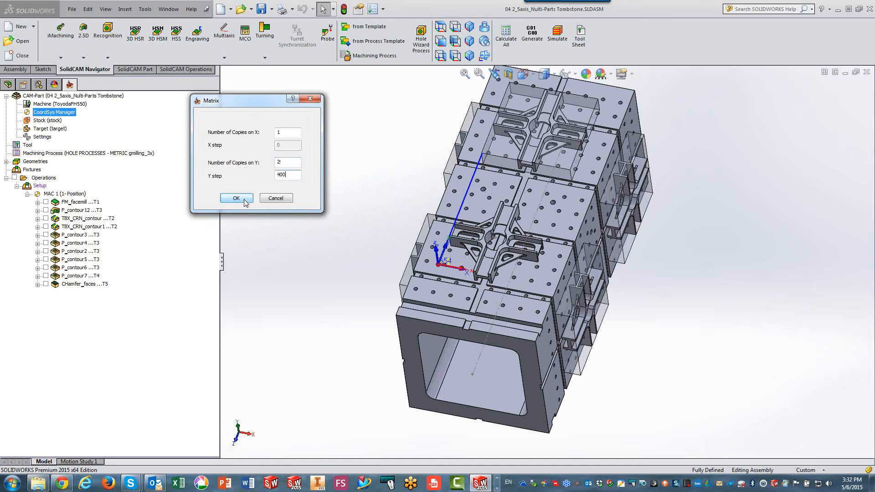
click(236, 198)
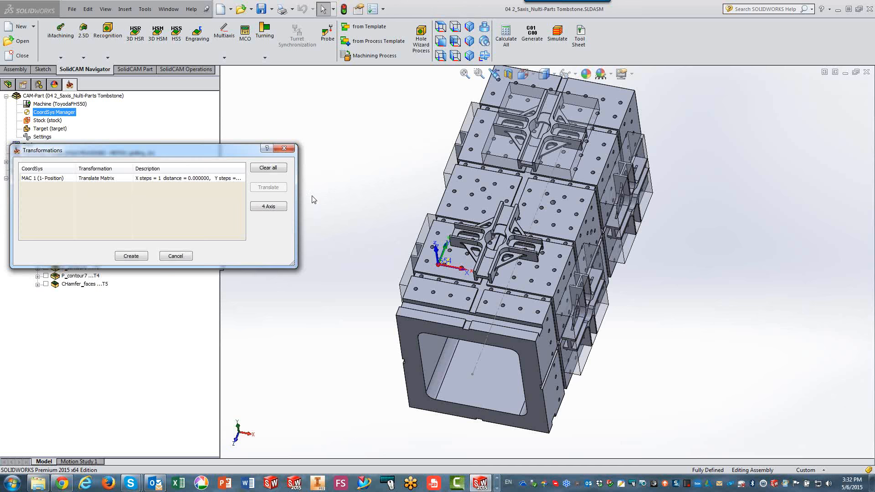
click(387, 193)
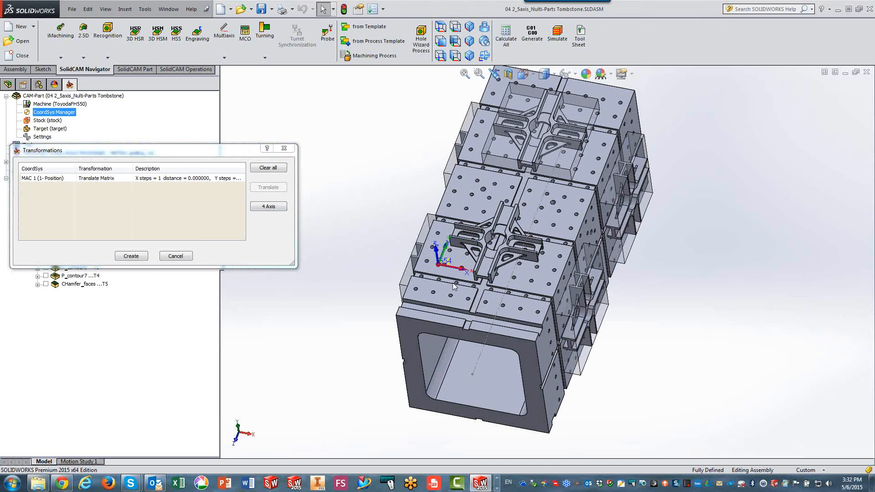
click(479, 363)
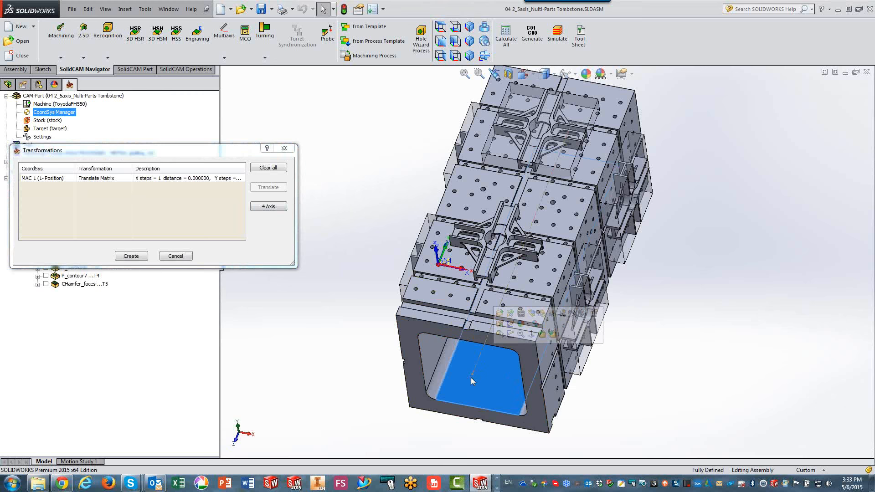
click(693, 297)
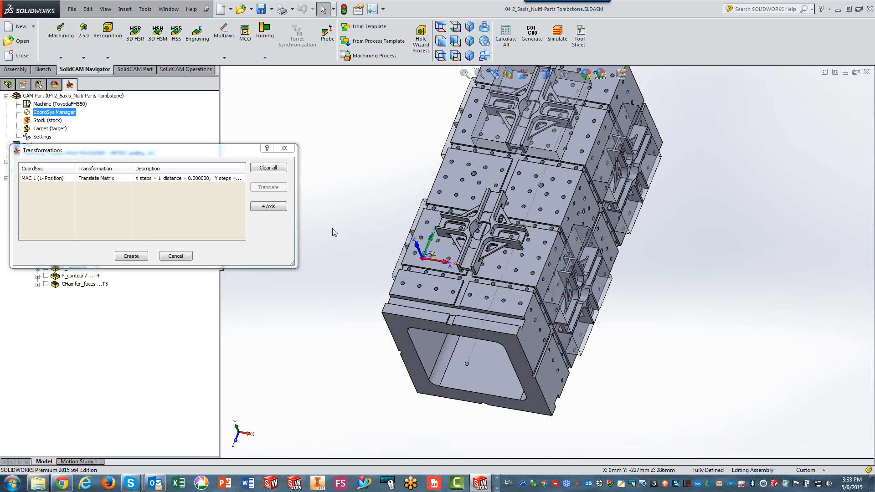
Add a 4-axis transformation to the MAC 1 copies, with an angle list of 90° in 3 steps.
click(268, 206)
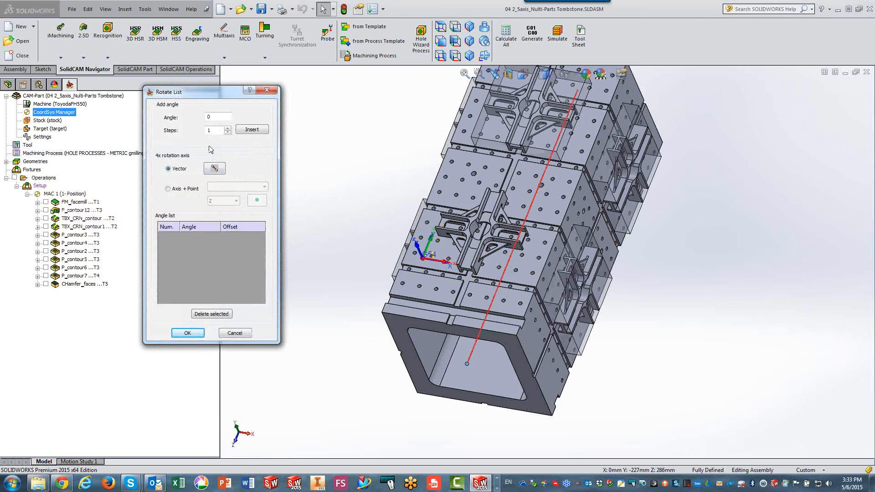
double_click(213, 119)
text(90)
click(227, 129)
click(227, 128)
click(253, 130)
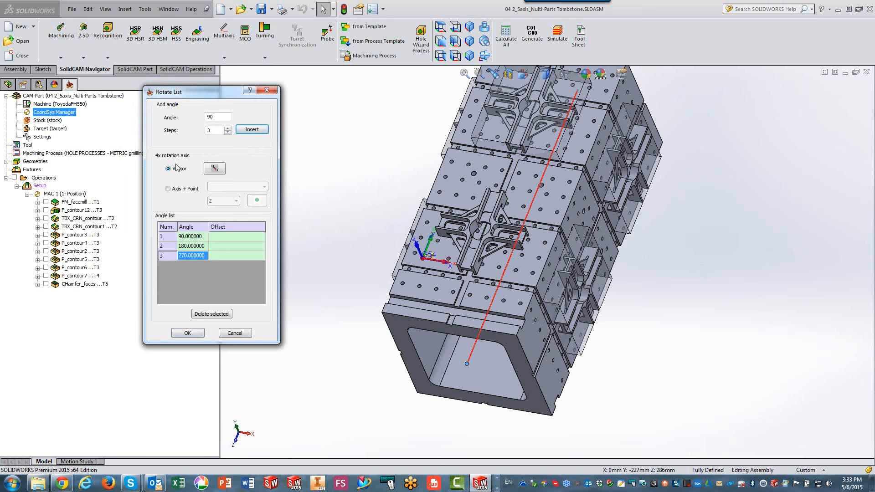
Define the 4-axis rotation vector through the centre points of the tombstone's two ends and create the transformed coordinate systems.
click(214, 168)
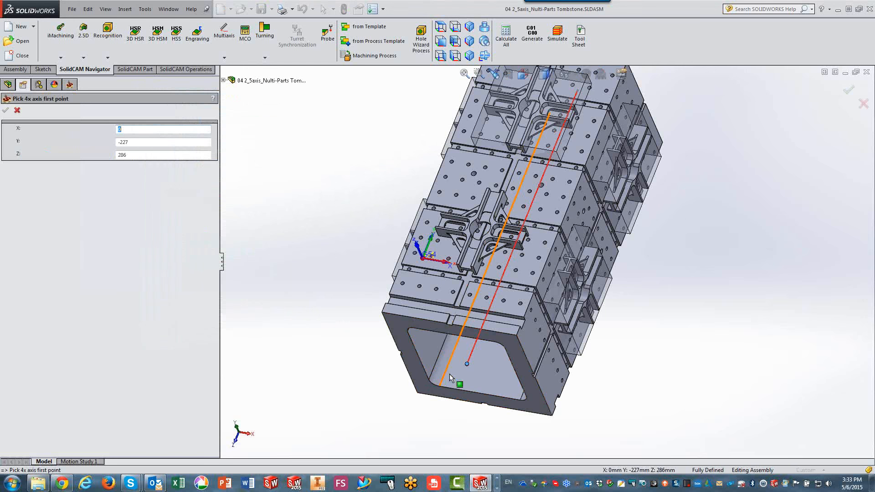
click(468, 364)
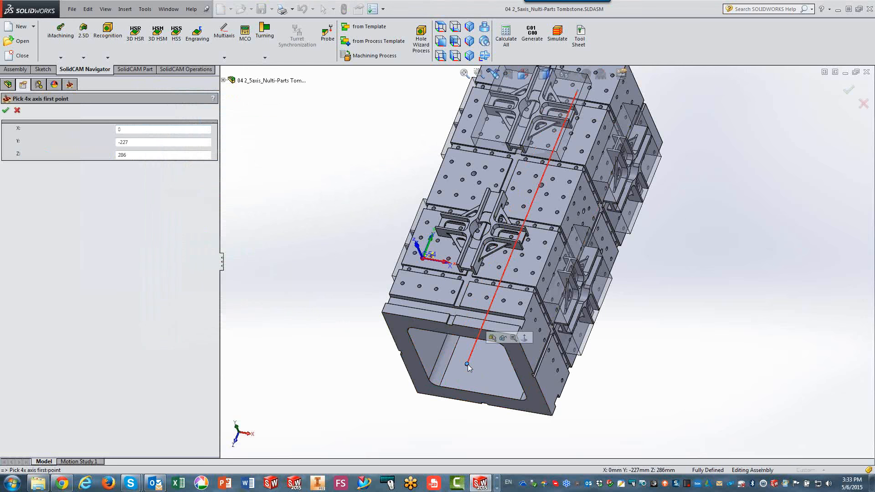
click(5, 110)
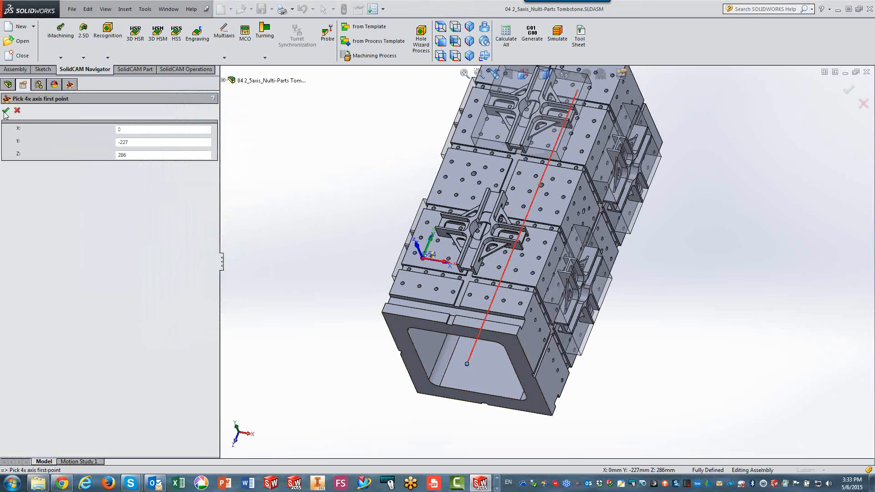
middle_drag(280, 160, 129, 173)
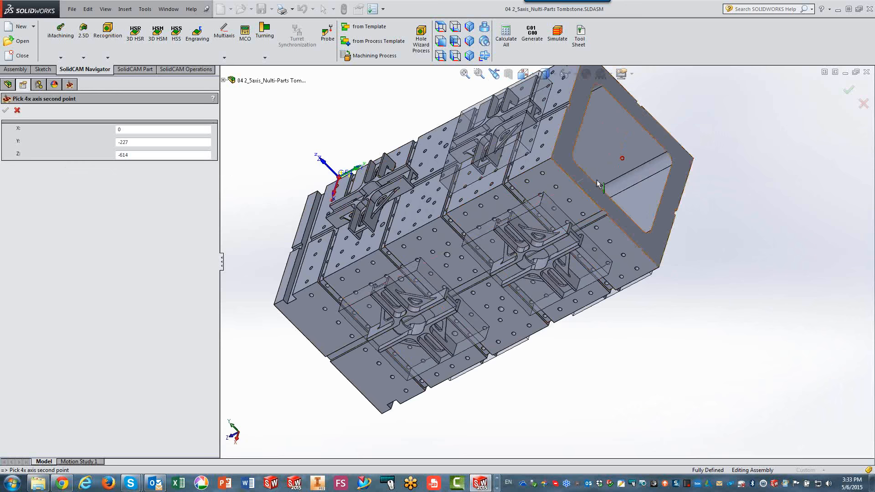
click(622, 161)
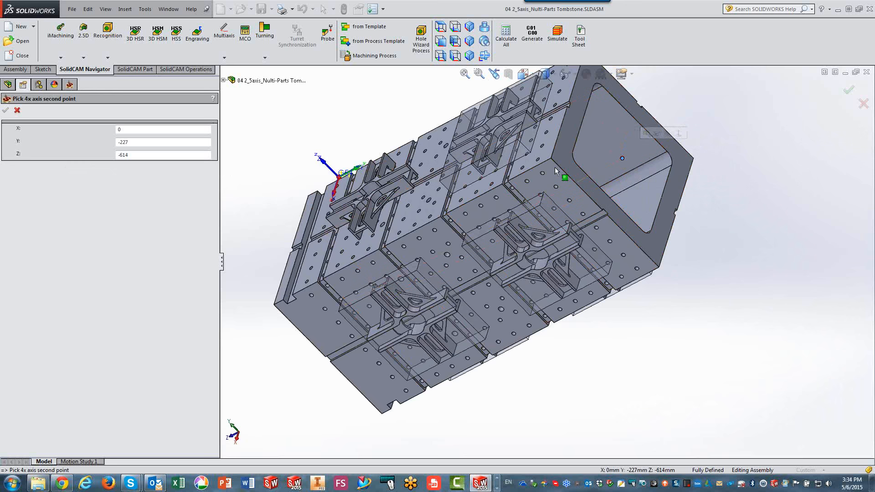
click(6, 111)
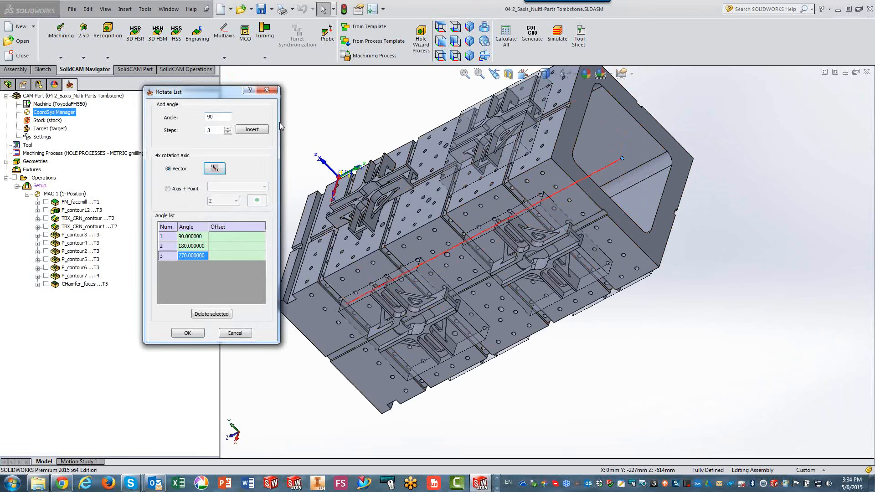
click(188, 333)
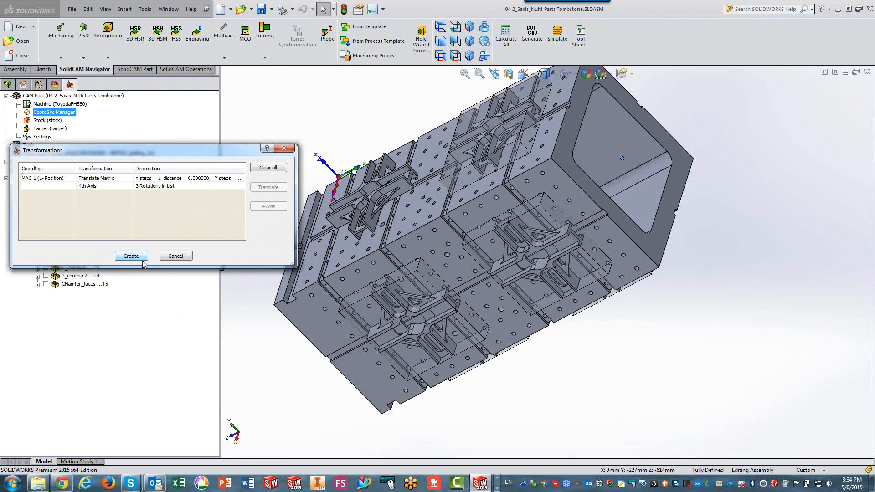
click(141, 258)
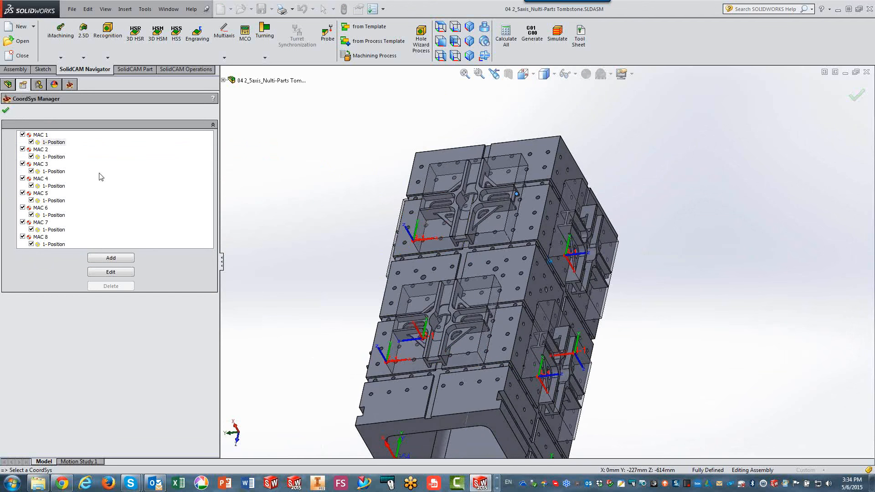
click(6, 110)
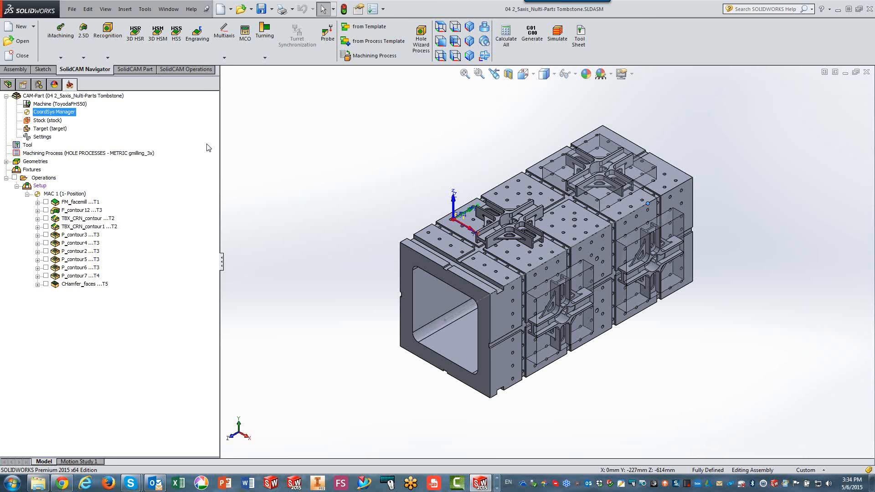
Transform TBX_CRN_contour, TBX_CRN_contour1 and P_contour7 with a rotation list that includes the original operation and adds 90° three times.
click(77, 221)
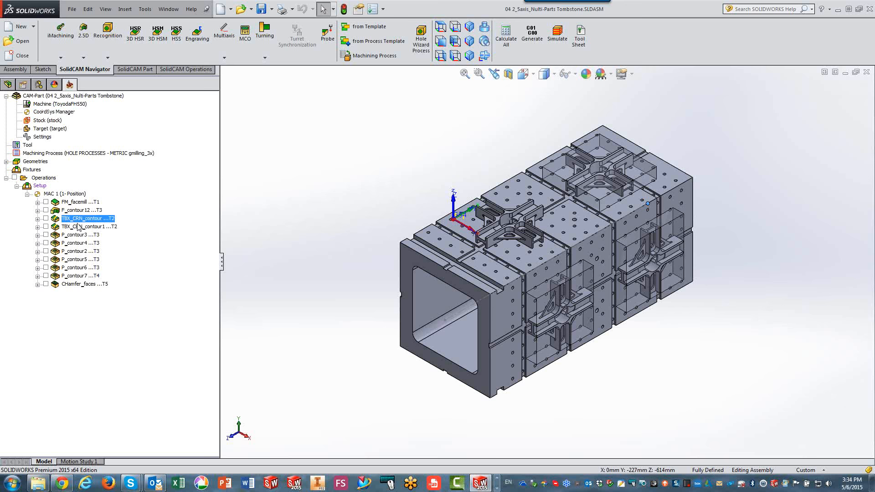
ctrl+click(78, 227)
ctrl+click(73, 277)
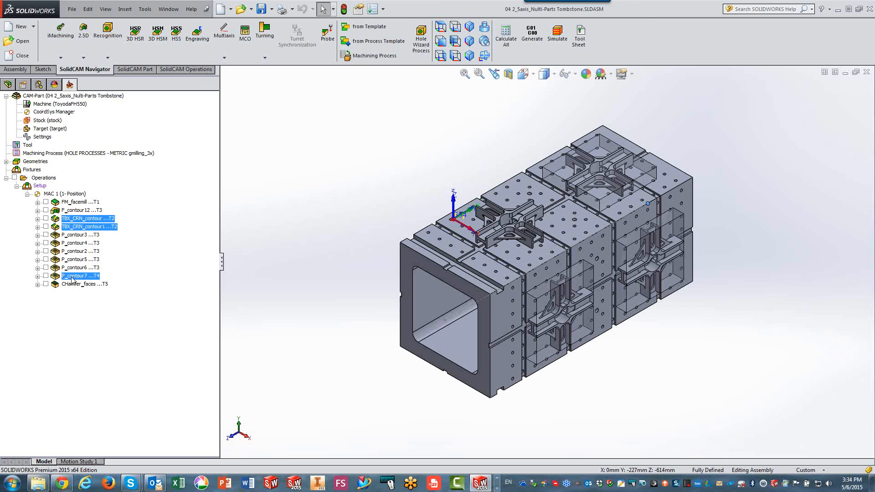
right_click(72, 277)
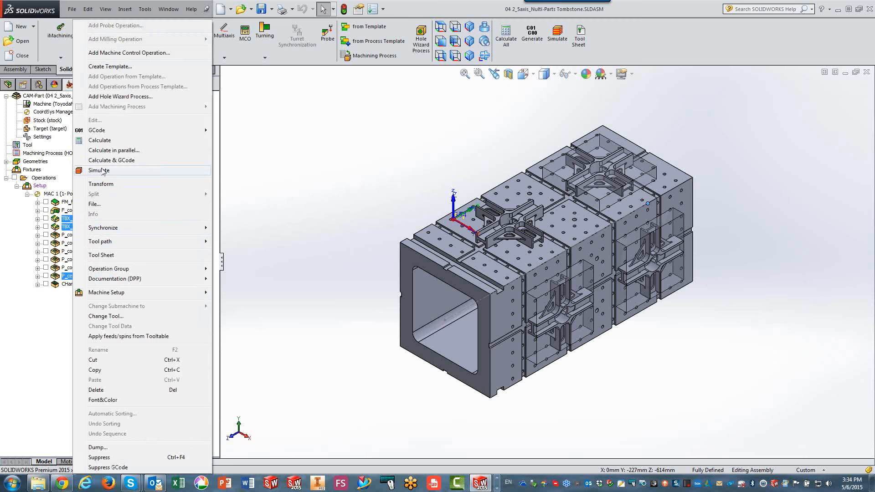
click(101, 184)
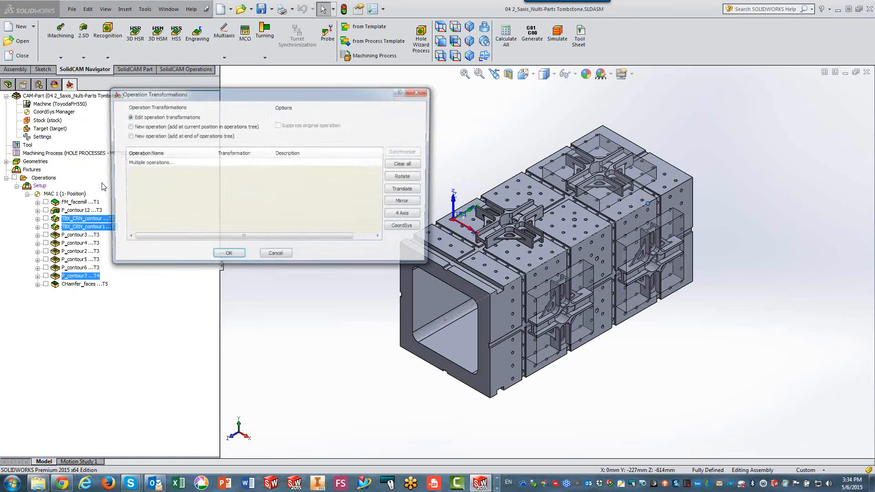
click(409, 180)
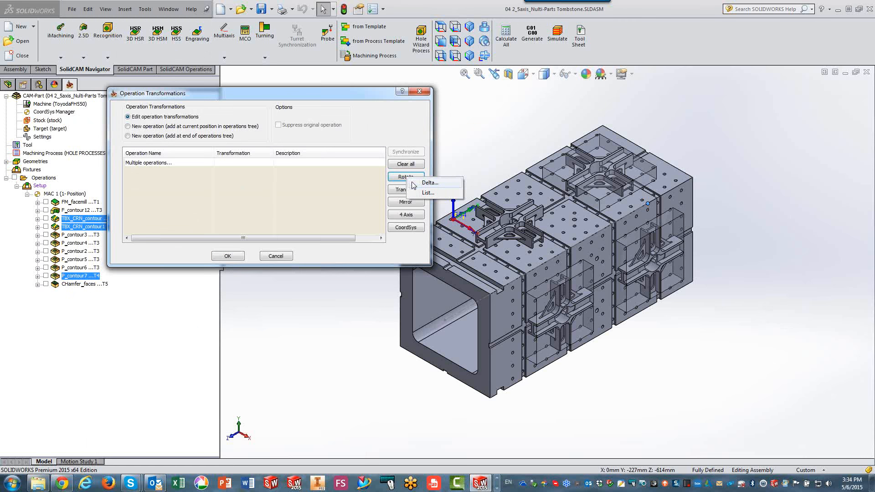
click(424, 192)
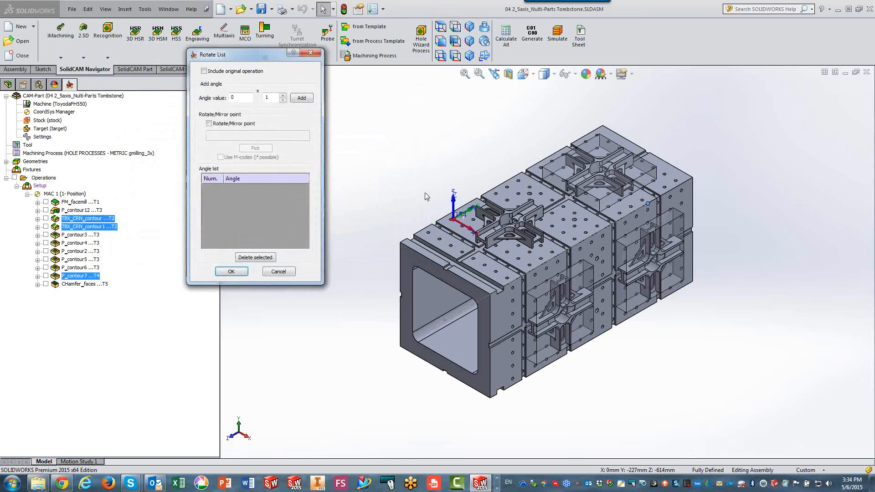
click(211, 72)
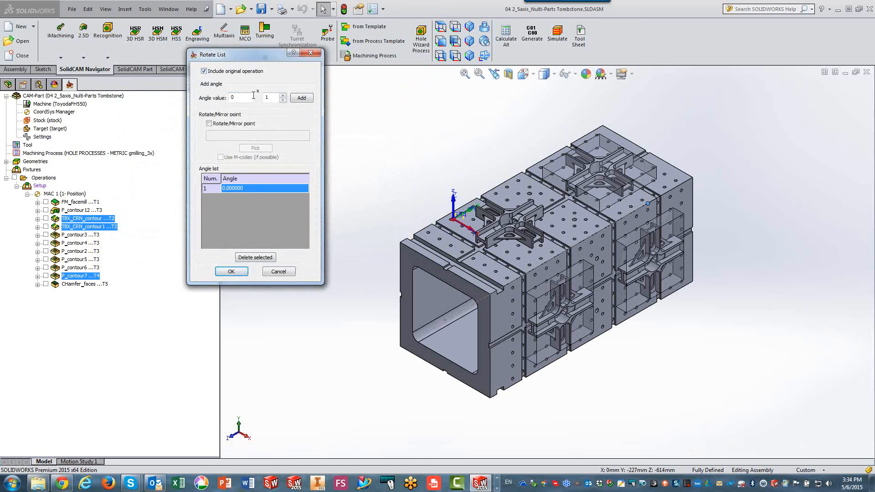
text(90)
click(282, 95)
click(283, 95)
click(300, 98)
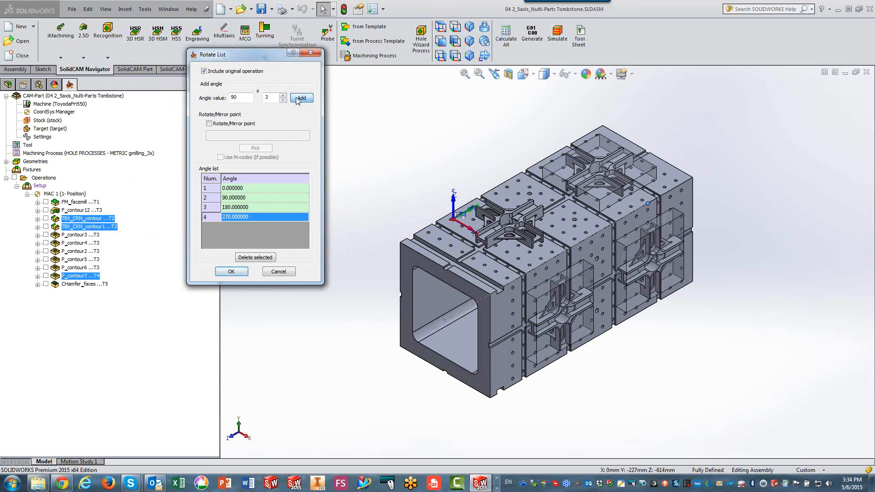
Set the rotation point to the centre of the part at X 125, Y 125 and accept the rotation list.
click(209, 124)
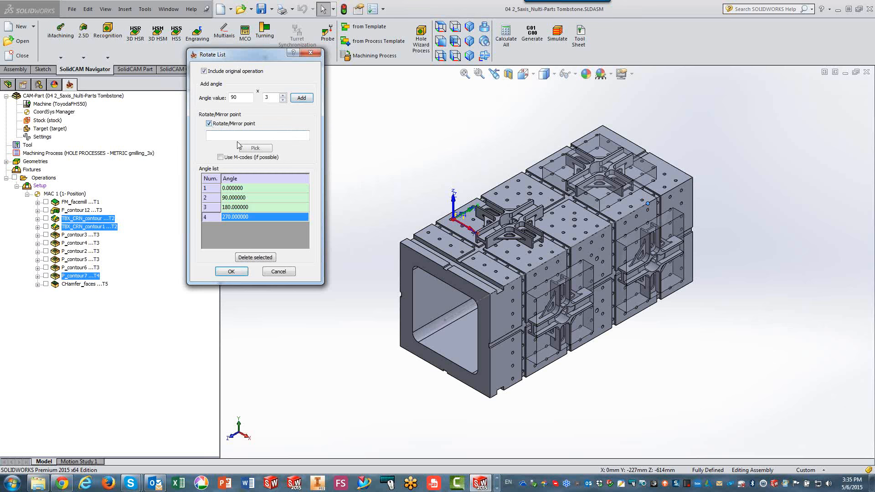
click(256, 148)
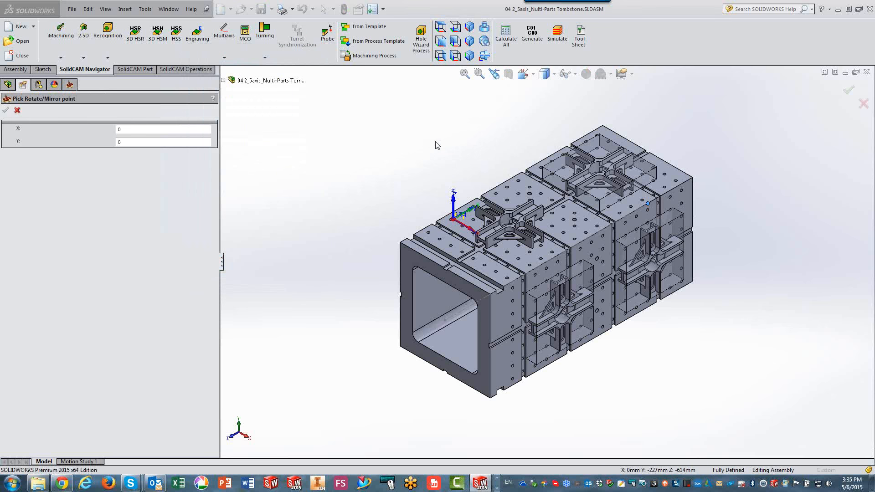
scroll(501, 191, down, 5)
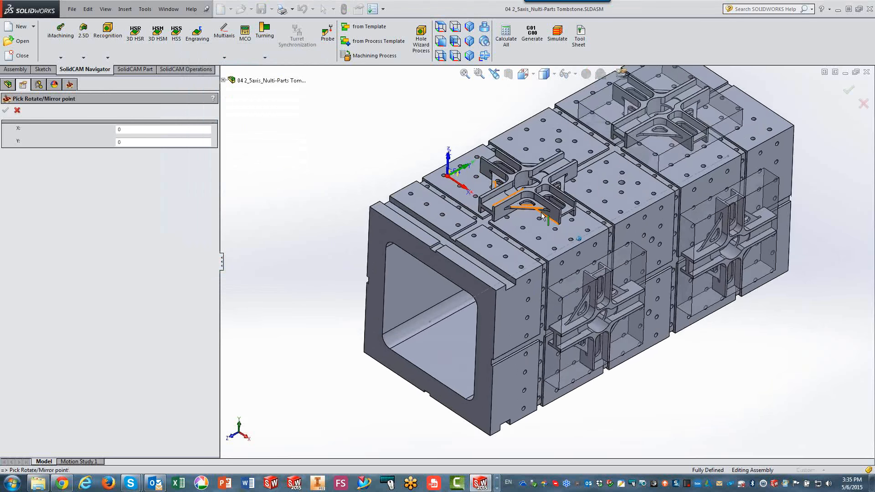
scroll(537, 190, down, 4)
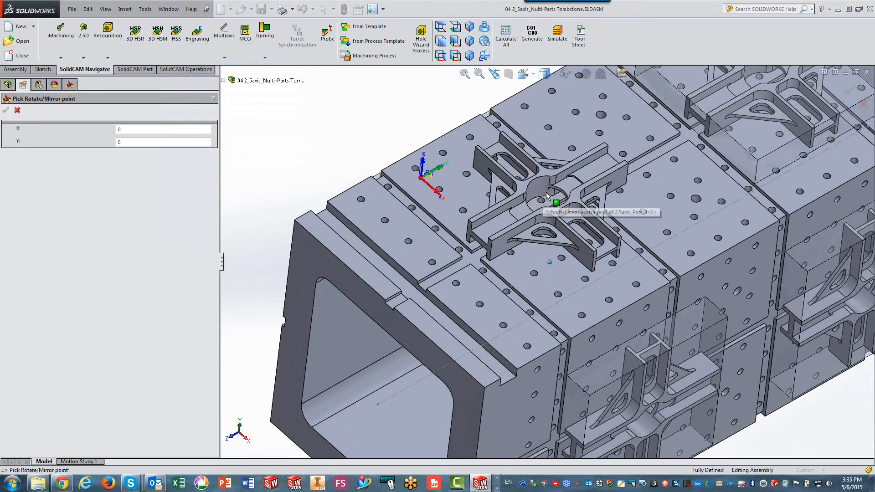
click(550, 162)
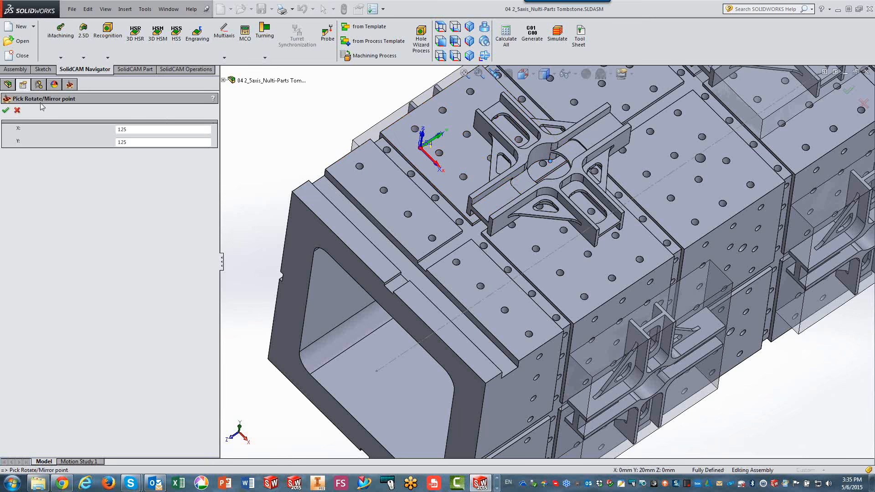
click(6, 110)
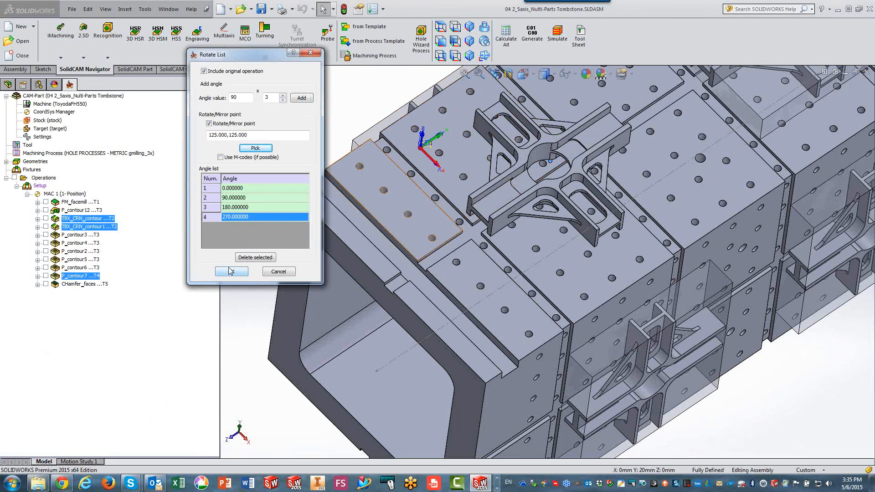
click(220, 272)
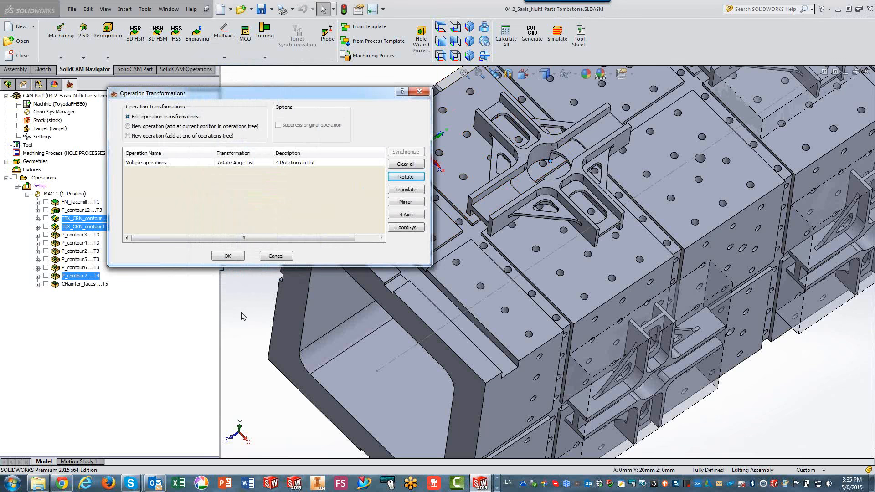
Add a CoordSys transformation that includes the original operation and copies the operations to all positions MAC 1 through MAC 8.
scroll(241, 316, up, 5)
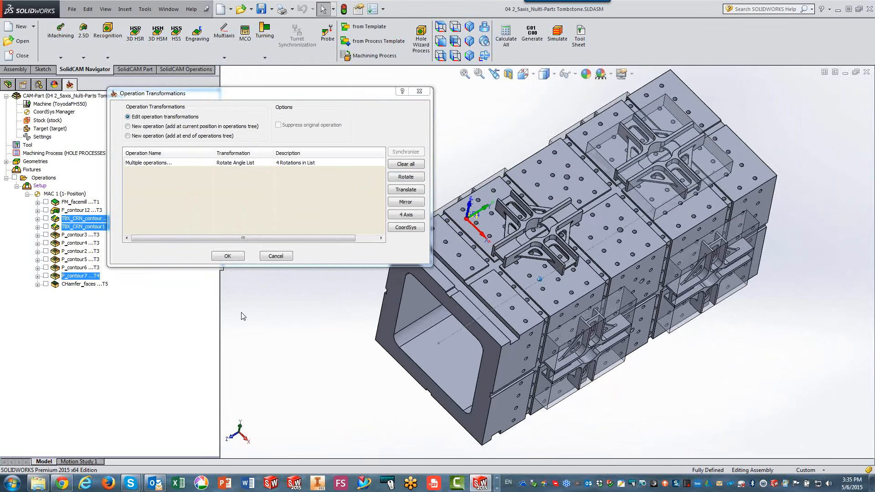
click(403, 230)
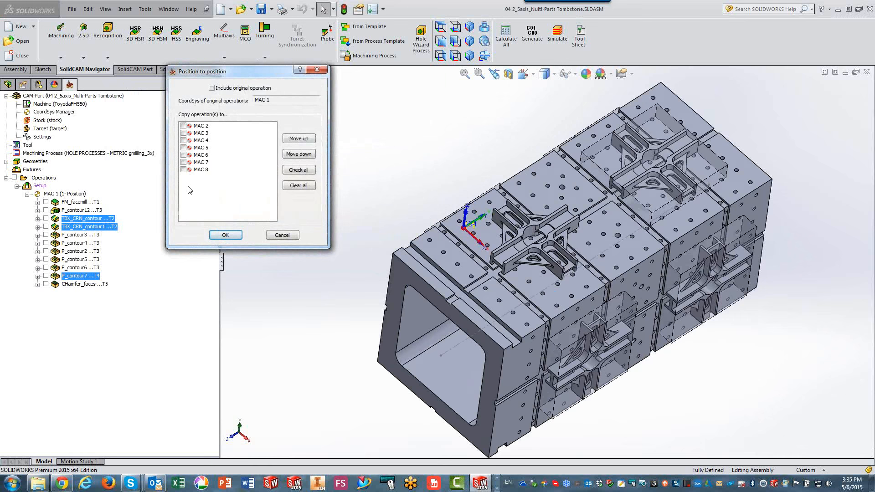
click(212, 88)
click(299, 173)
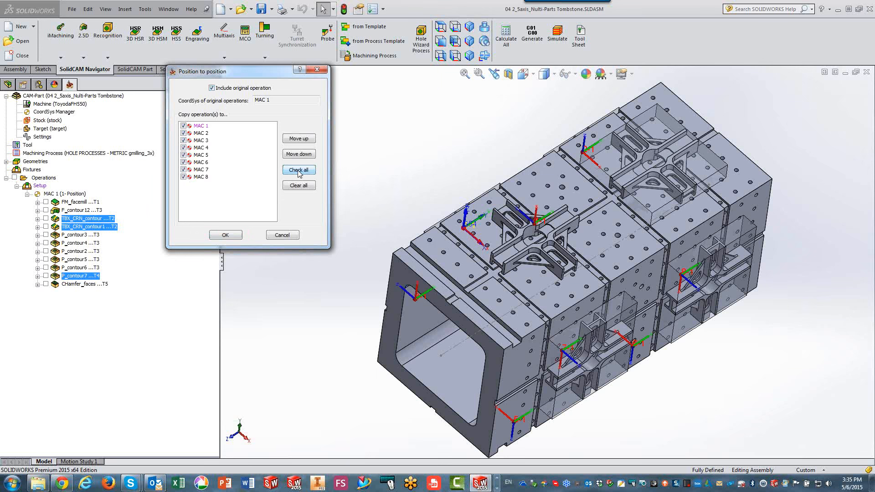
Reorder the copy positions so MAC 3 follows MAC 4 and MAC 7 follows MAC 8, and accept the operation transformations.
click(395, 181)
middle_drag(395, 181, 409, 220)
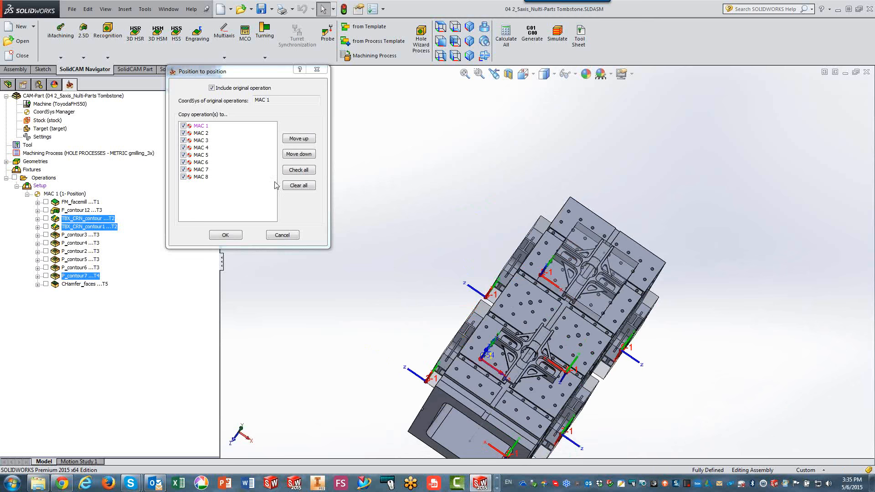
click(201, 141)
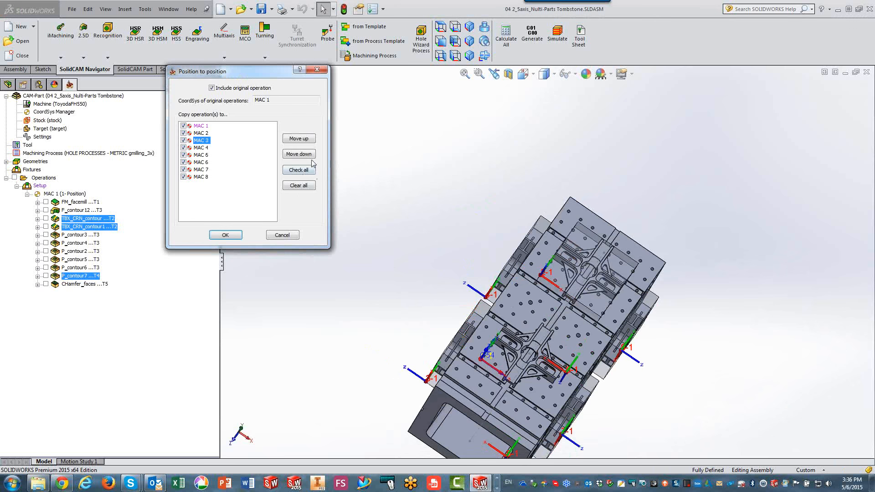
click(298, 154)
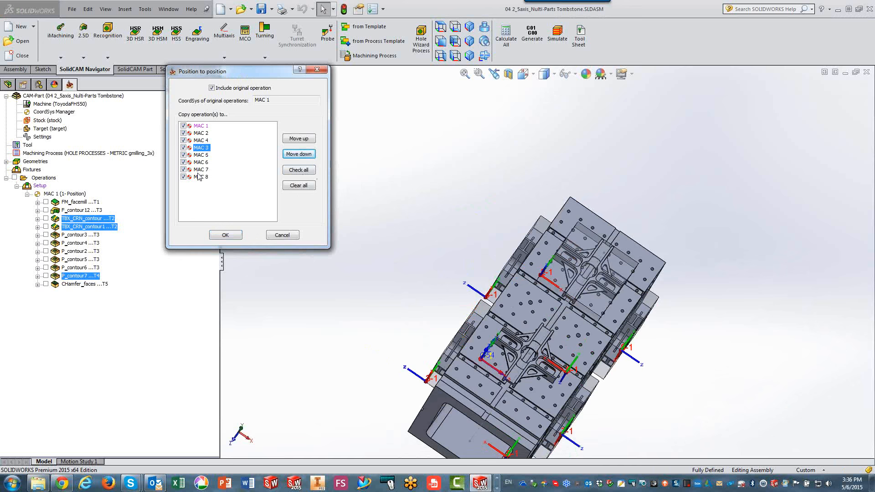
click(200, 169)
click(298, 154)
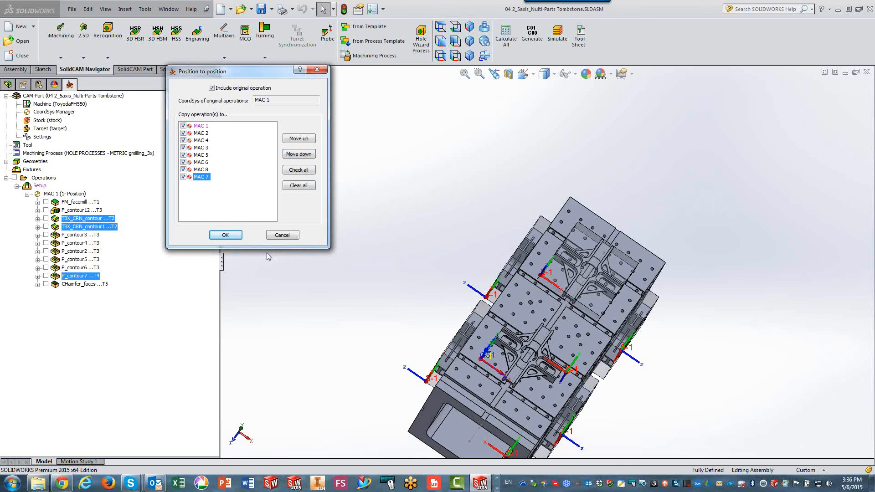
click(235, 236)
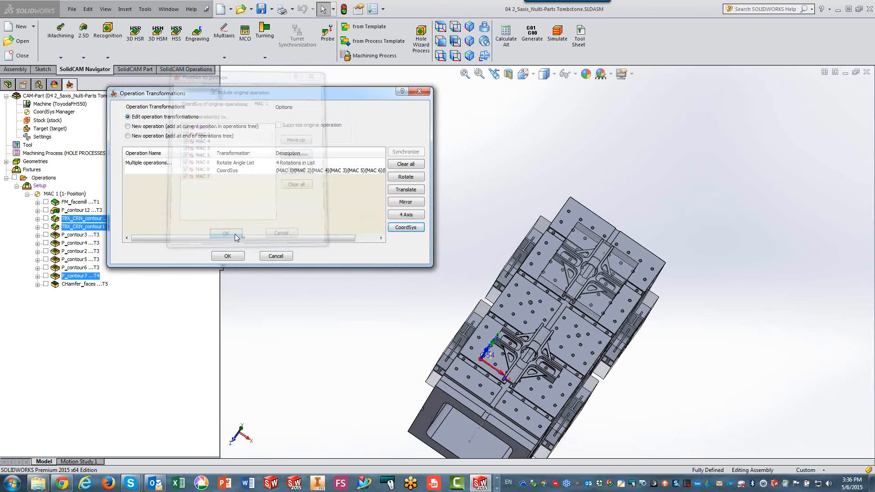
click(228, 257)
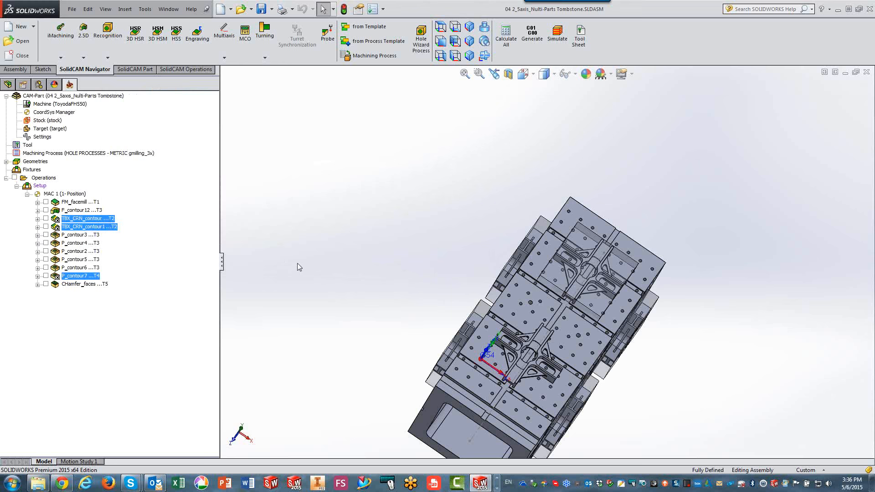
Add a CoordSys transformation to FM_facemill, F_contour12, P_contour2 through P_contour6 and CHamfer_faces, including the original operation and all positions MAC 1 through MAC 8.
click(69, 203)
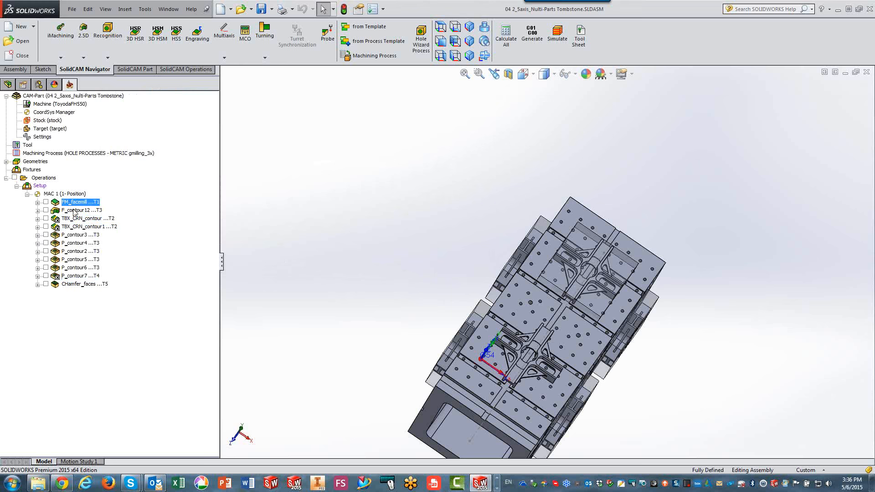
ctrl+click(74, 210)
ctrl+click(76, 235)
ctrl+click(76, 244)
ctrl+click(76, 251)
ctrl+click(75, 260)
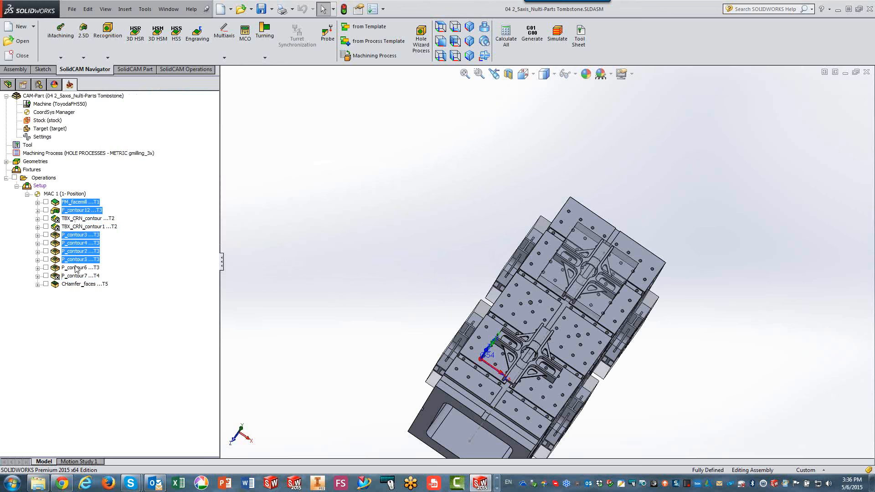
ctrl+click(76, 267)
ctrl+click(76, 285)
right_click(86, 203)
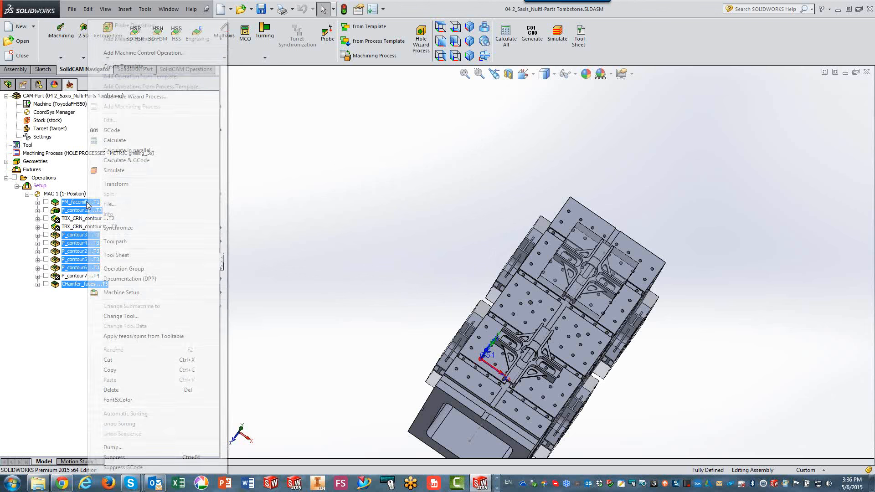
click(118, 184)
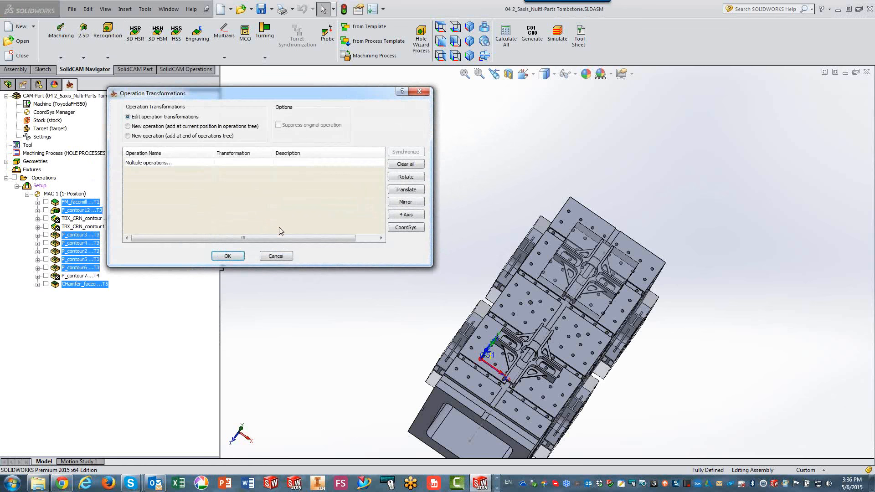
click(407, 231)
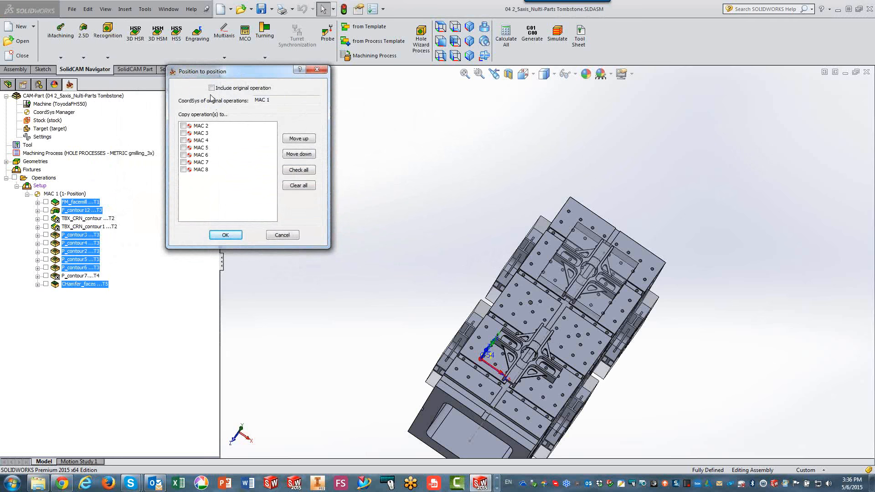
click(211, 88)
click(292, 174)
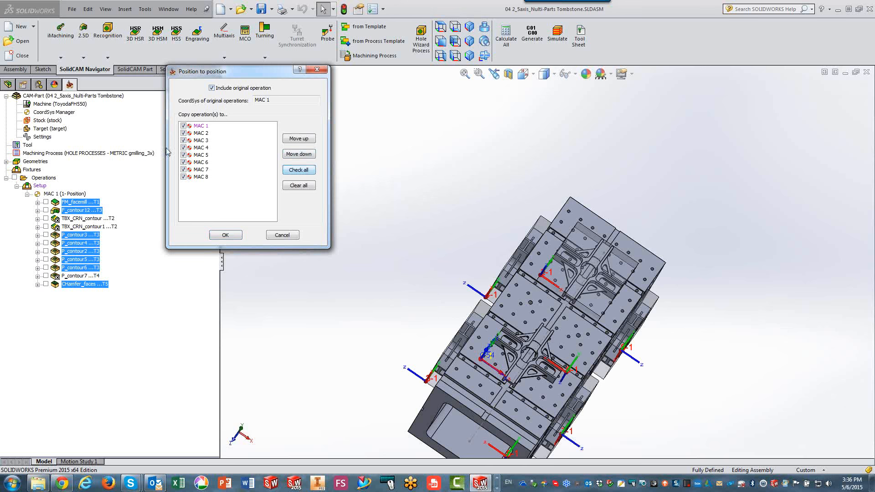
Place MAC 3 after MAC 4 and MAC 7 after MAC 8 in these operations' copy order, and apply the transformation.
click(201, 141)
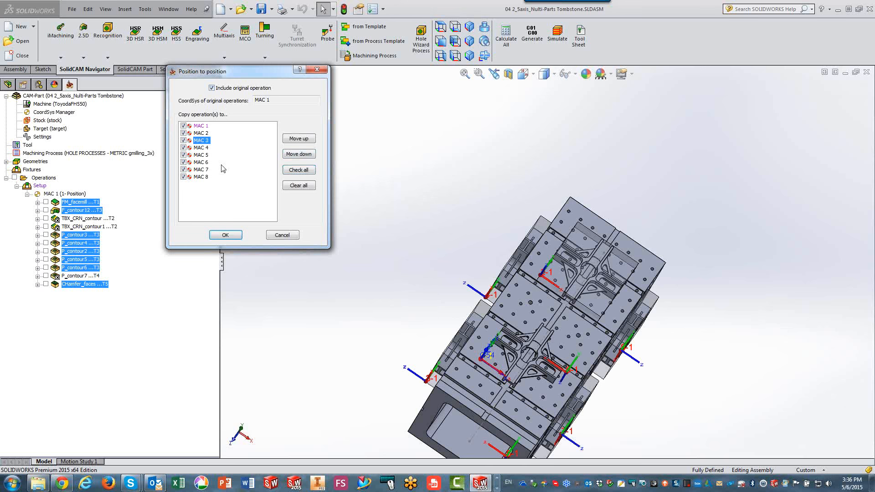
click(299, 155)
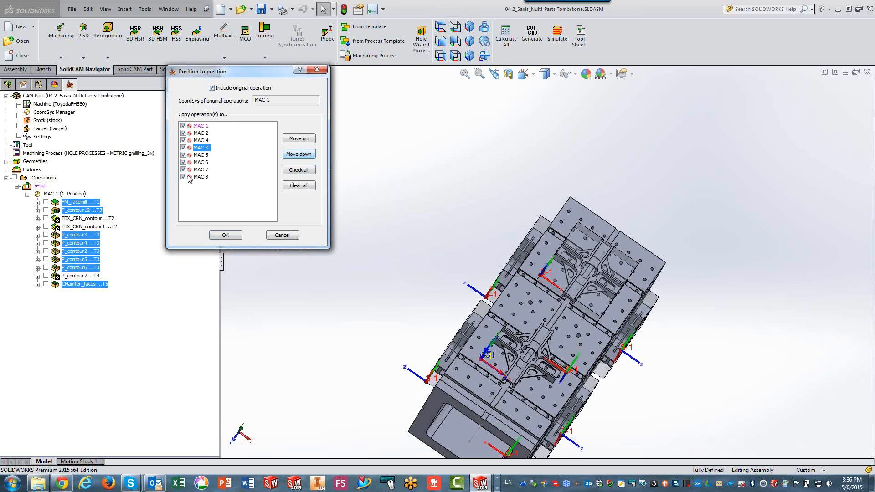
click(197, 171)
click(299, 154)
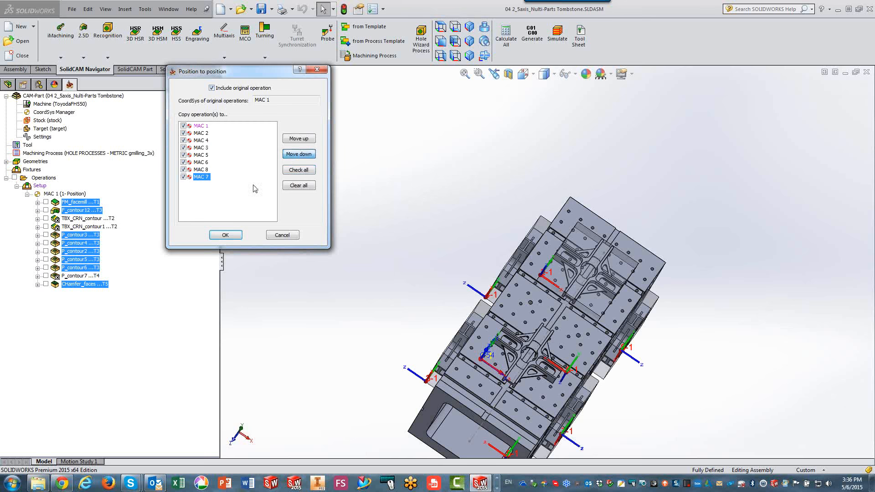
click(226, 235)
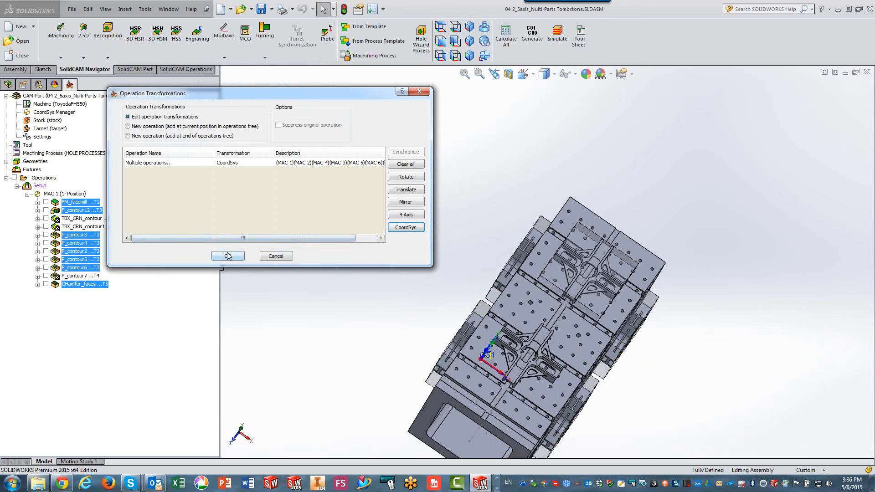
click(228, 256)
Review the offsets and angles of the related coordinate systems MAC 2 through MAC 8 in the machine setup.
click(40, 185)
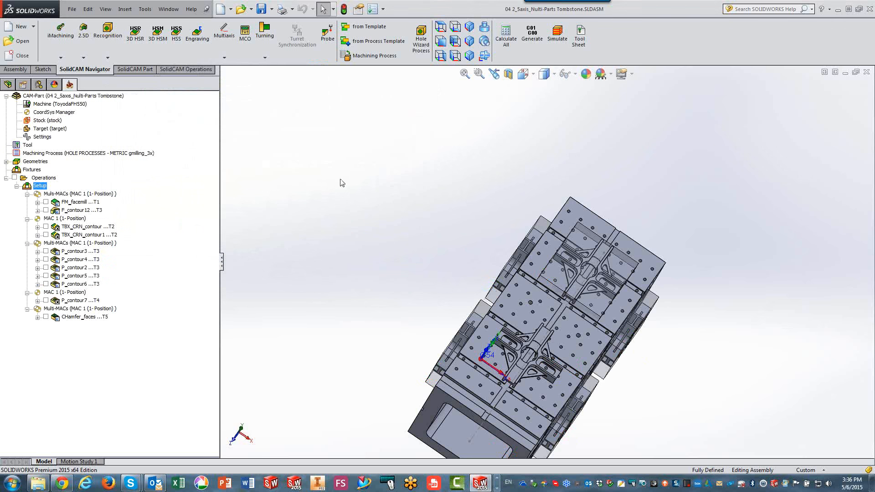
double_click(40, 185)
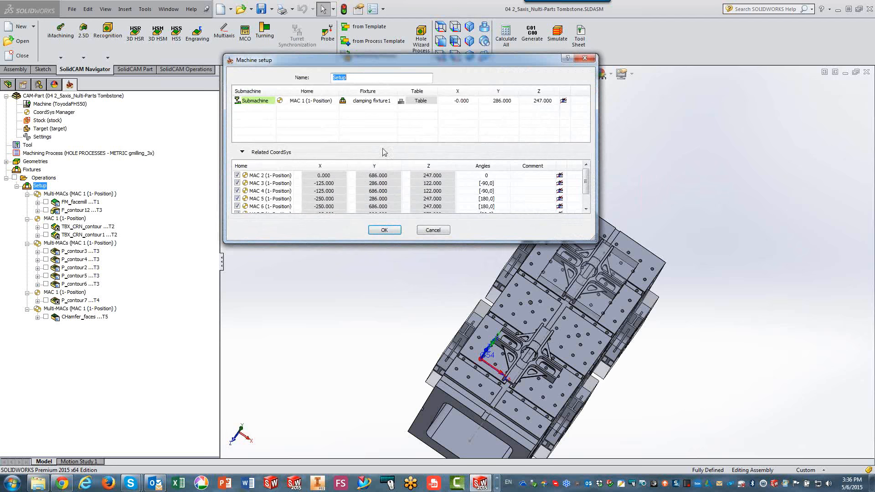
drag(586, 185, 578, 201)
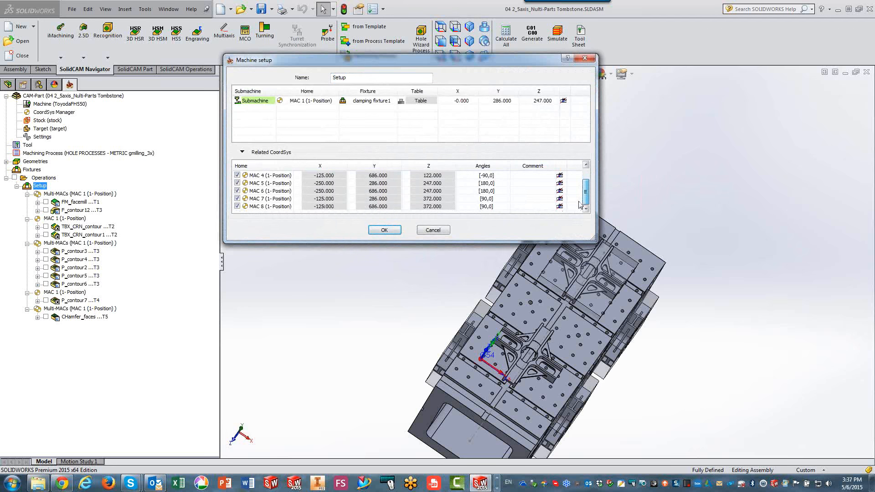
scroll(464, 148, up, 2)
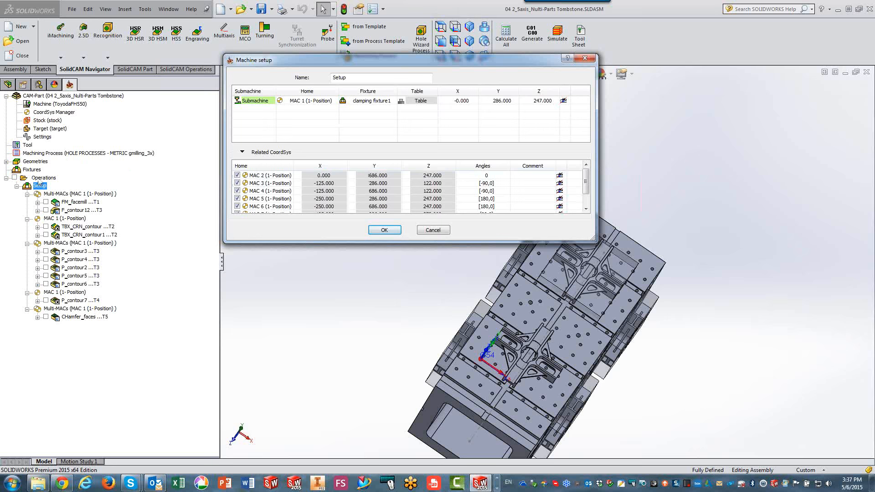
click(383, 230)
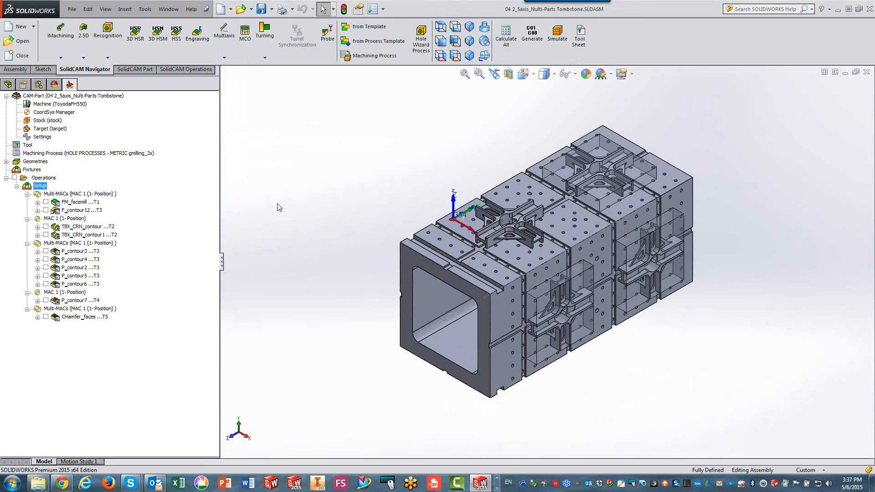
Simulate the tombstone tool paths in Host CAD mode at maximum simulation speed and stop the playback.
click(565, 36)
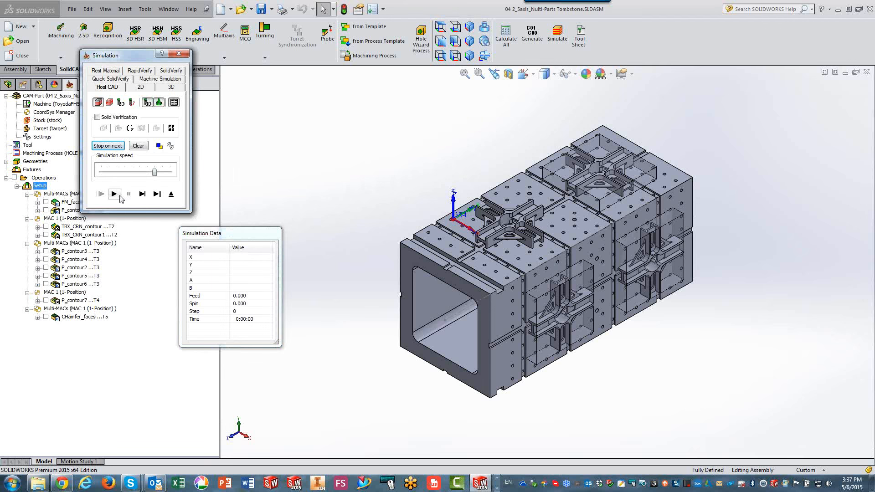
drag(154, 172, 194, 172)
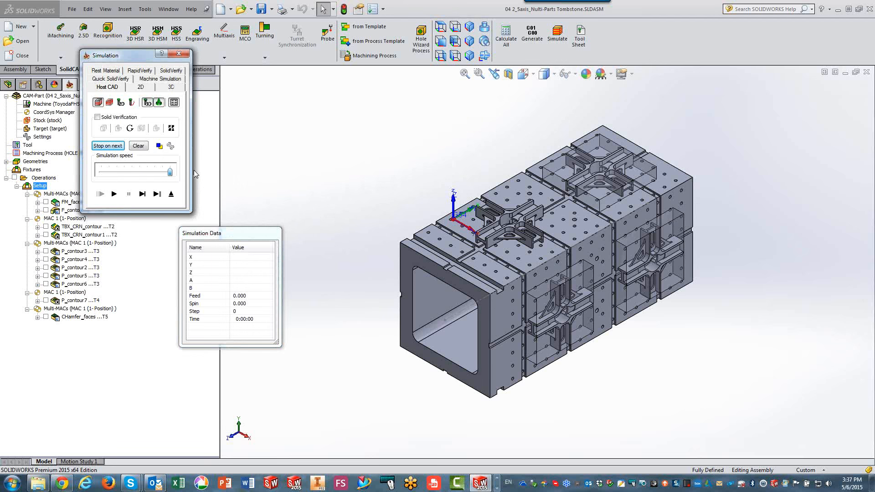
click(114, 194)
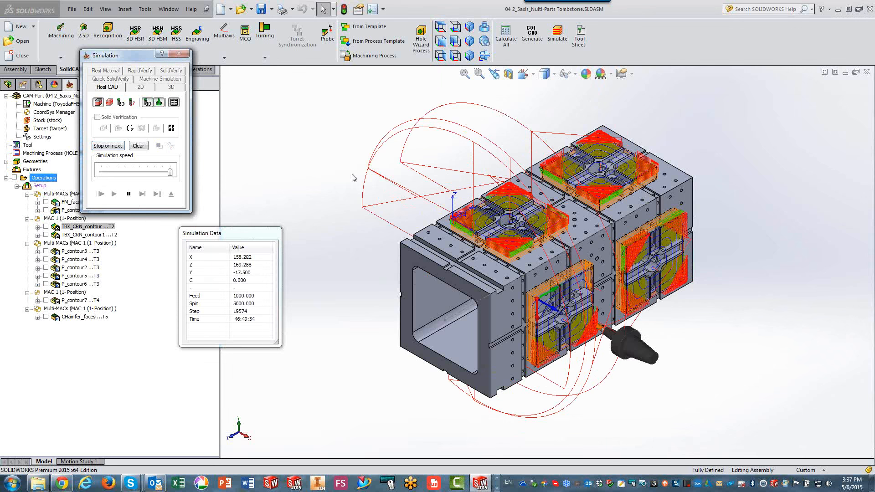
click(129, 194)
Play the tombstone machining in Machine Simulation, increase the playback speed and exit the simulation.
click(173, 80)
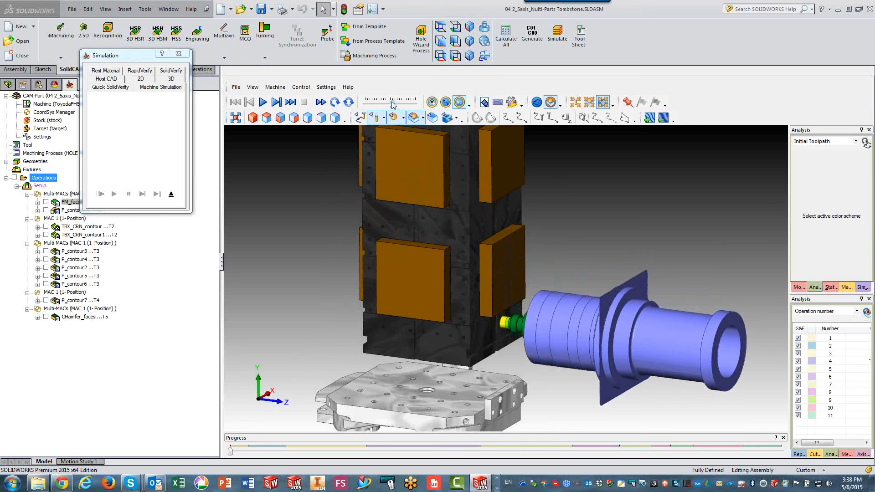
click(263, 102)
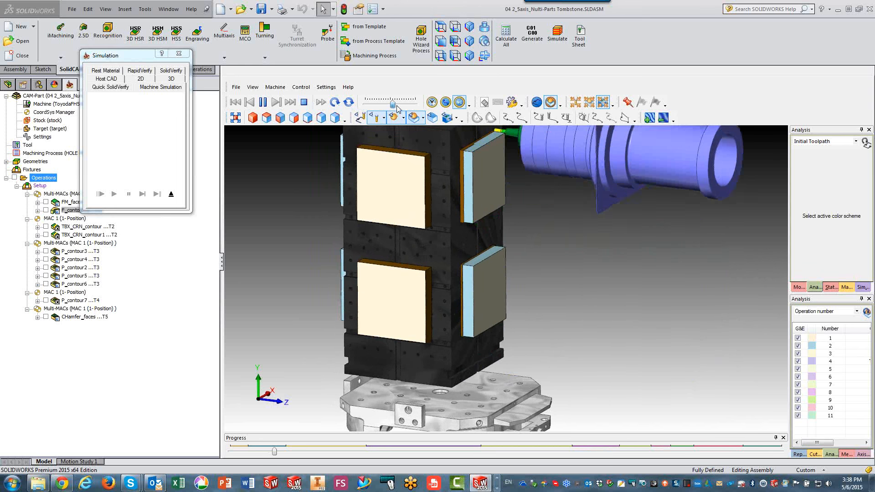
drag(396, 105, 409, 105)
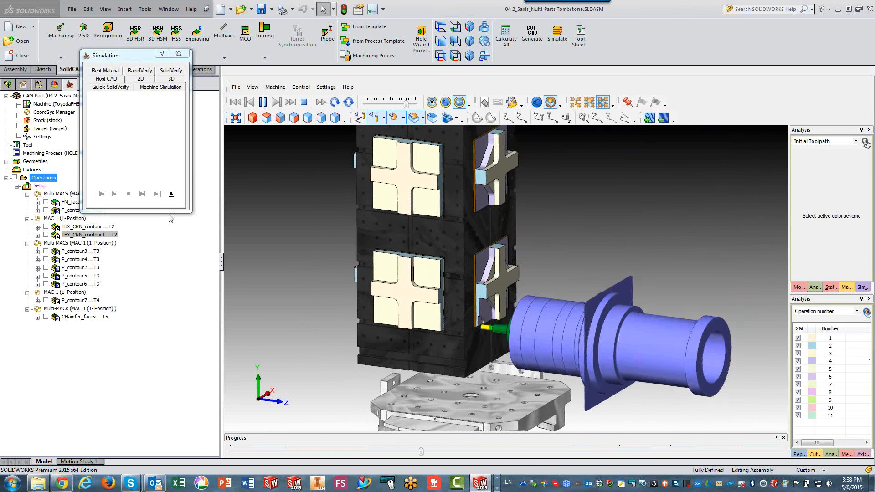
click(171, 194)
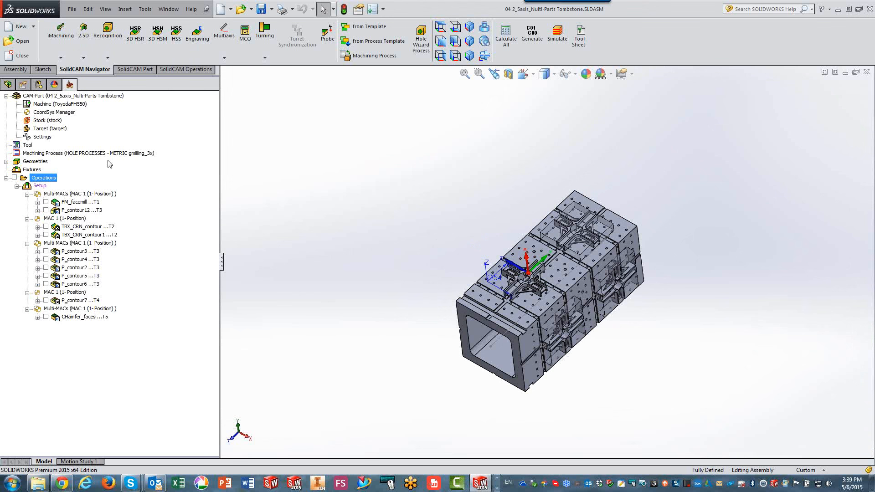
Open the CAM part 01 2_5axis_one_part.prz to view it, followed by 02 2_5axis_Plate.prz.
click(9, 42)
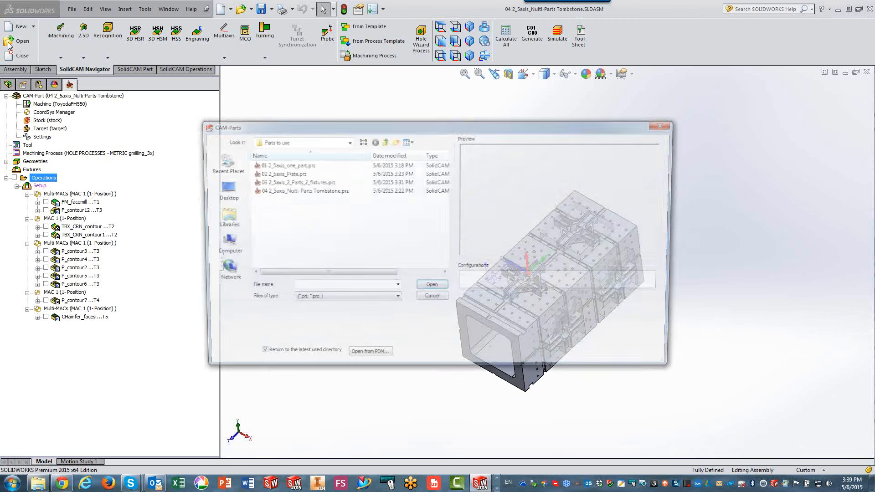
click(284, 165)
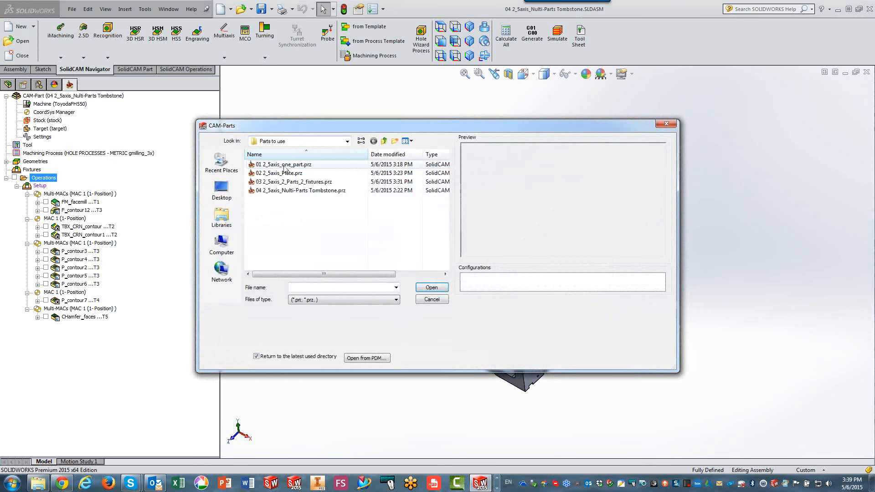
click(431, 287)
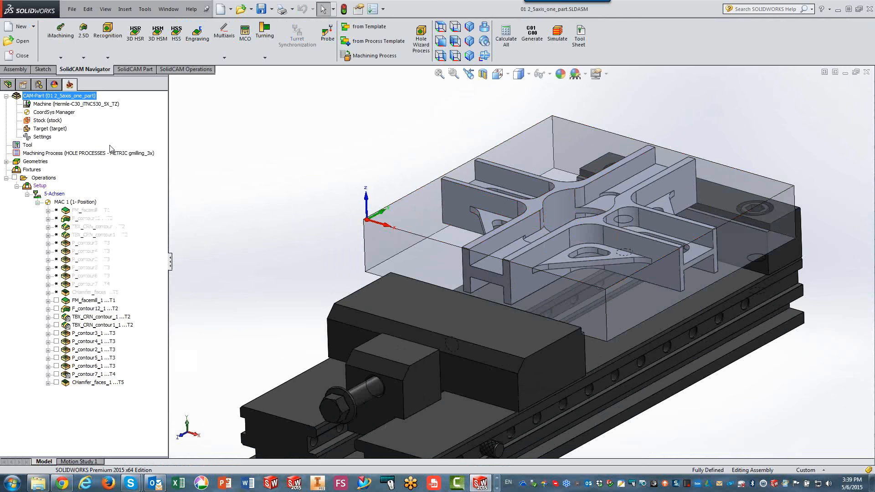
click(12, 42)
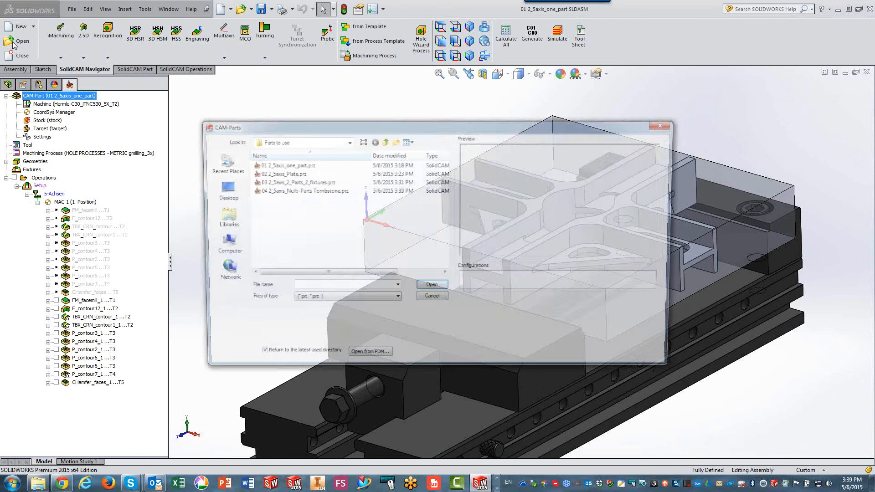
click(279, 174)
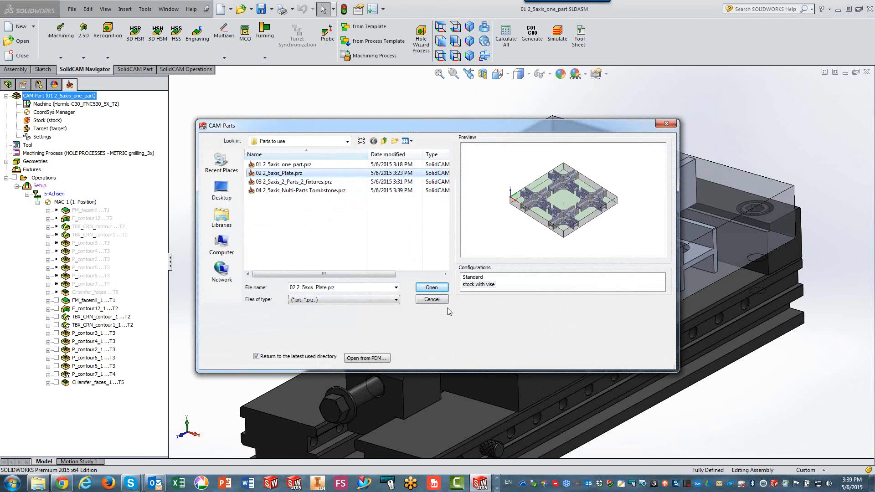
click(433, 289)
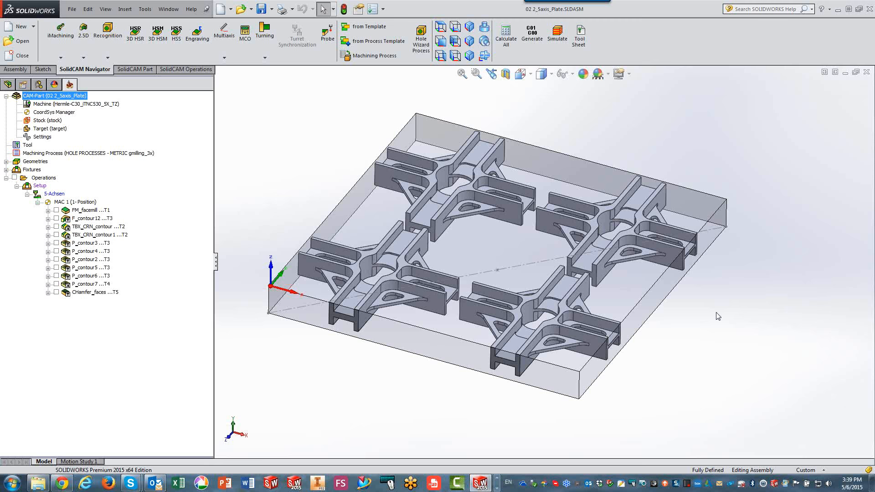
Open the CAM part 03 2_5axis_2_Parts_2_fixtures.prz to view it, followed by 04 2_5axis_Nulti-Parts Tombstone.prz.
click(18, 43)
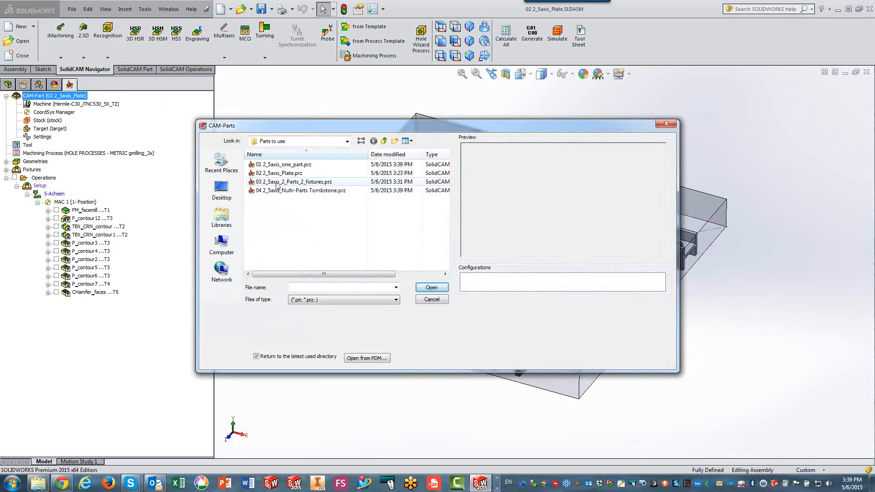
click(277, 182)
click(431, 287)
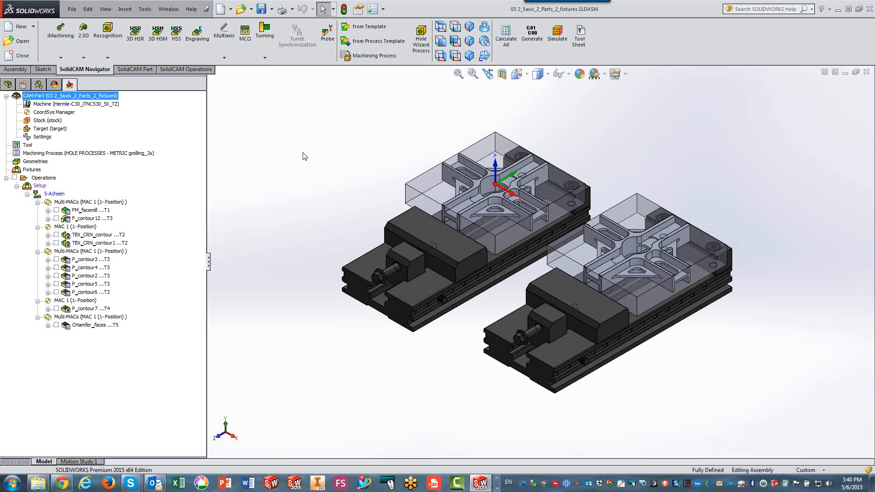
click(18, 41)
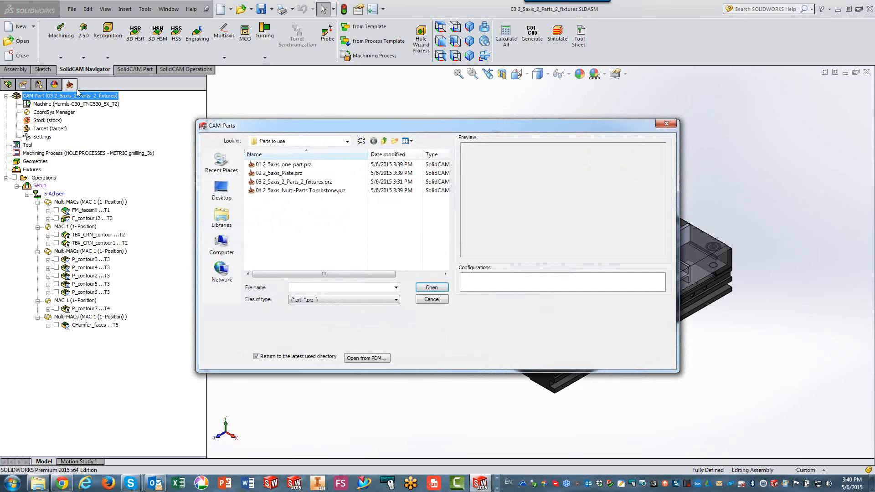
click(283, 192)
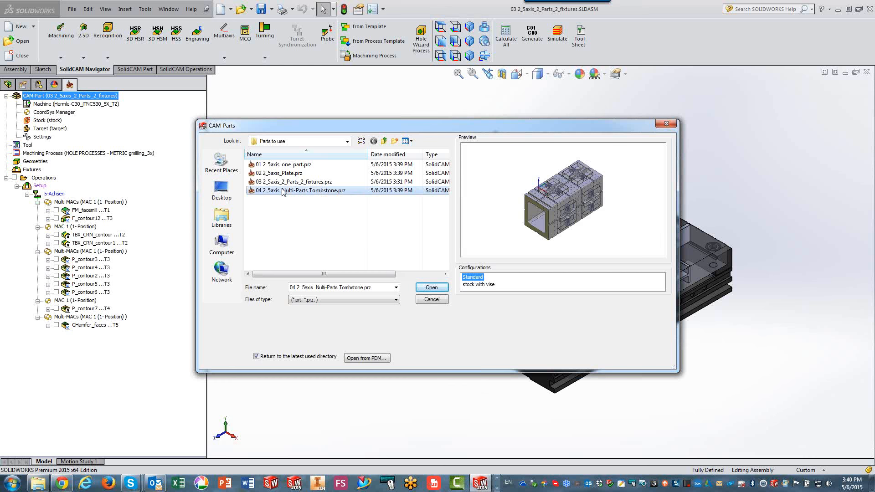
click(424, 290)
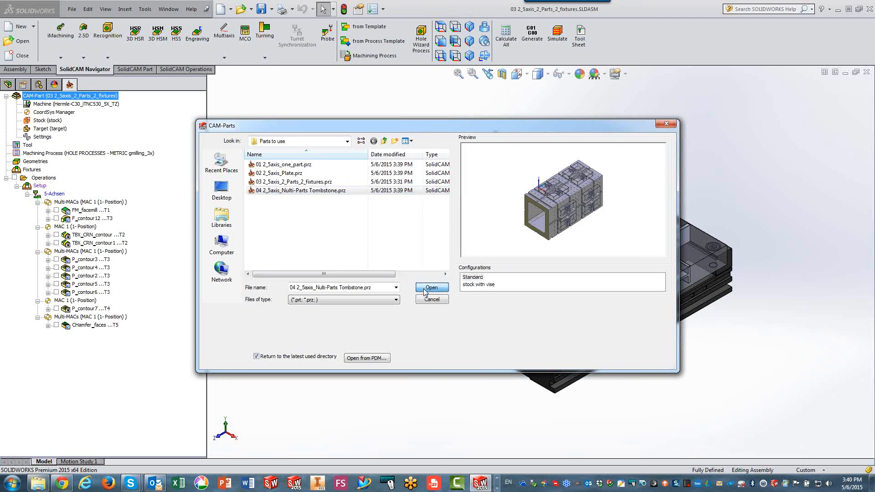